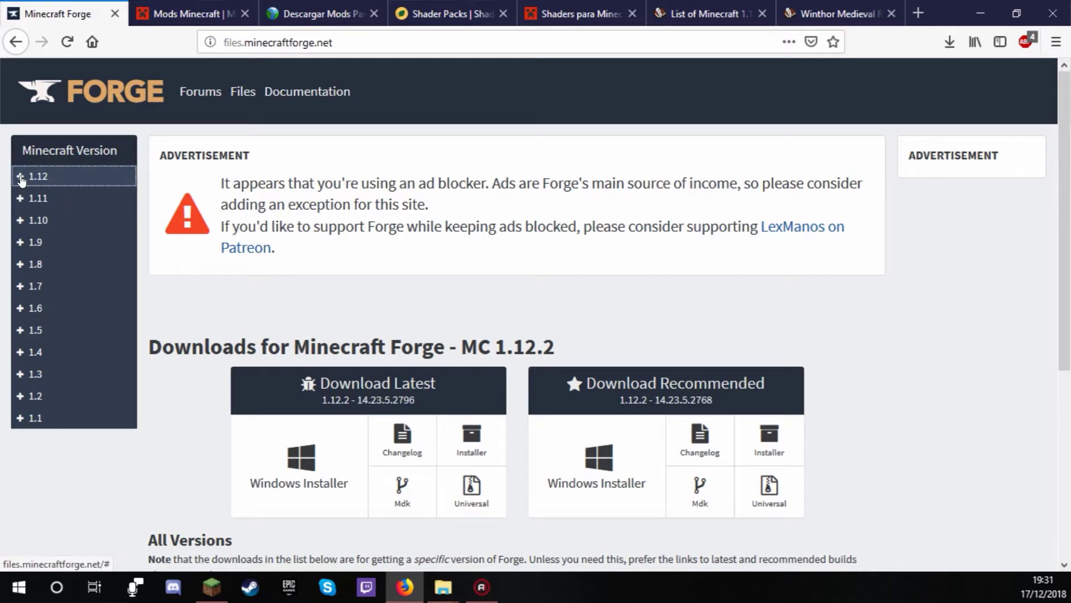
Download the recommended Forge Windows installer for Minecraft 1.12.2, skipping the advertisement page and saving the file
click(20, 177)
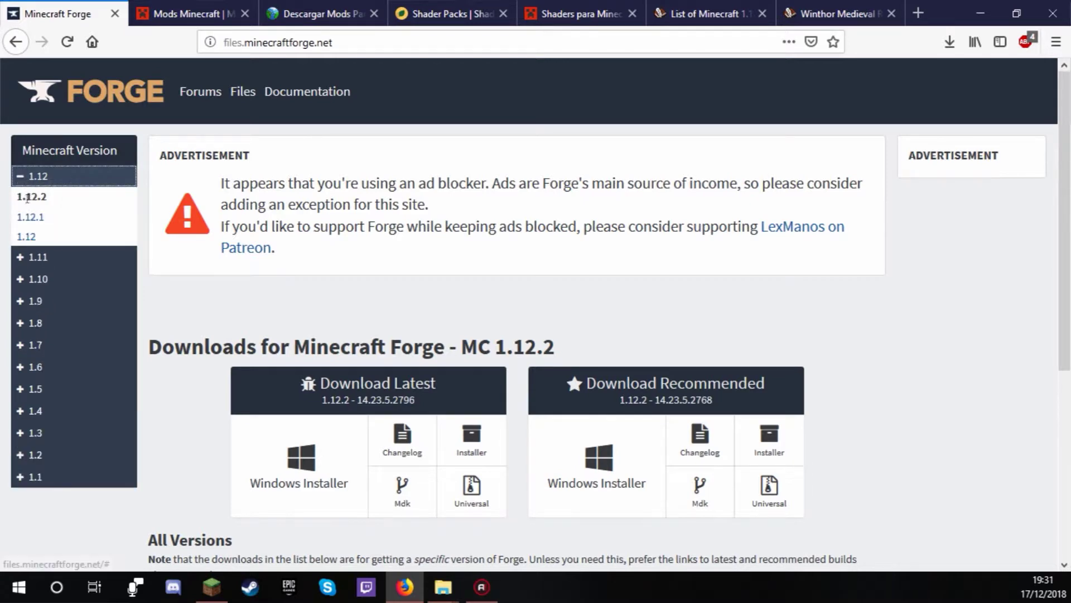
scroll(229, 310, down, 2)
drag(147, 267, 553, 267)
scroll(564, 270, down, 1)
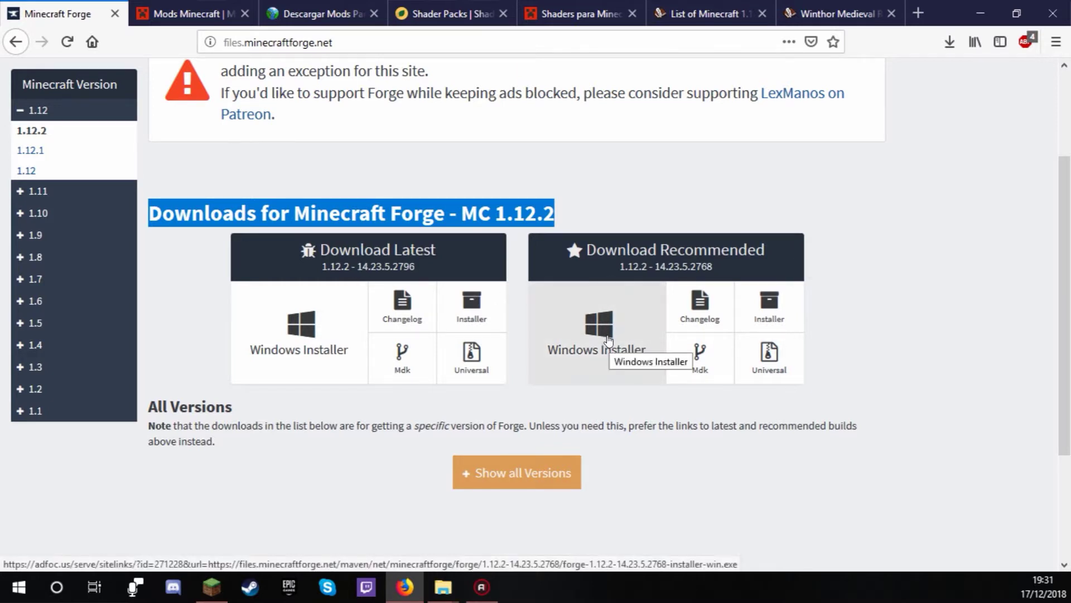
click(842, 279)
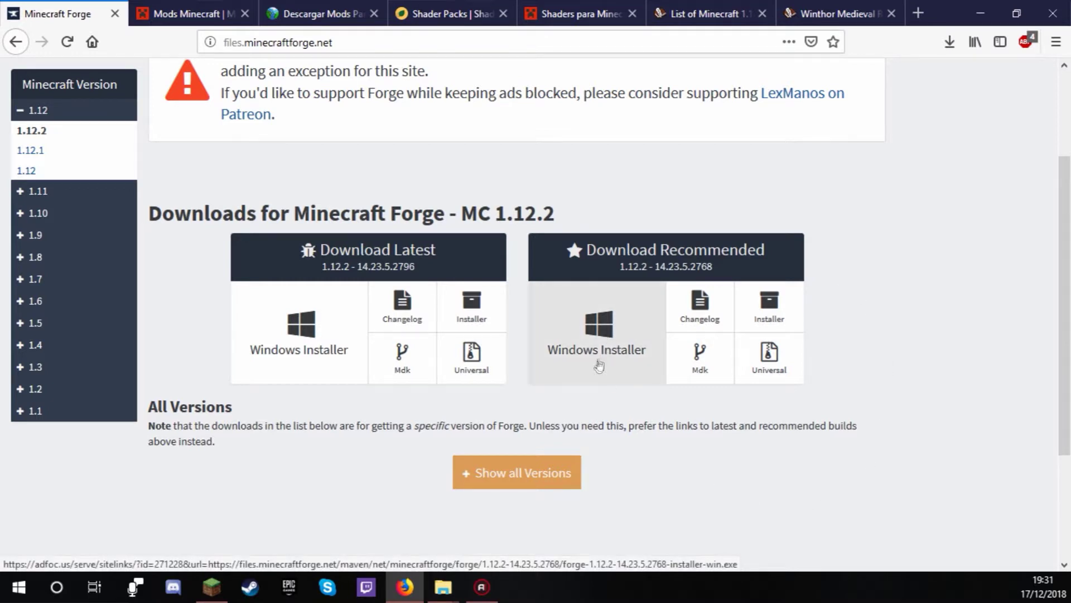
click(609, 336)
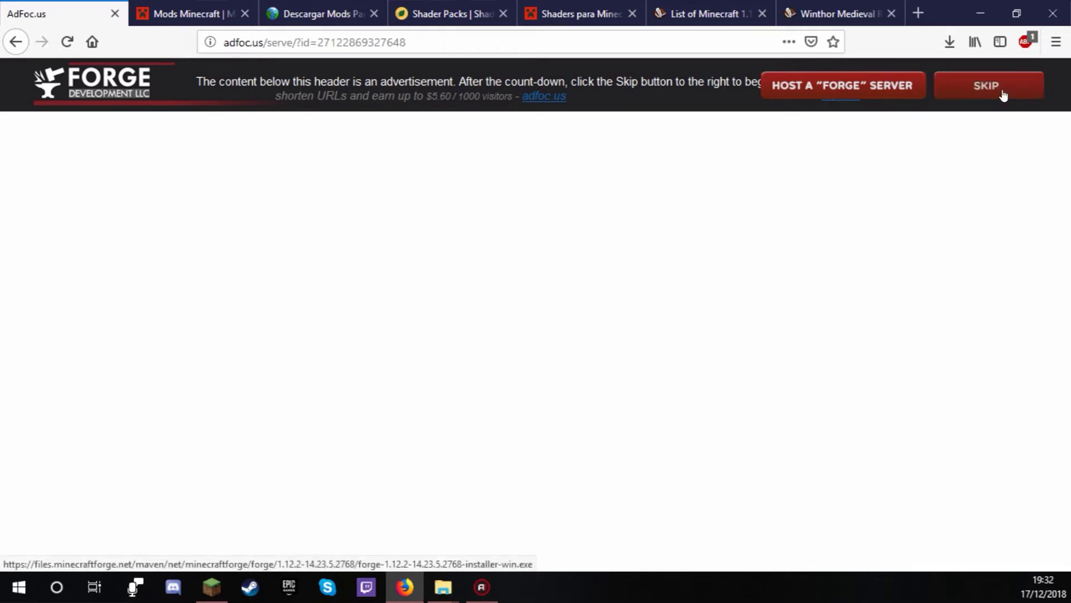
click(1004, 96)
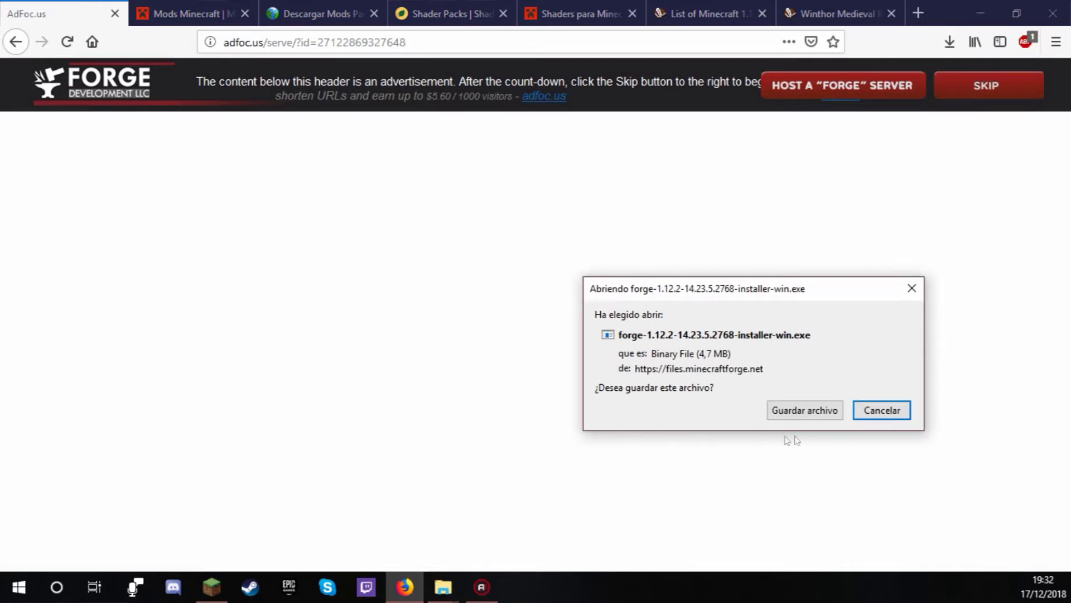
click(800, 410)
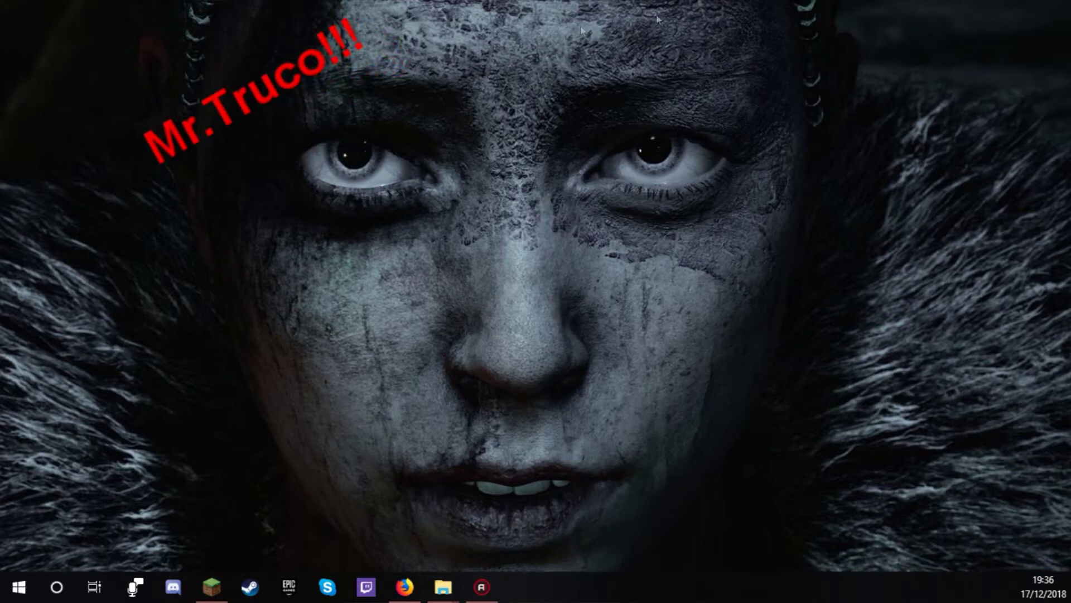
Create a folder named "Forge y Mods" on the desktop and open it
right_click(76, 181)
mouse_move(180, 329)
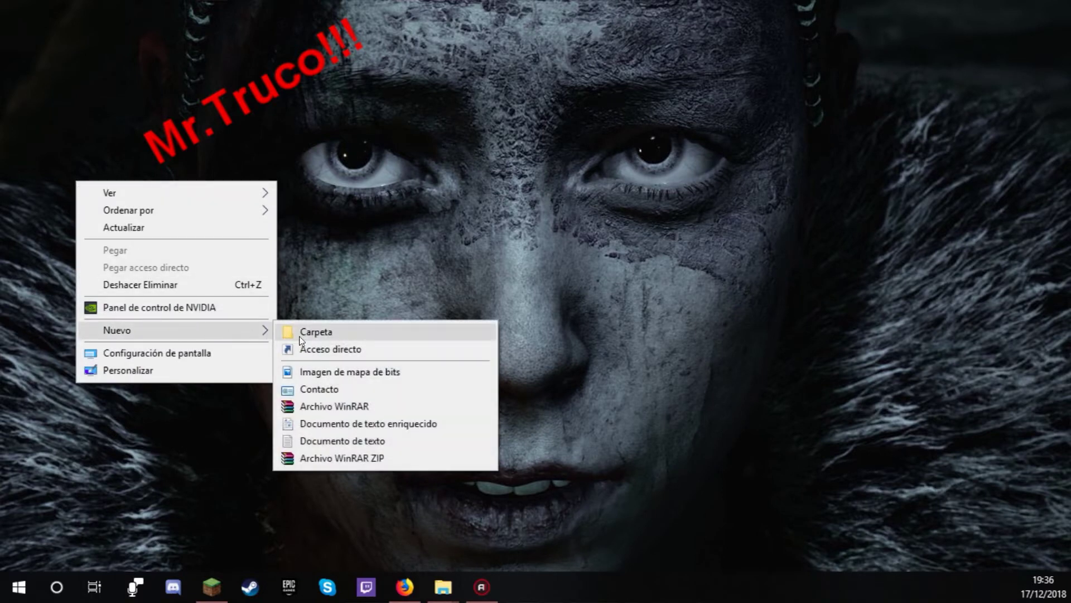
click(299, 332)
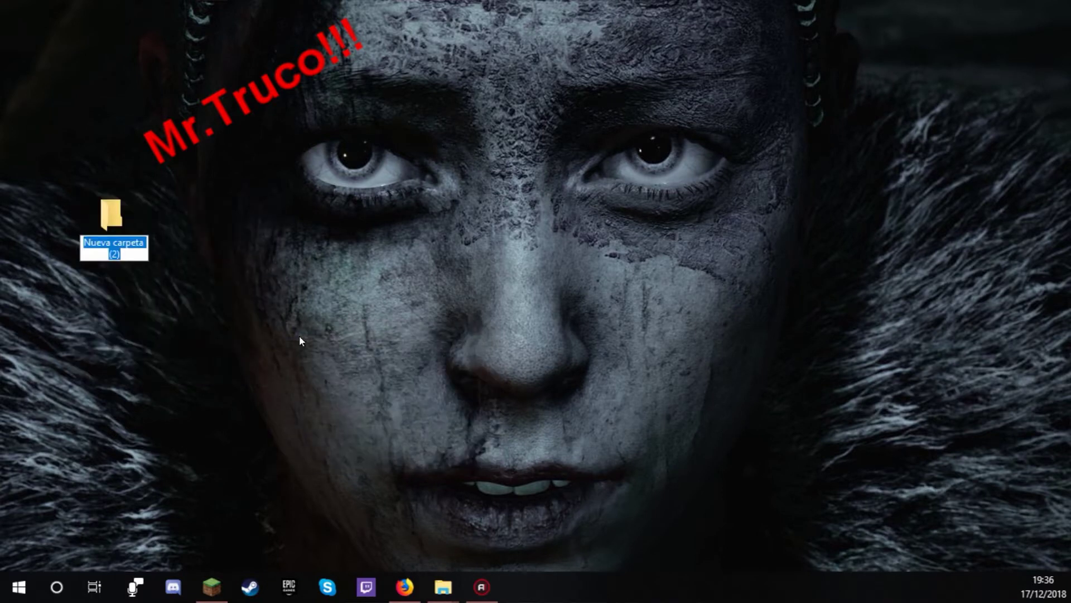
text(For)
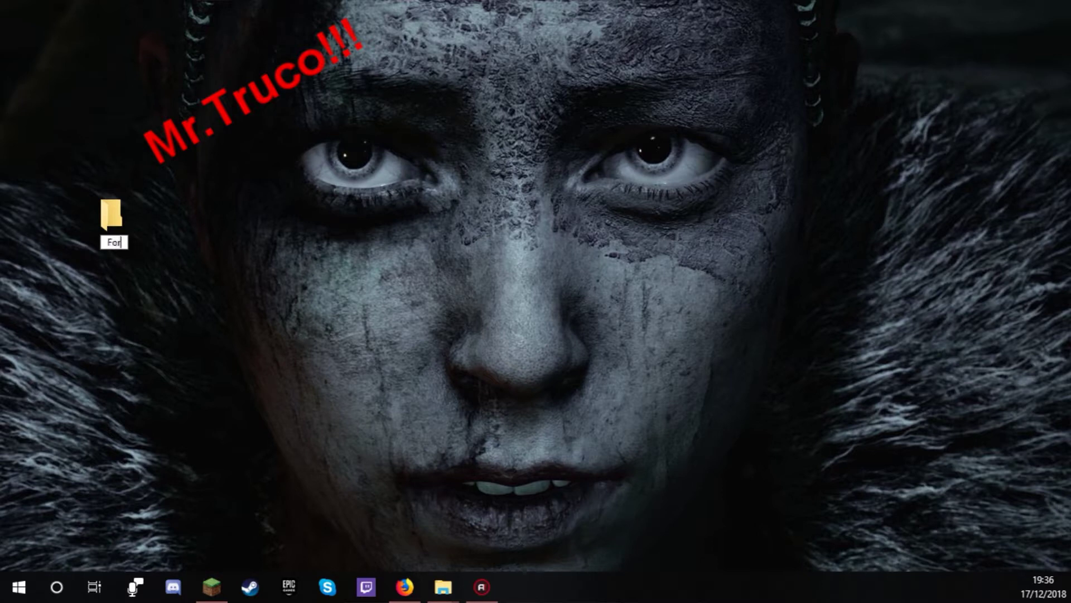
text(ge y Mods)
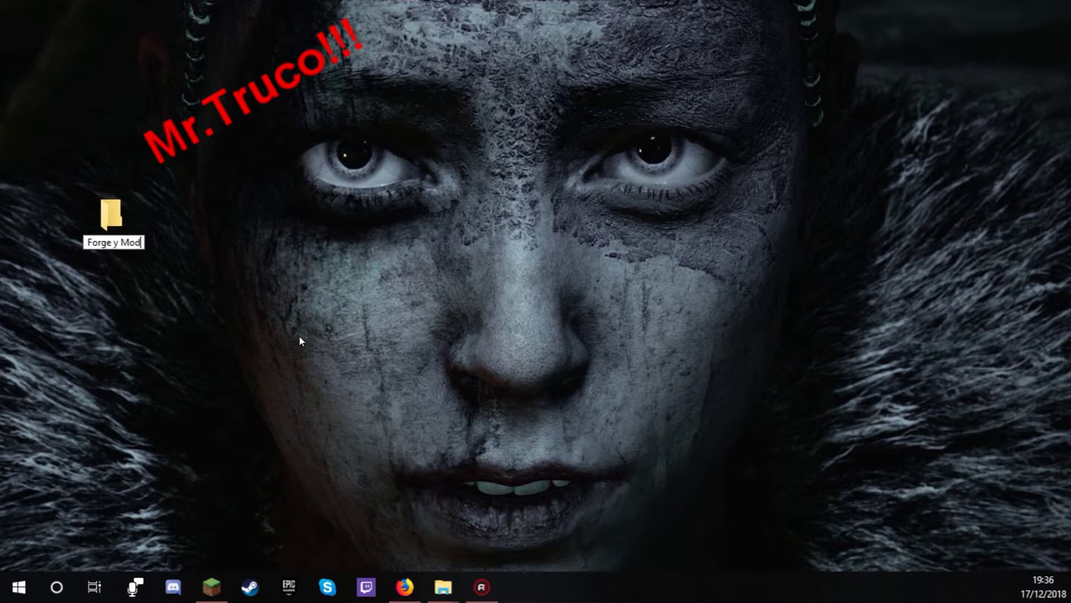
key(Return)
key(Return)
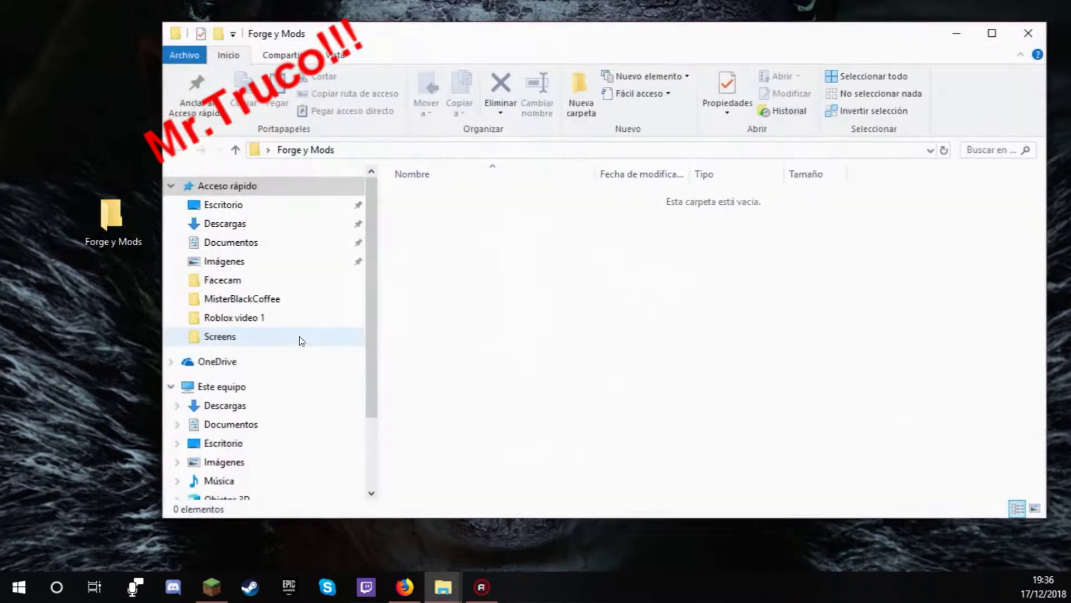
Go to the Downloads folder and examine the downloaded mod files and the two Forge installer files
click(993, 33)
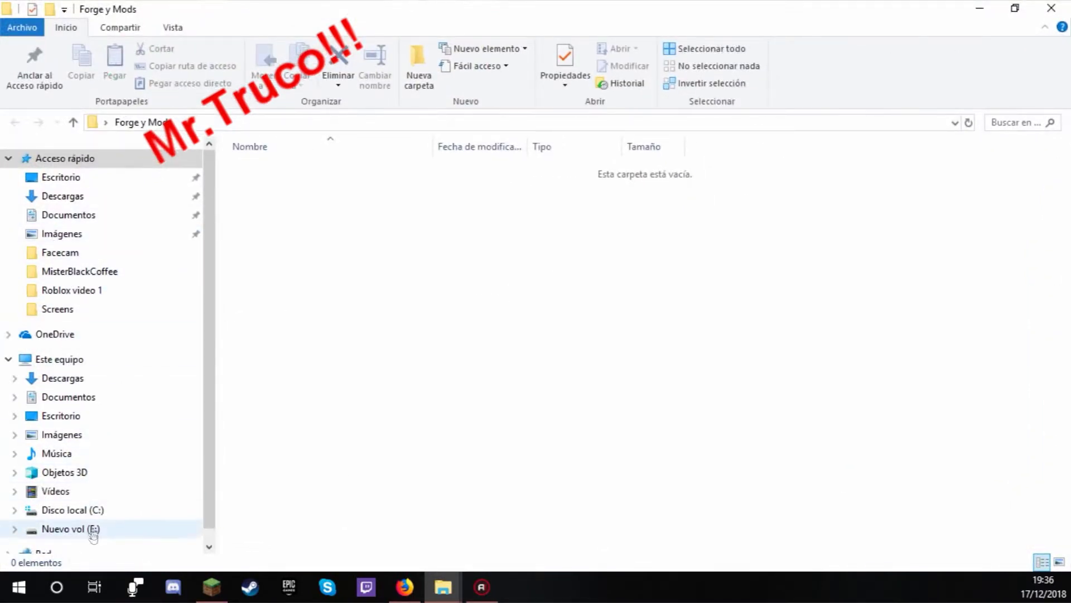
scroll(81, 304, down, 1)
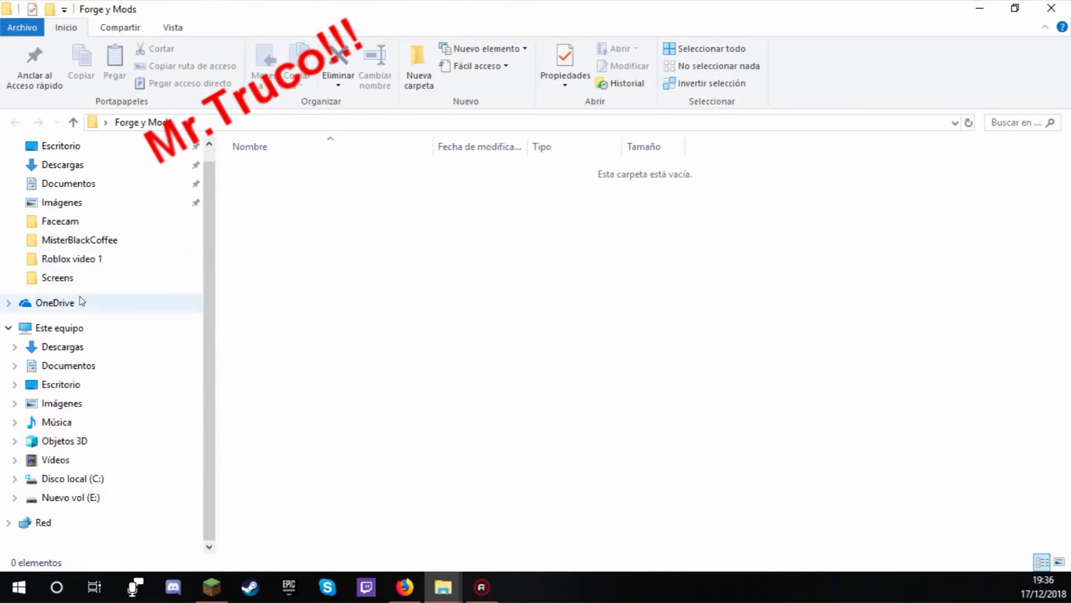
click(73, 350)
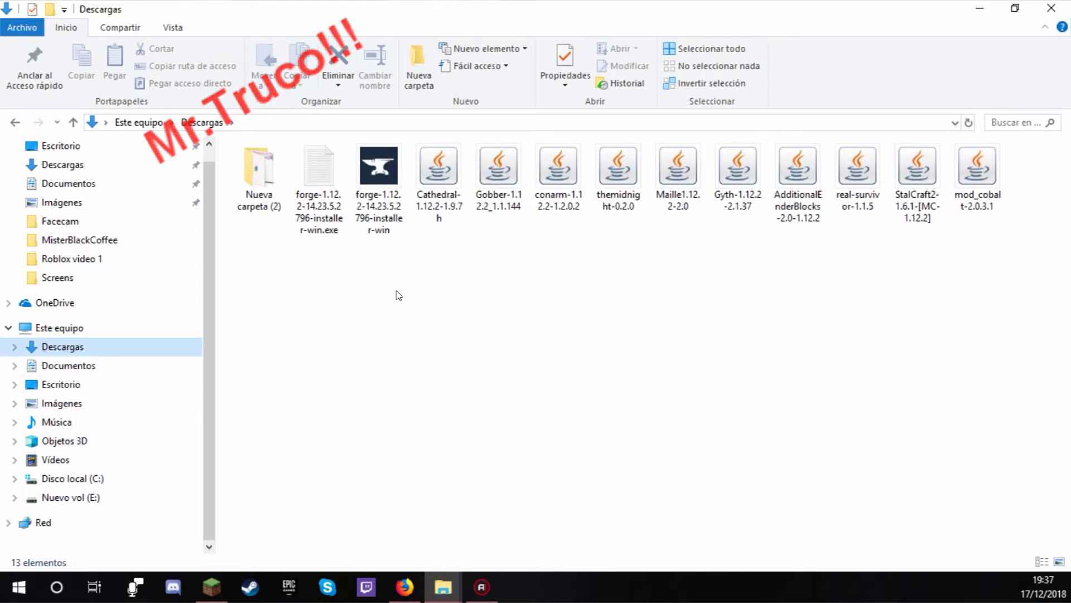
drag(447, 265, 1011, 178)
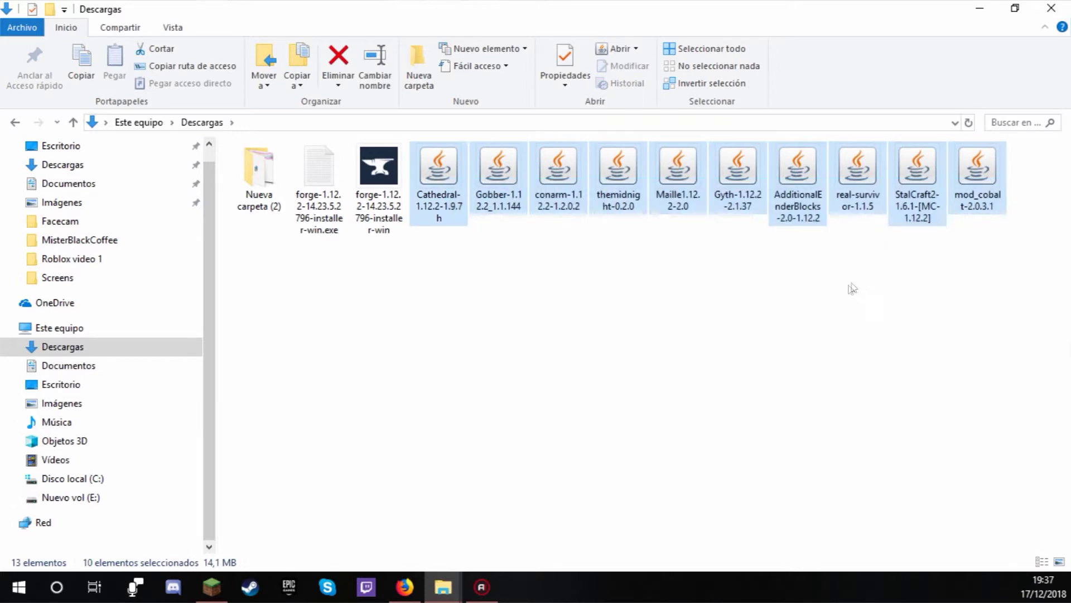
click(392, 304)
drag(389, 281, 295, 157)
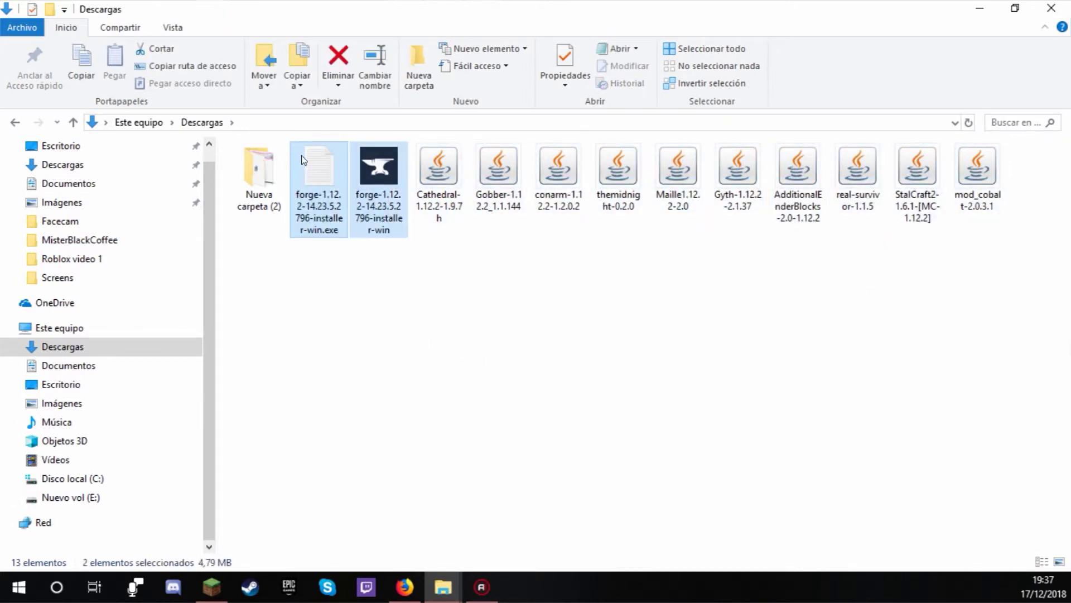
click(430, 313)
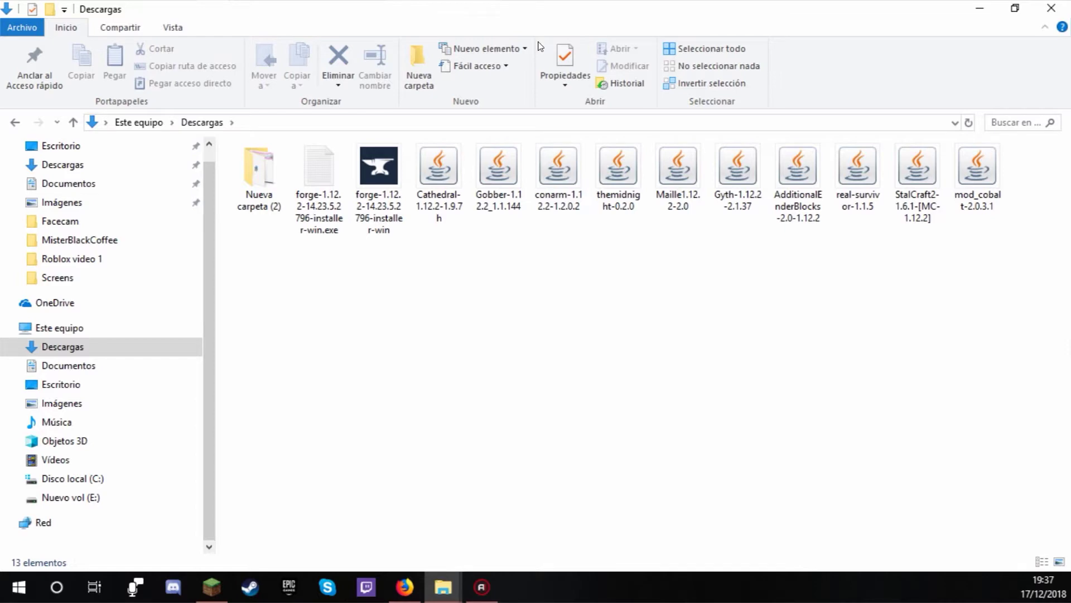
Move the two forge-1.12.2-14.23.5.2796 installer files from Downloads into the Forge y Mods desktop folder, then put the Downloads window away
drag(575, 20, 695, 109)
drag(112, 218, 112, 123)
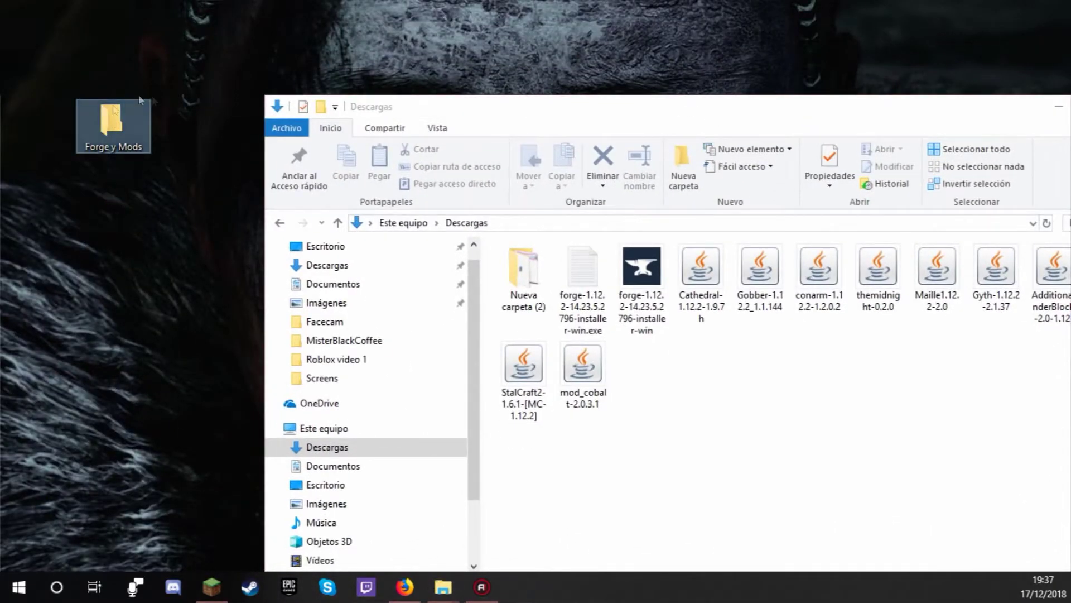
click(617, 308)
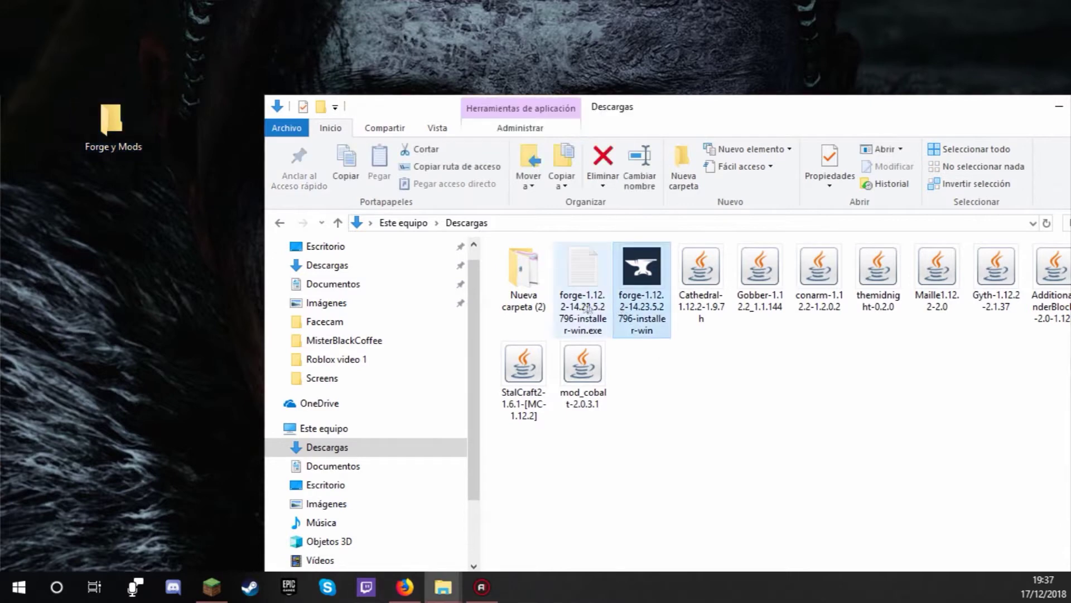
ctrl+click(566, 291)
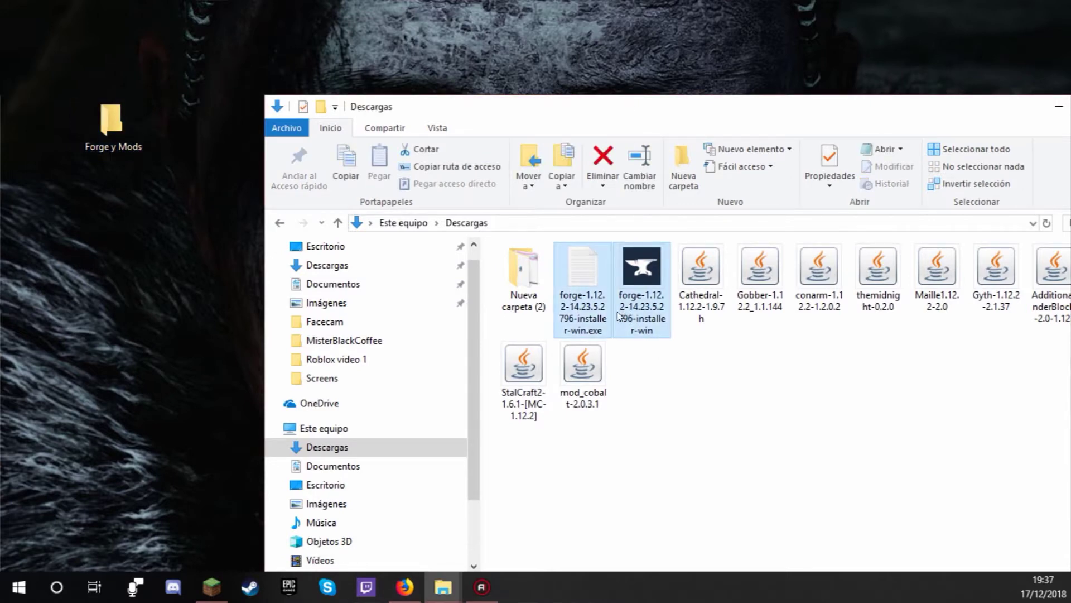
double_click(115, 125)
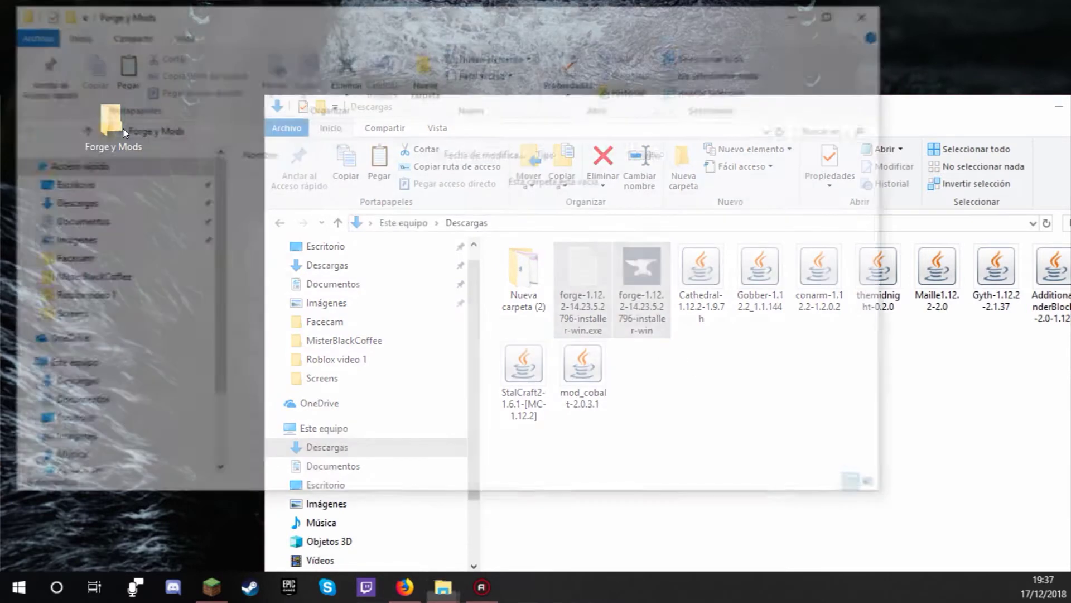
key(ctrl+v)
click(593, 306)
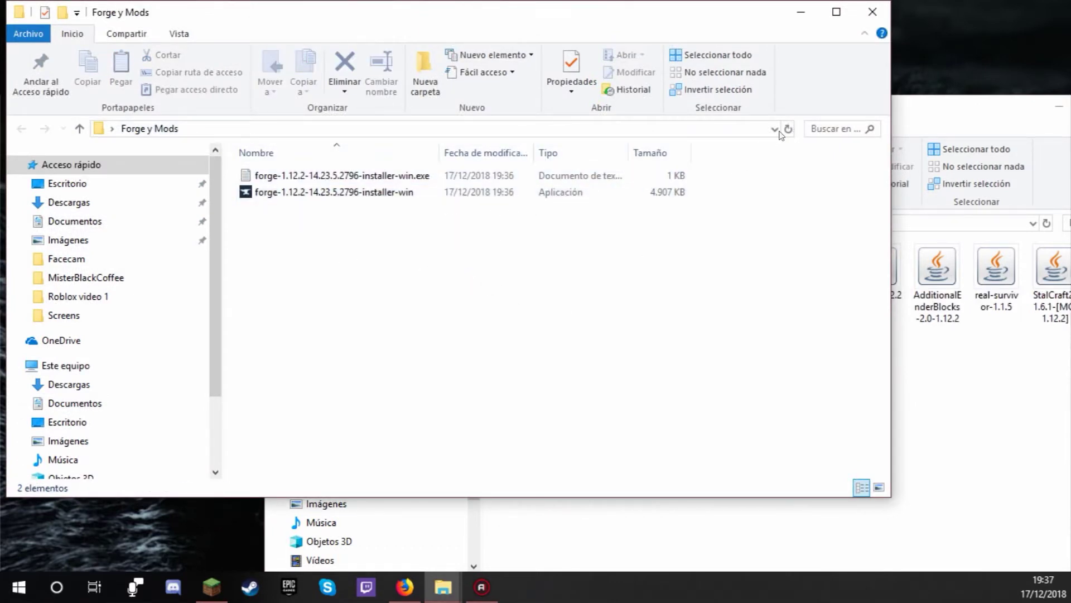
click(802, 11)
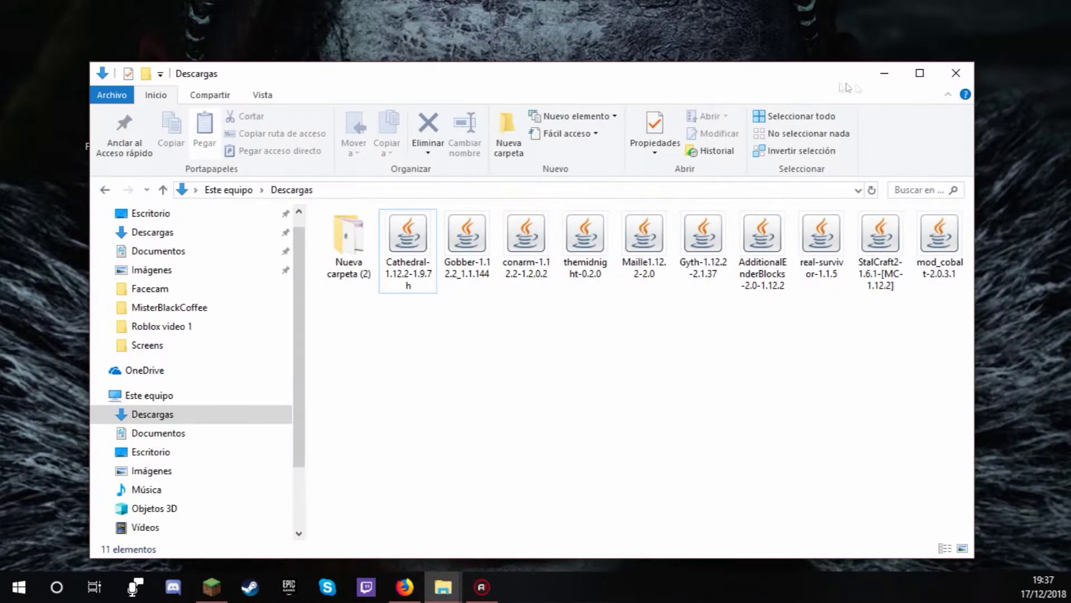
click(920, 63)
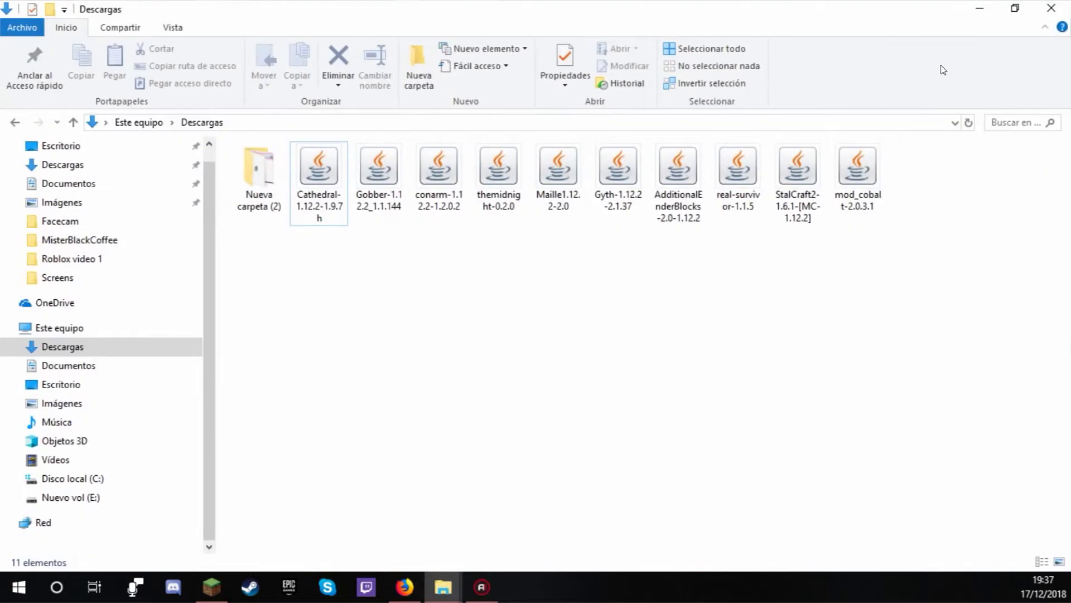
click(980, 10)
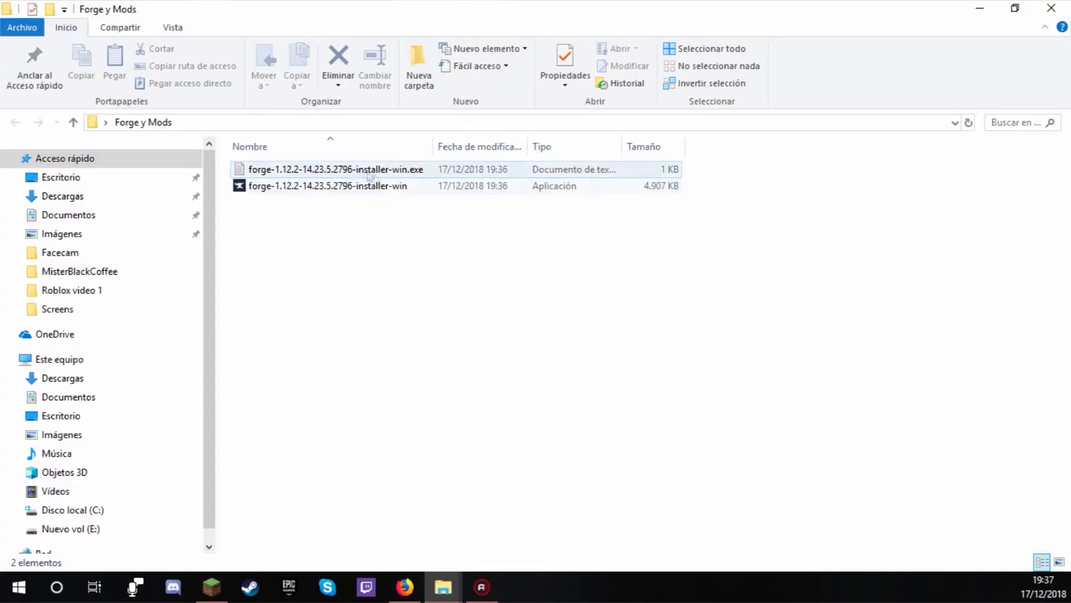
Run the Forge installer from the Forge y Mods folder, look at its installation folder chooser, and cancel without installing
double_click(301, 187)
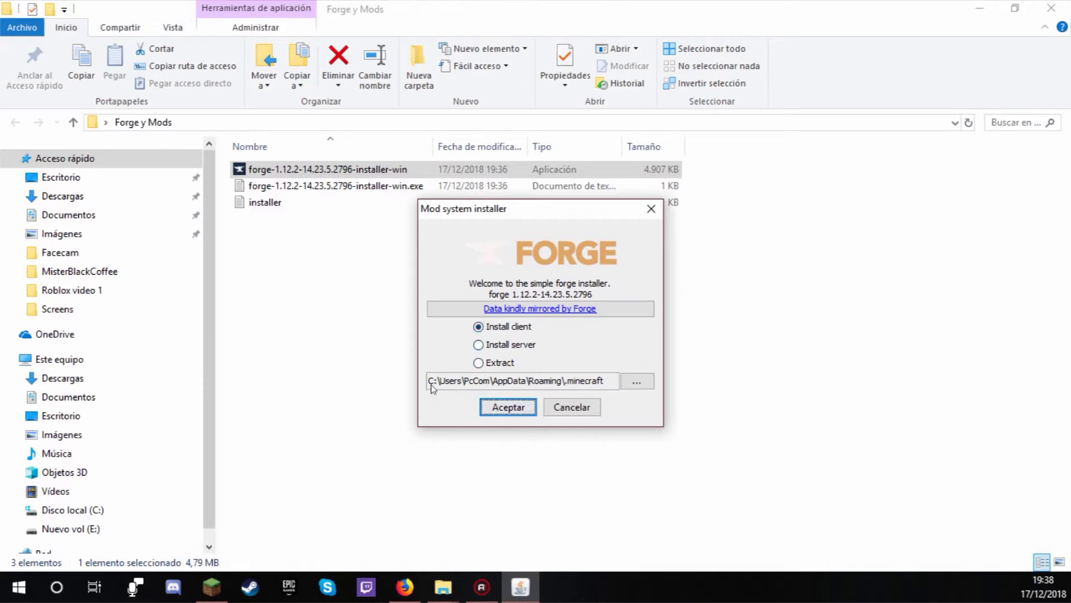
click(649, 389)
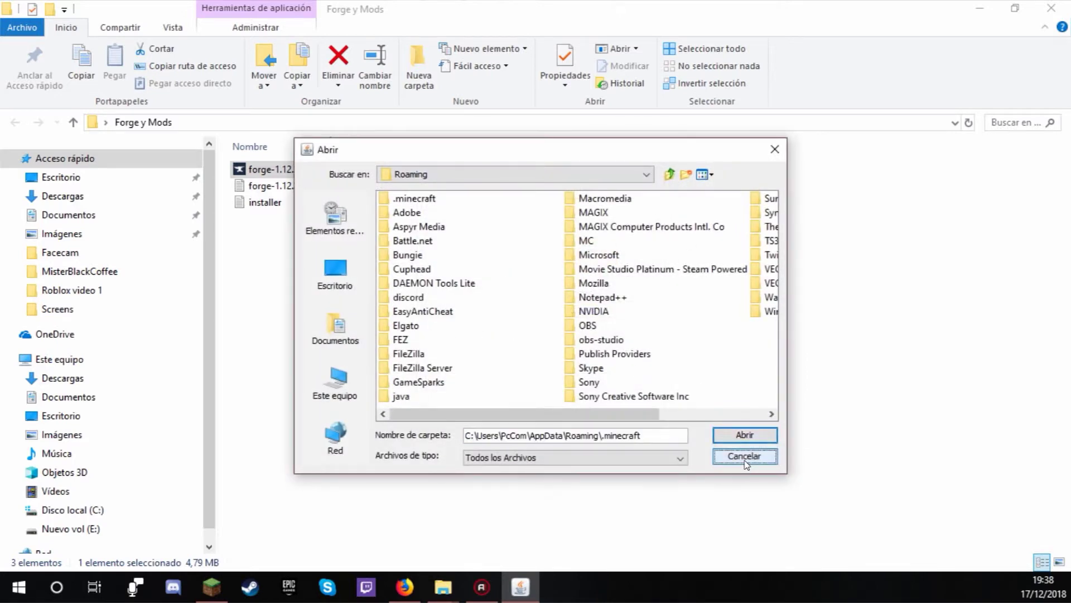
click(745, 458)
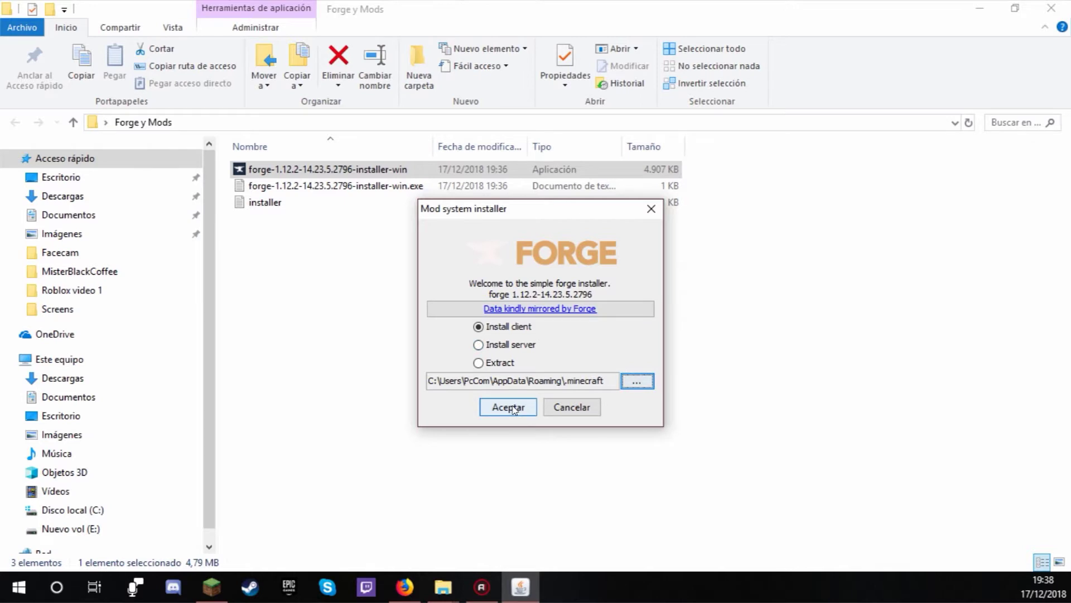
click(569, 408)
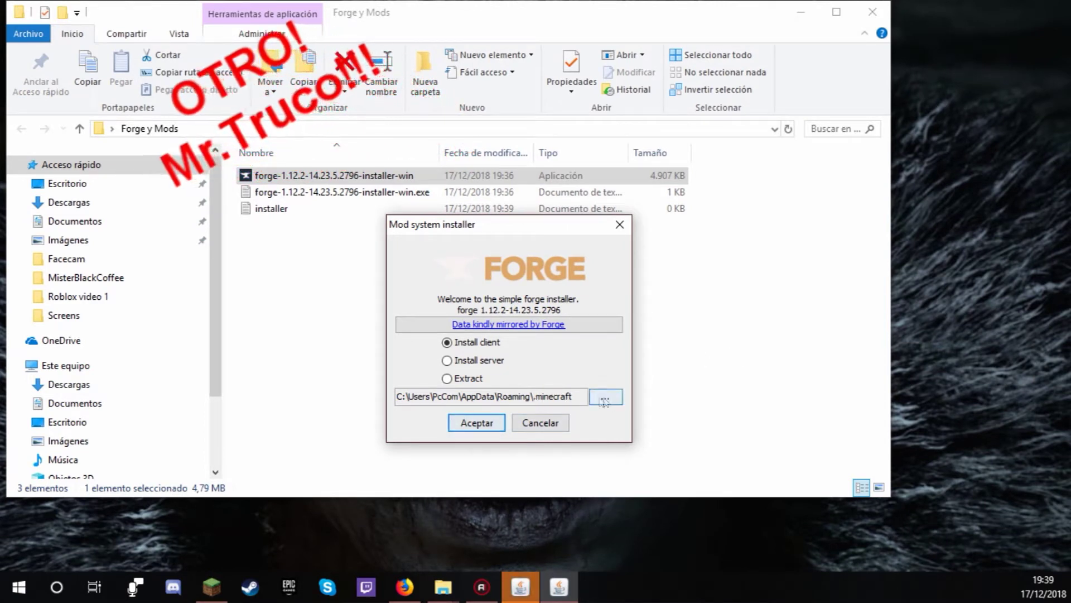
Copy the .minecraft installation path from the Forge installer and cancel the installer
drag(569, 399, 397, 397)
key(ctrl+c)
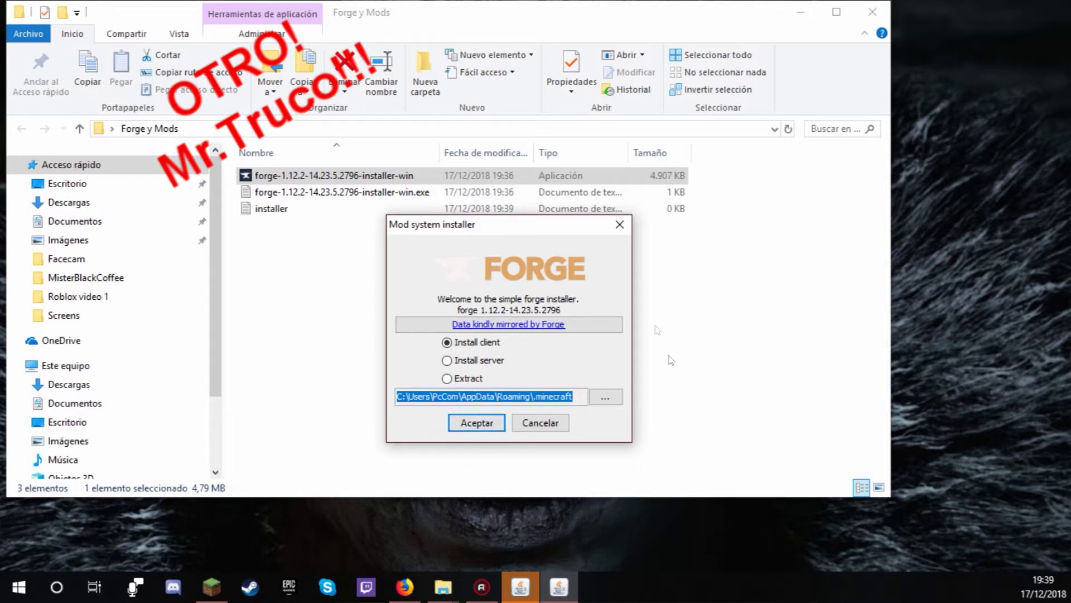
click(540, 422)
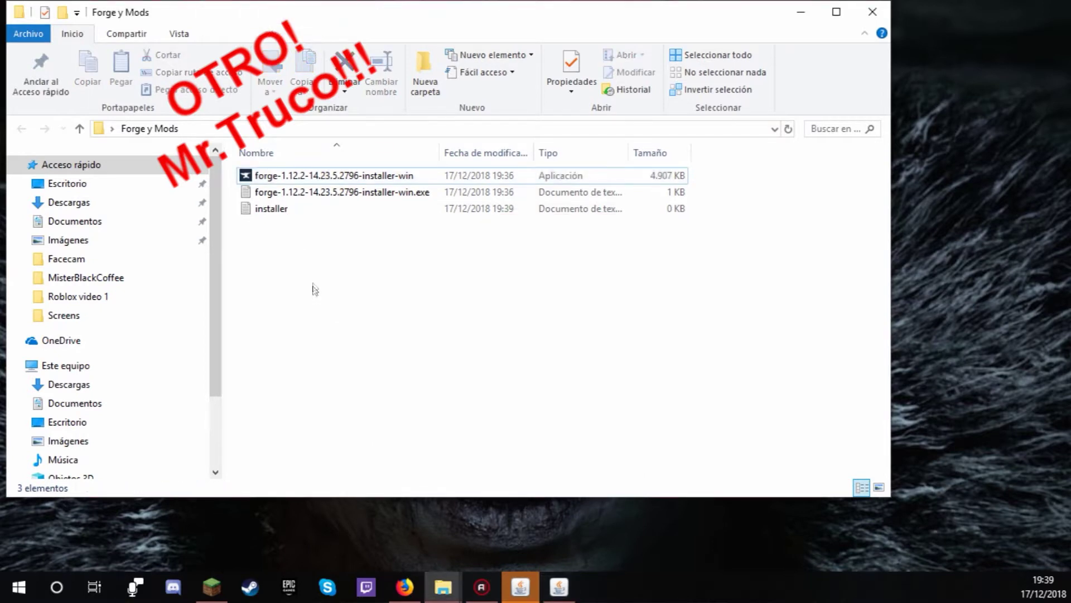
Create a new text document with its default name in the Forge y Mods folder and open it
right_click(285, 264)
mouse_move(389, 452)
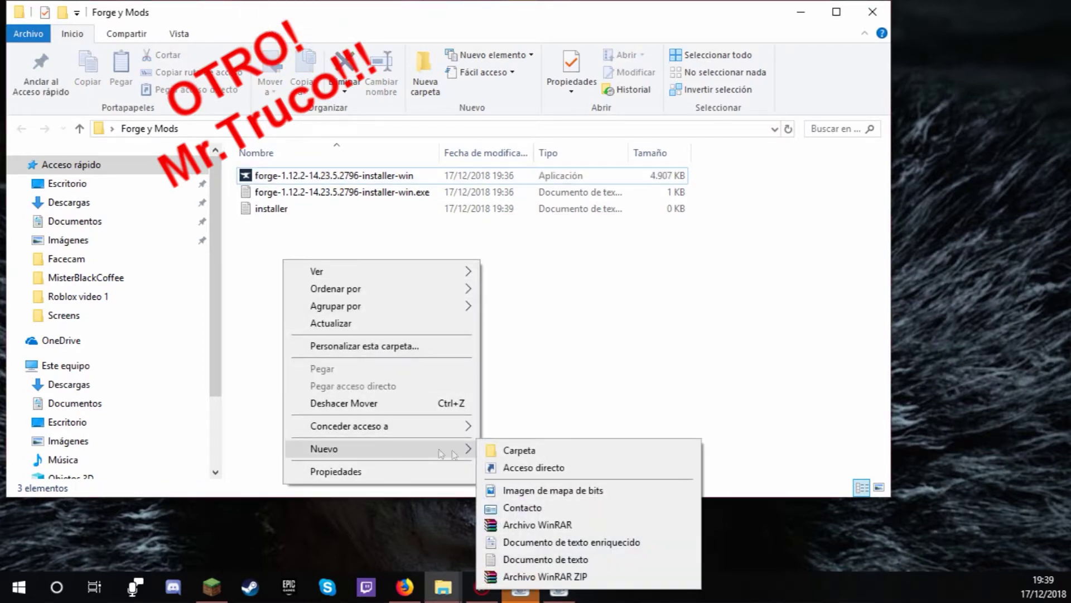
click(546, 559)
click(369, 330)
click(286, 228)
double_click(286, 227)
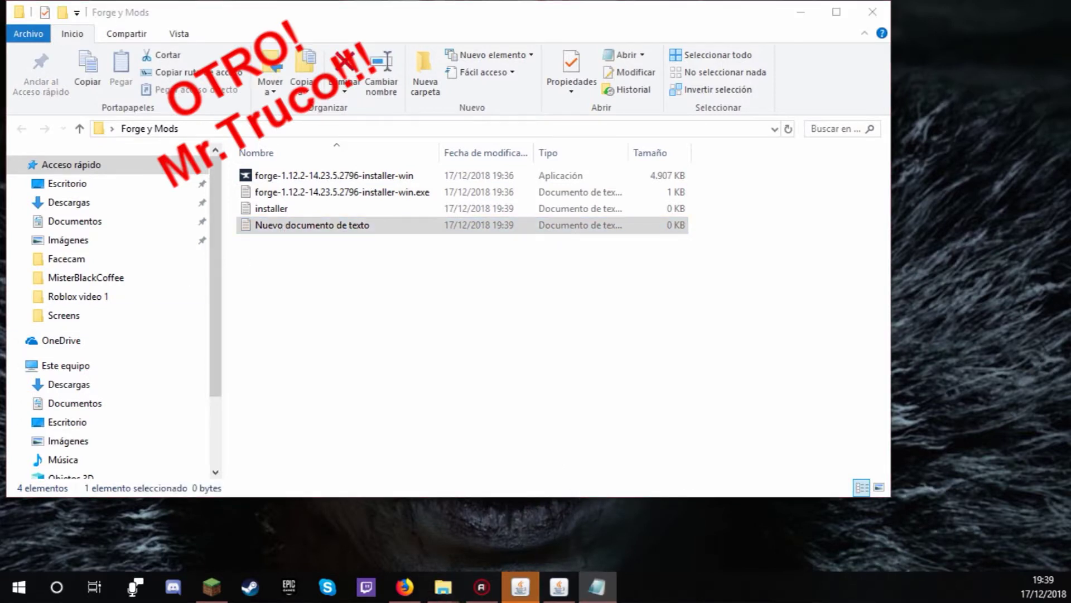
Paste the copied .minecraft path into the new text document and reposition its window over the folder
drag(593, 100, 608, 65)
key(ctrl+v)
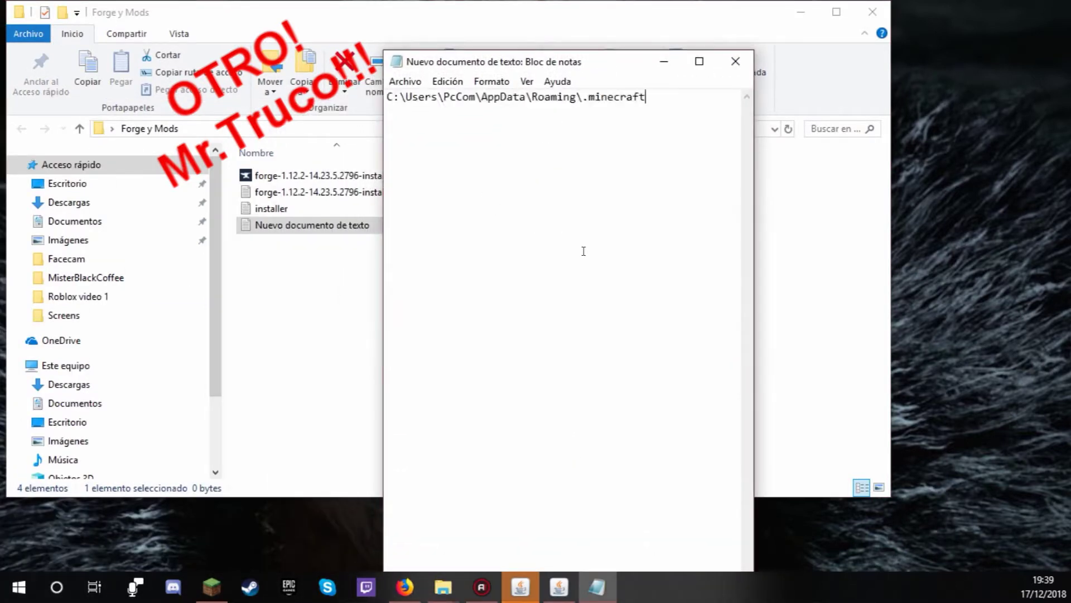
click(664, 60)
key(alt+Tab)
drag(616, 69, 699, 113)
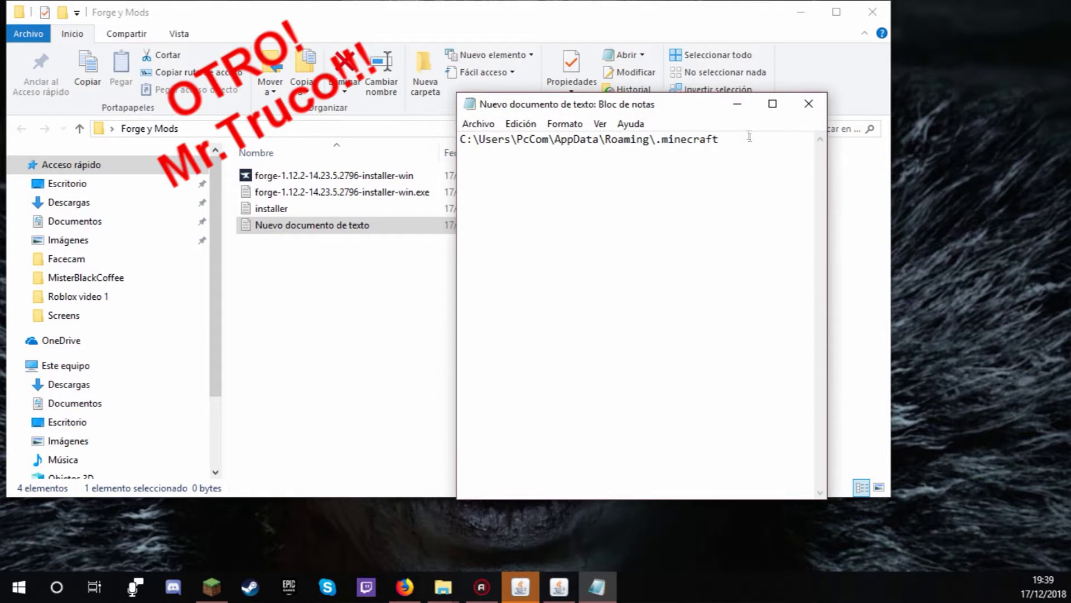
Save and close the text document holding the .minecraft path, and rename it Dirección carpeta Minecraft
click(817, 104)
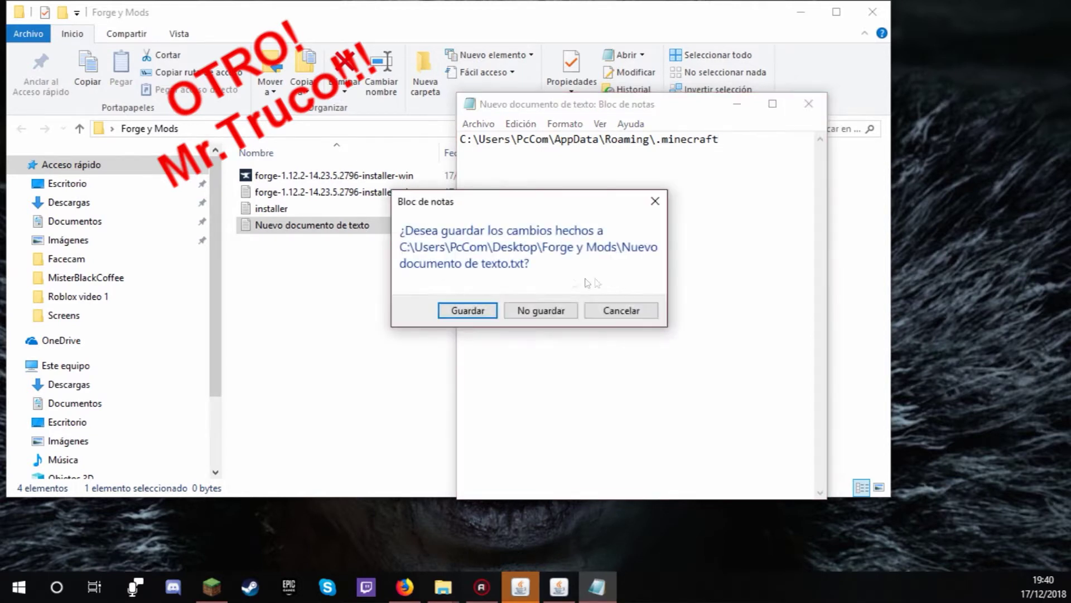
click(466, 309)
click(355, 226)
click(355, 225)
key(ctrl+a)
text(Dirección carpeta Min)
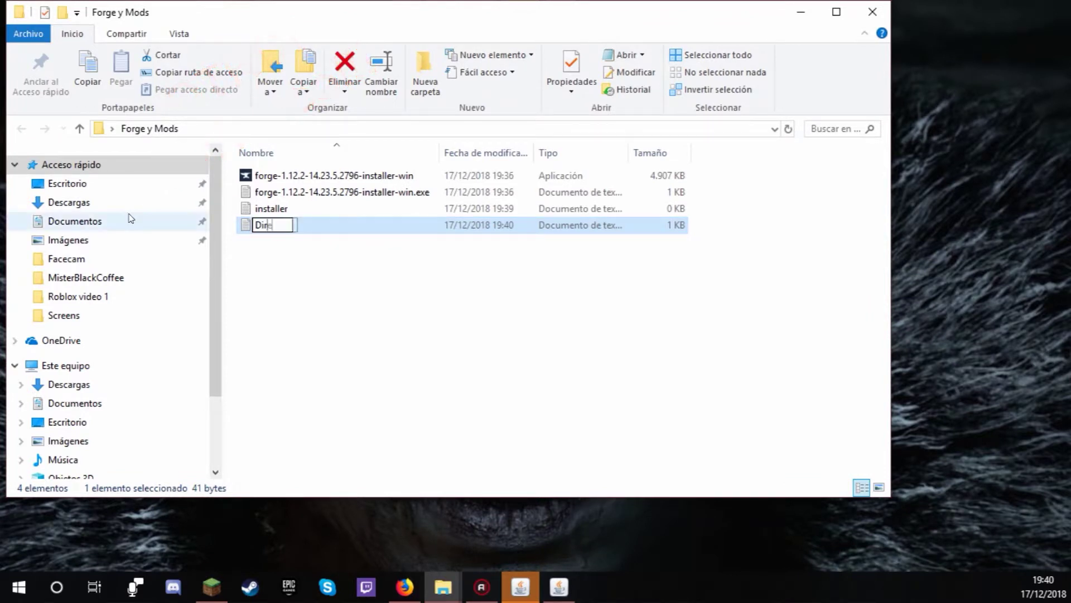
text(ecraft)
key(Return)
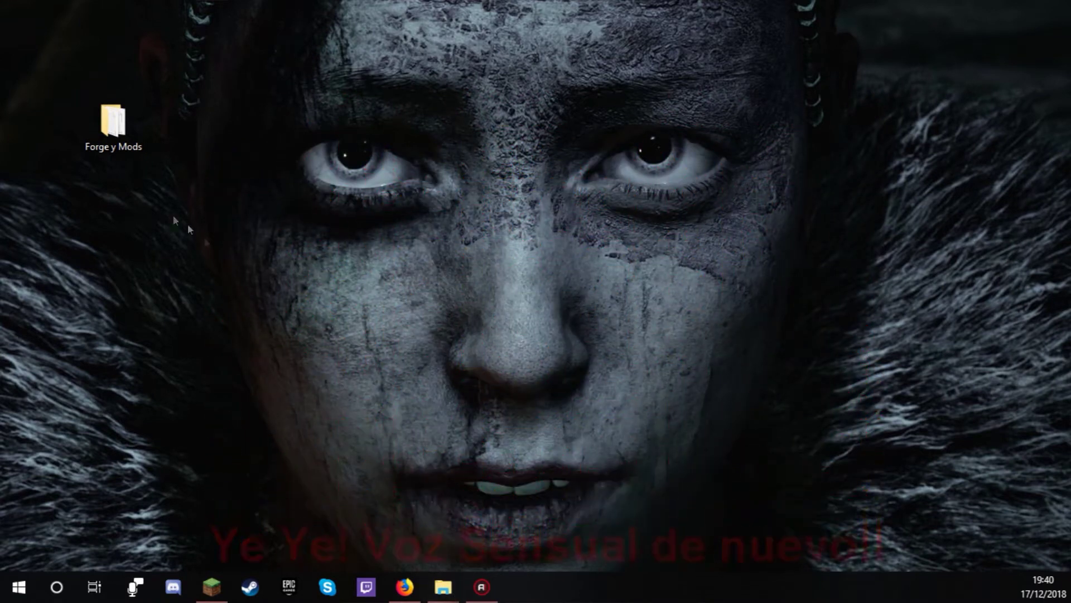
Open the Forge y Mods folder and go from it to the .minecraft folder using the copied path
double_click(119, 117)
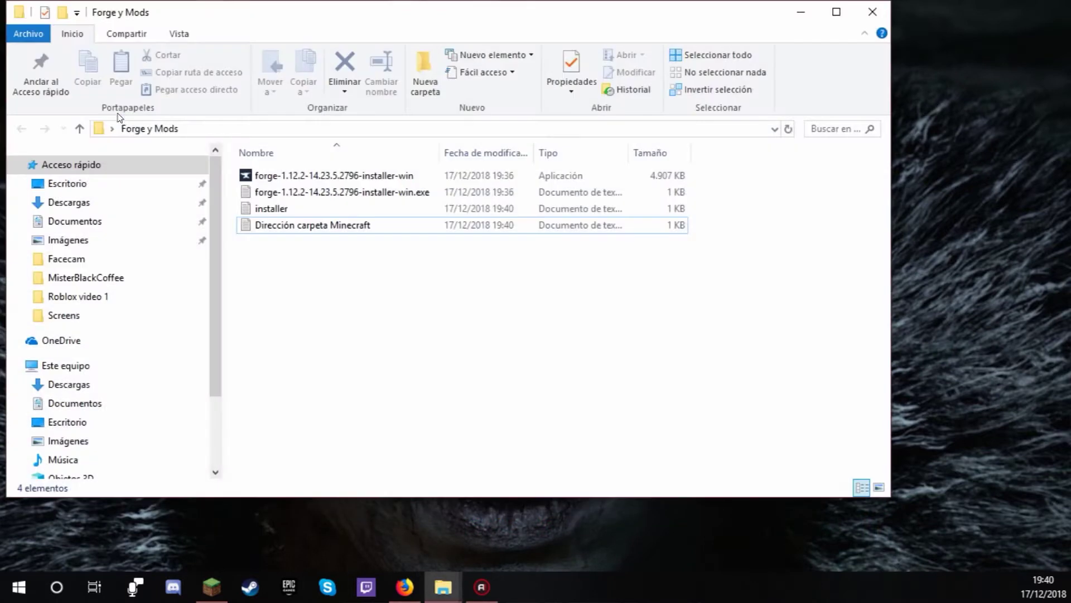
click(305, 127)
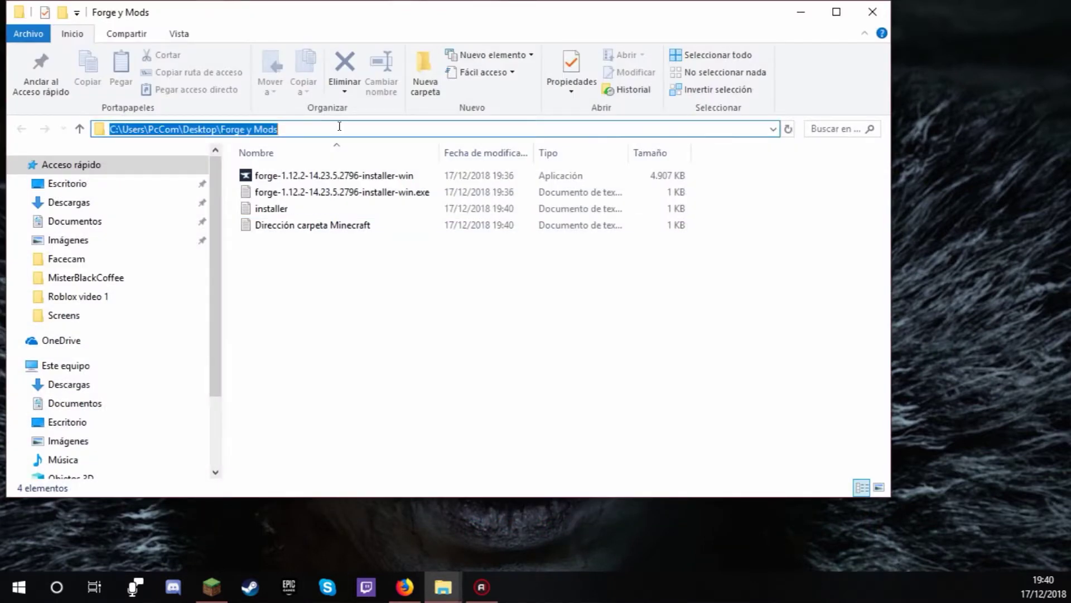
key(ctrl+v)
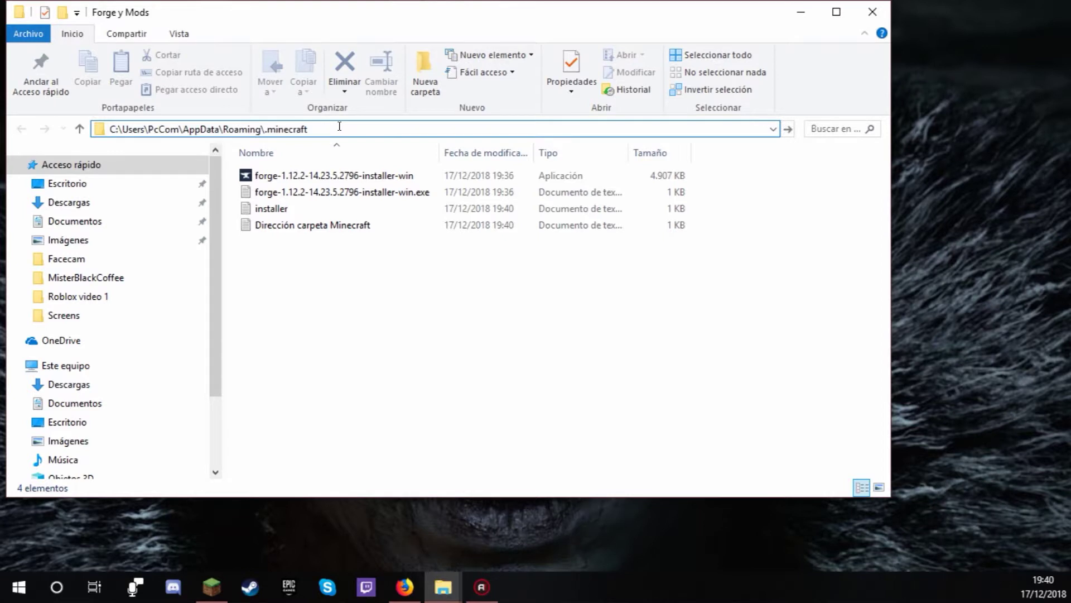
key(Return)
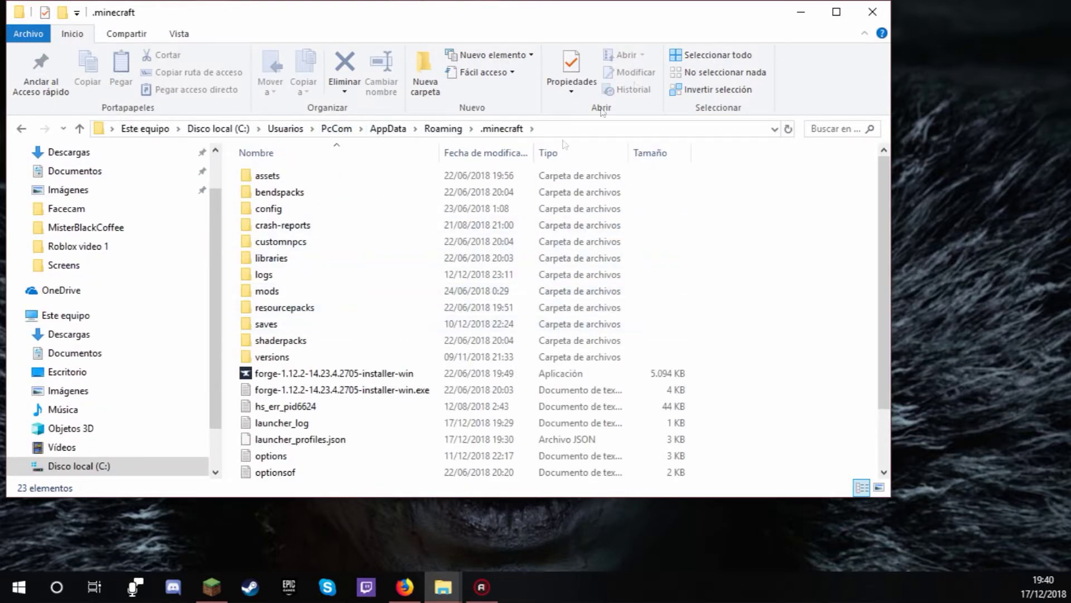
double_click(674, 21)
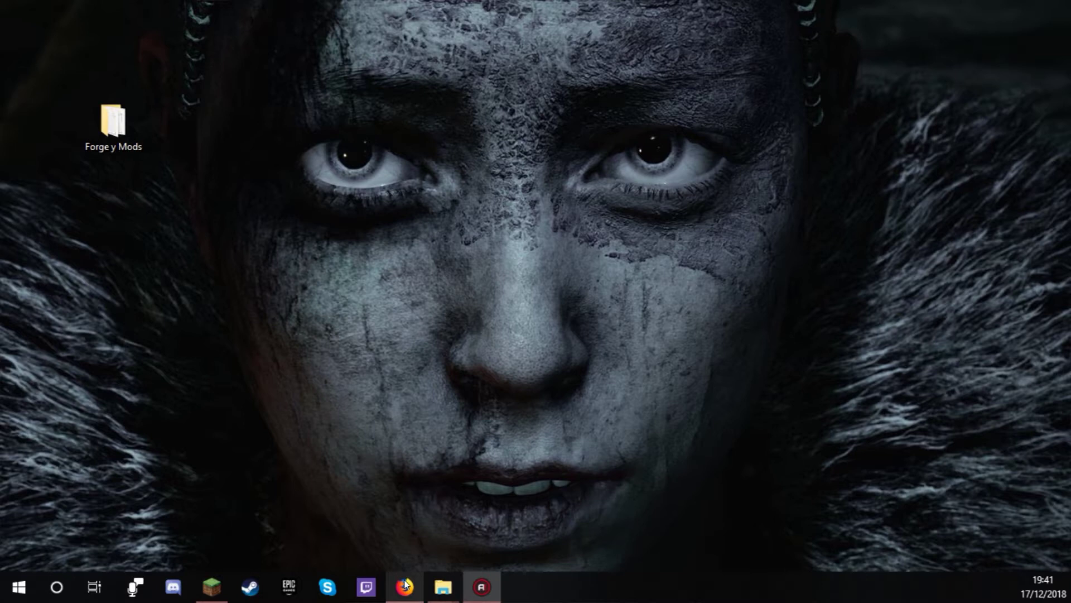
Switch to Firefox and look at the mod listings on the Minecrafteo and ZonaCraft sites
click(406, 586)
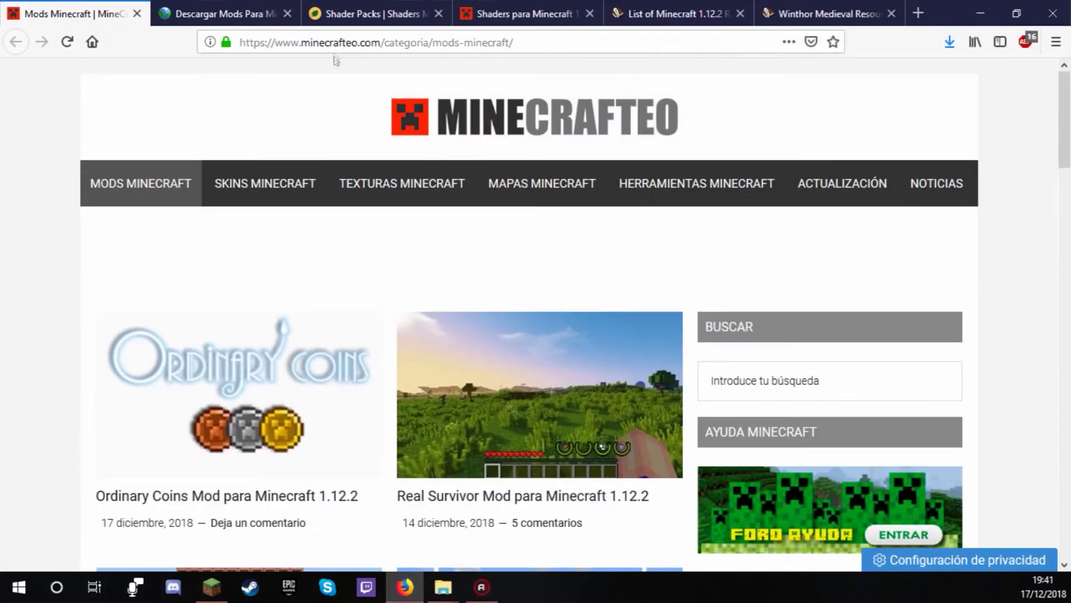
click(246, 15)
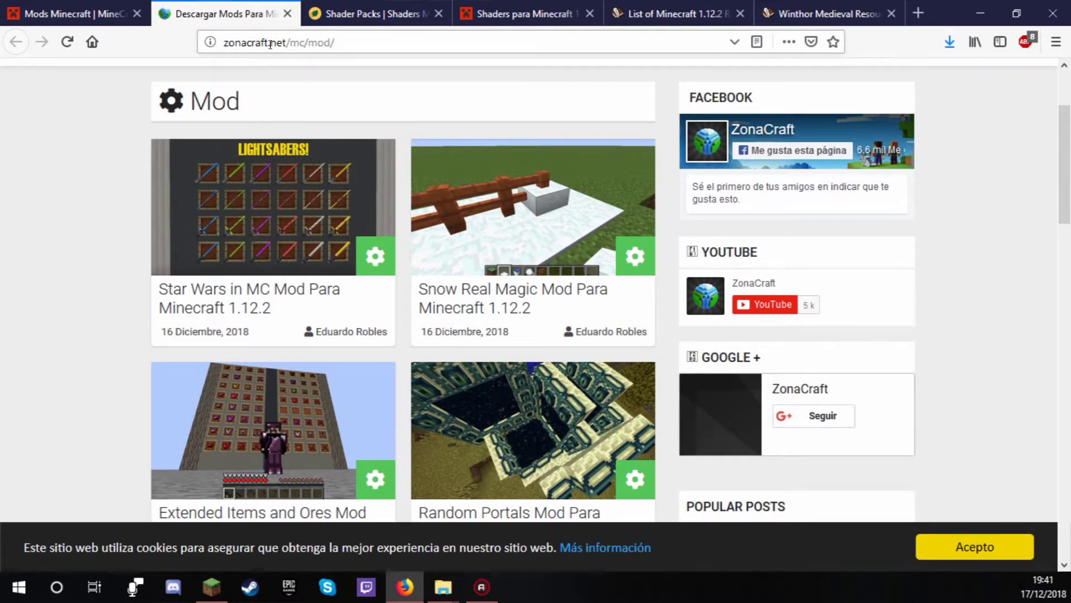
click(78, 15)
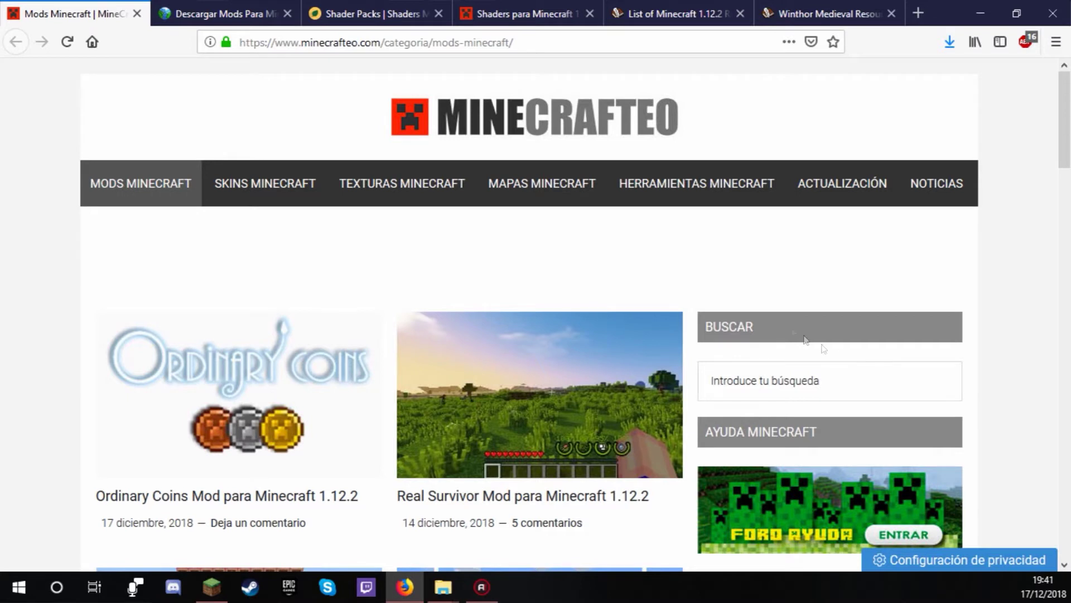
Search Minecrafteo for 1.12.2 and browse the listed mods
click(788, 377)
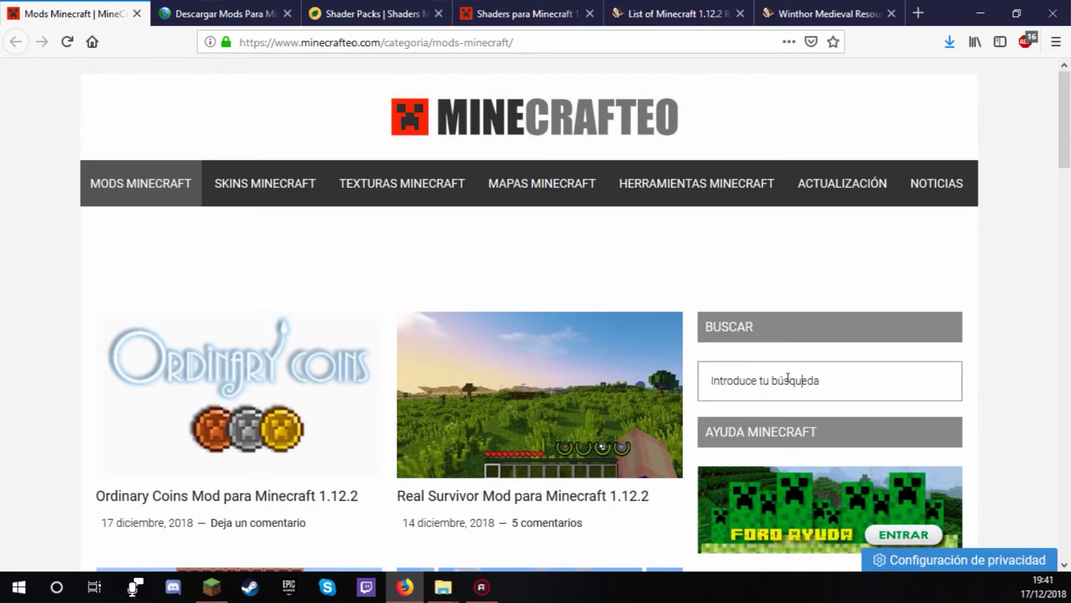
key(Right)
key(shift+Left)
key(shift+Left)
key(shift+Left)
key(shift+Left)
key(shift+Left)
key(shift+Left)
key(shift+Left)
key(shift+Left)
key(shift+Left)
key(shift+Left)
key(shift+Left)
key(shift+Left)
key(shift+Left)
key(shift+Left)
key(shift+Left)
key(shift+Left)
key(shift+Left)
key(shift+Left)
key(shift+Left)
key(shift+Left)
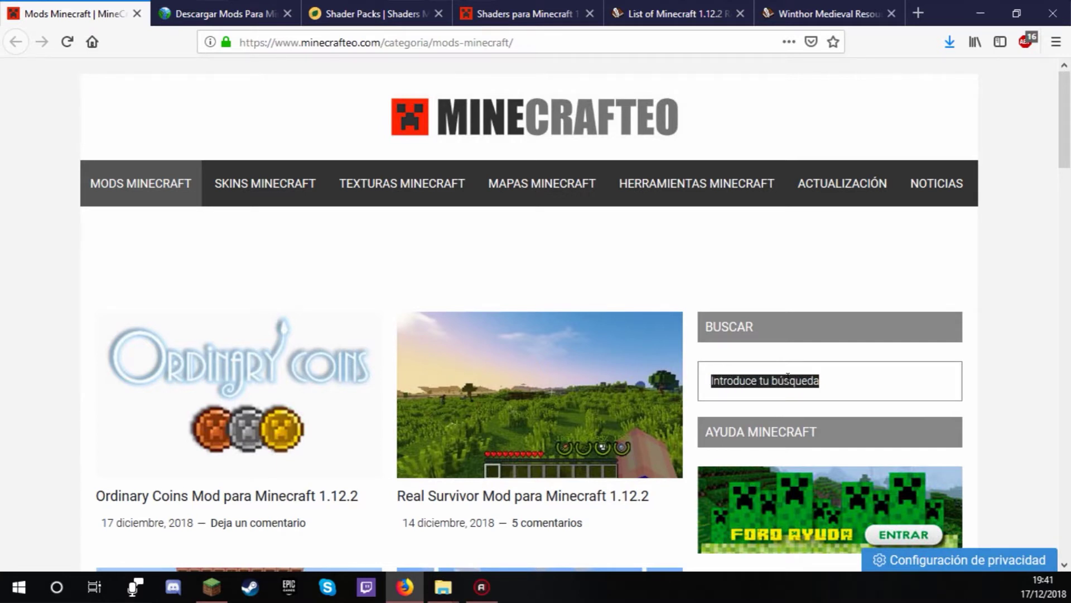
text(1.12.2)
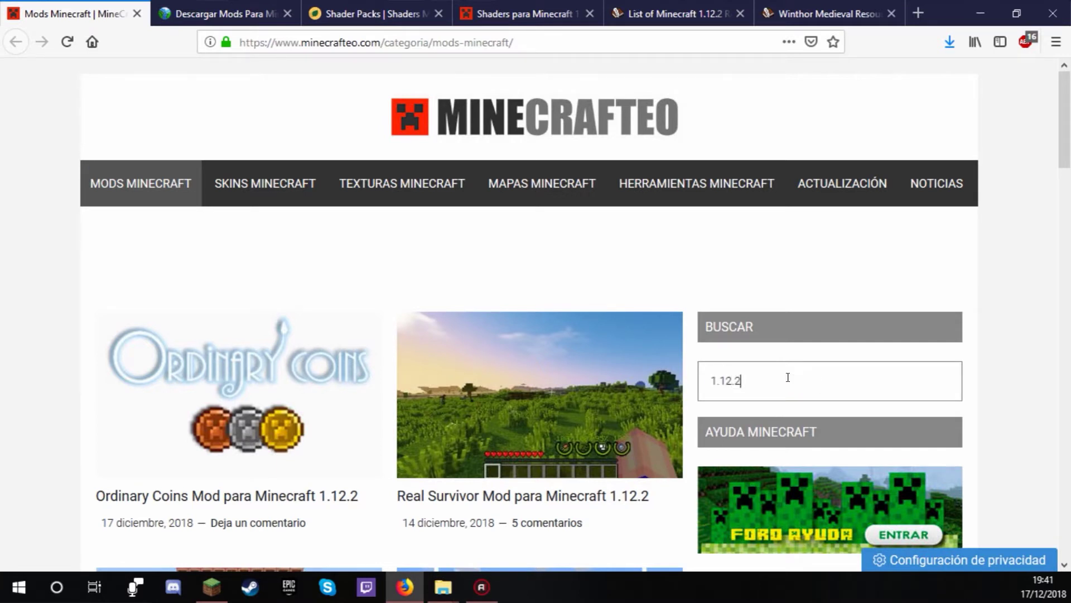
key(Return)
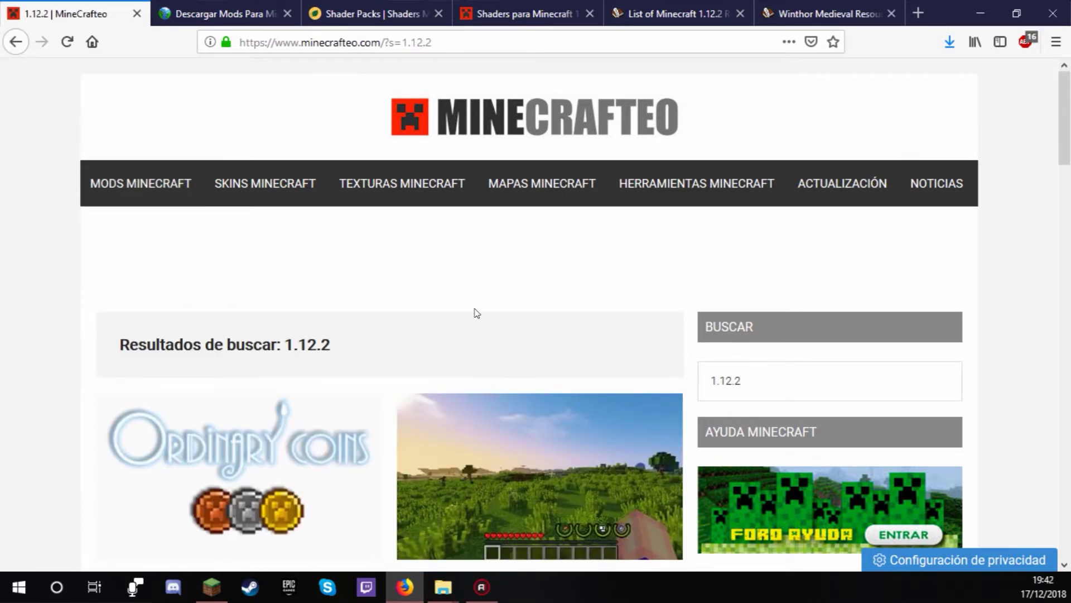
scroll(476, 313, down, 3)
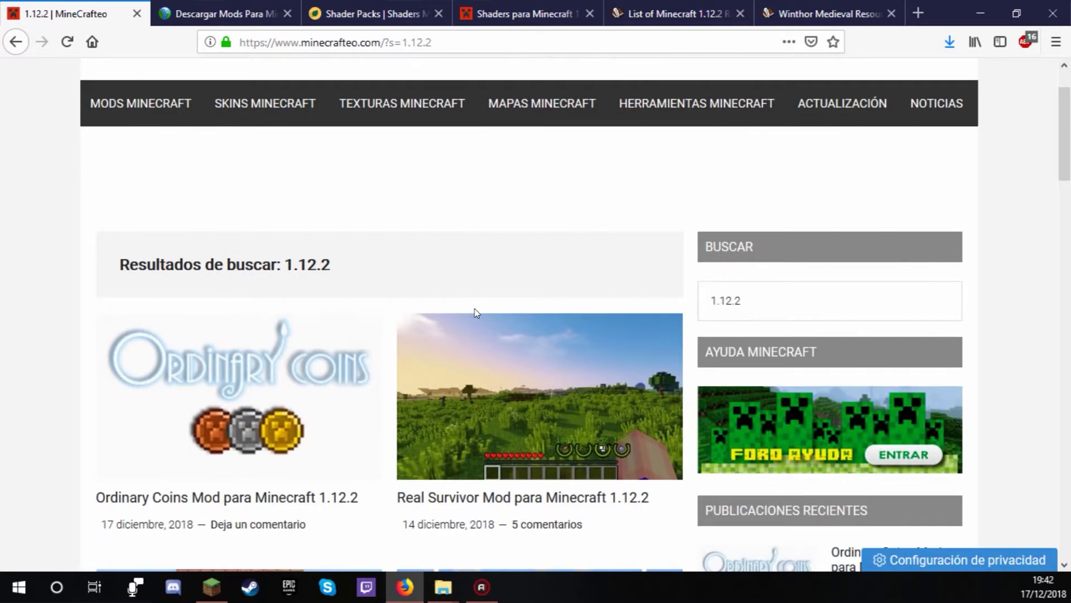
scroll(478, 310, down, 3)
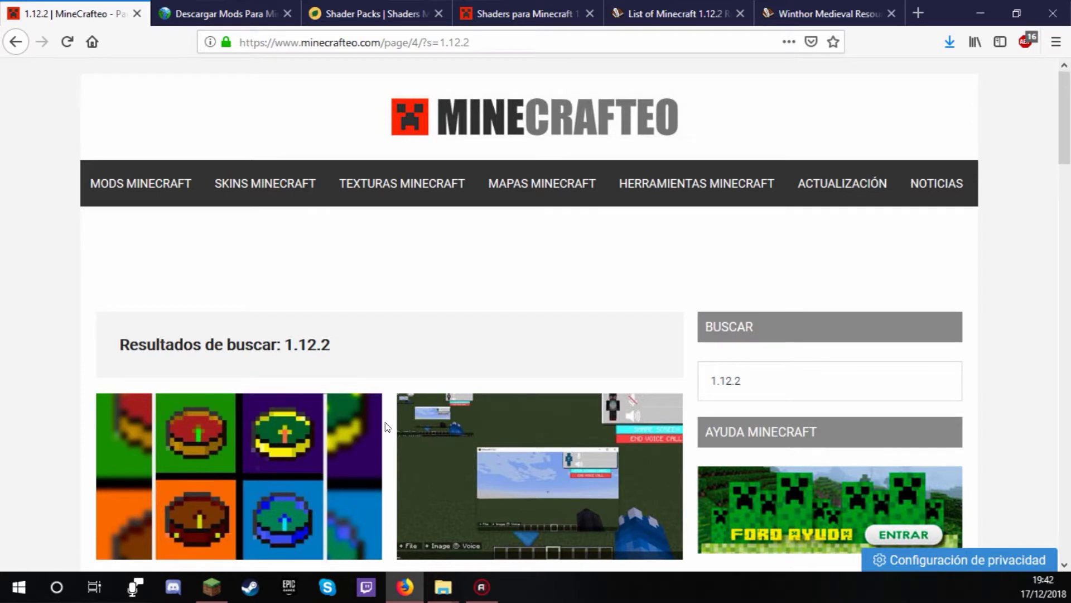
Search Minecrafteo for optifine and open the Optifine Mod article for Minecraft 1.12, 1.12.1 and 1.12.2
drag(765, 387, 661, 387)
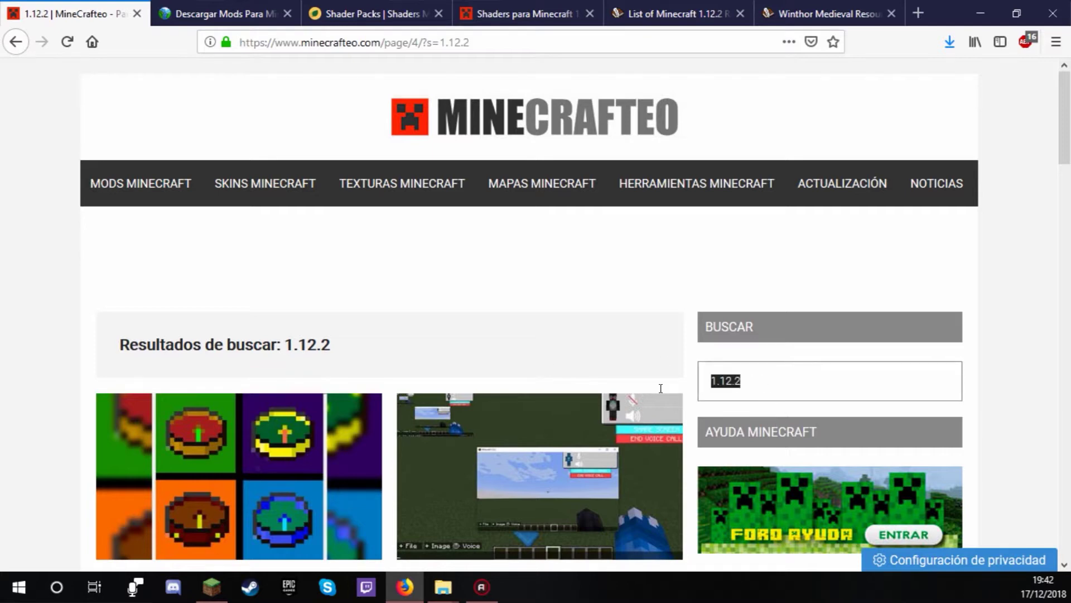
text(optifine)
key(Return)
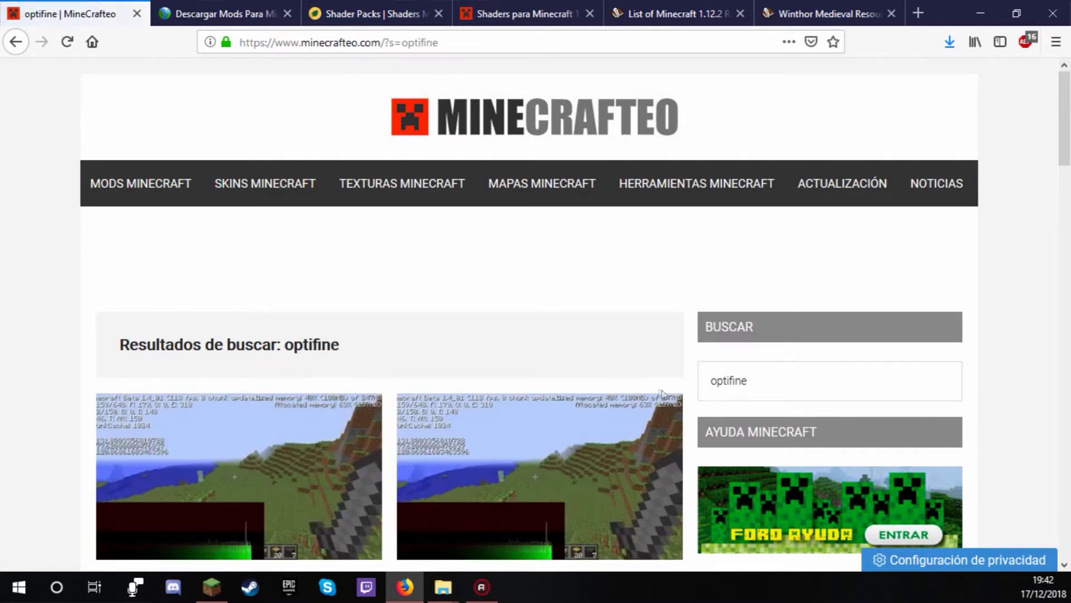
scroll(549, 238, down, 1)
scroll(549, 238, down, 2)
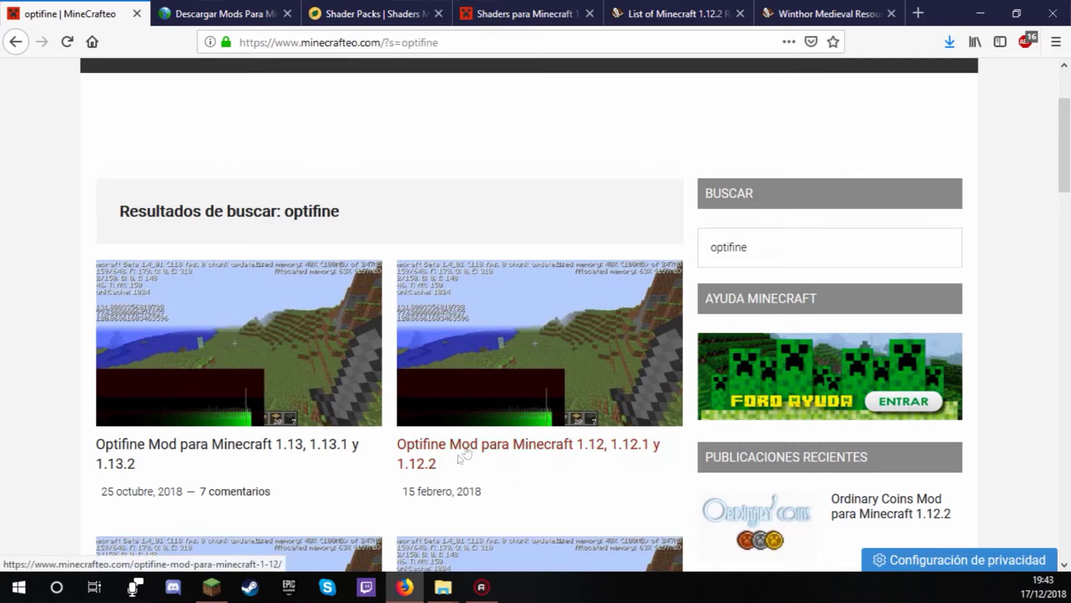
click(526, 369)
Download OptiFine_1.12.2_HD_U_E3.jar through the article's Minecraft 1.12.2 link and close the extra download page
scroll(682, 358, down, 4)
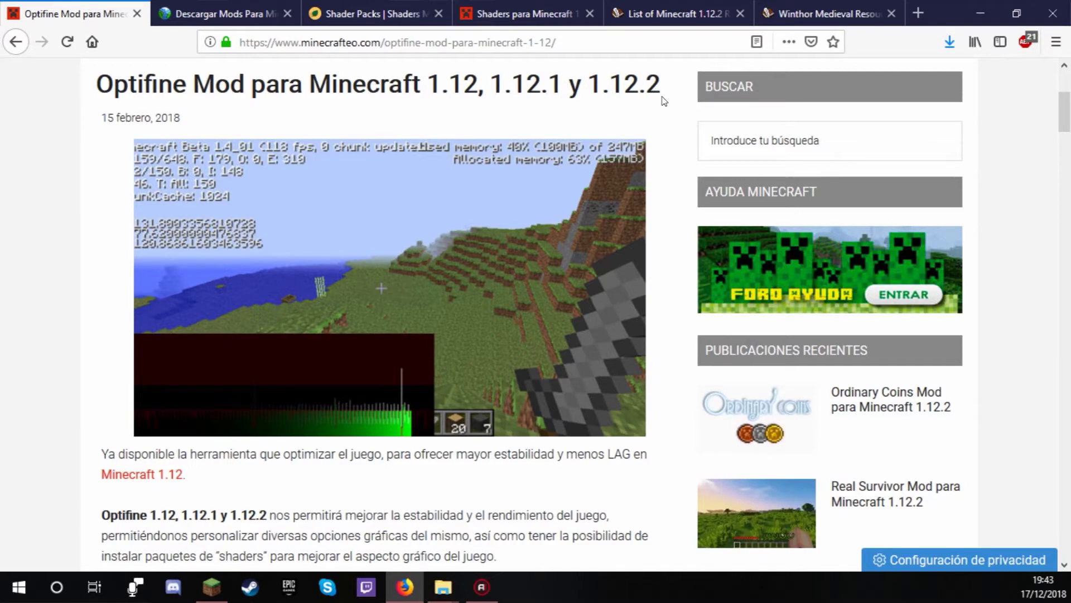
scroll(664, 100, down, 7)
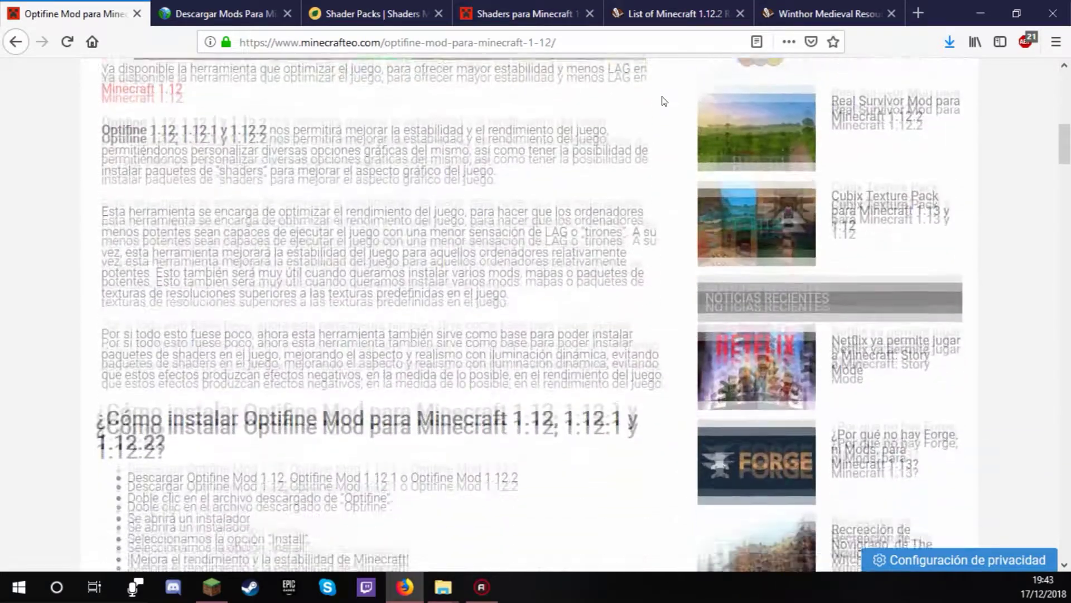
scroll(664, 101, down, 3)
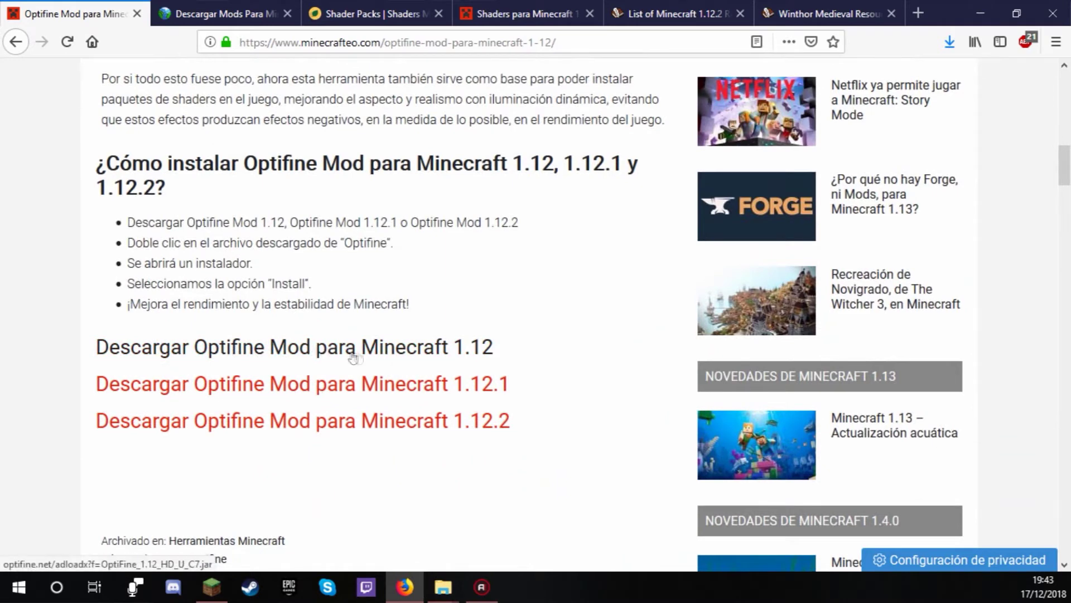
click(473, 423)
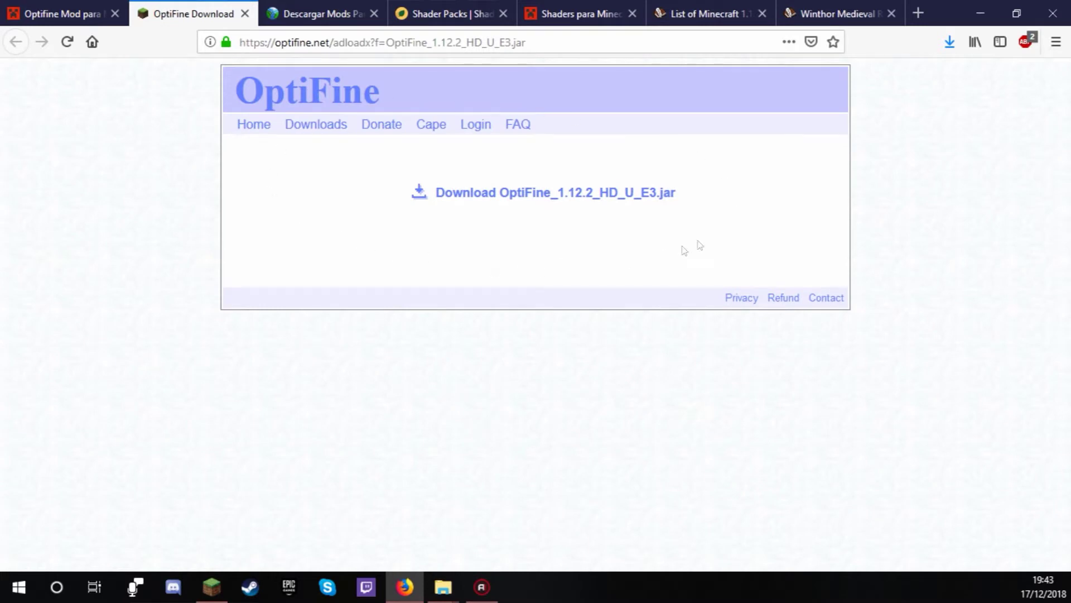
click(521, 195)
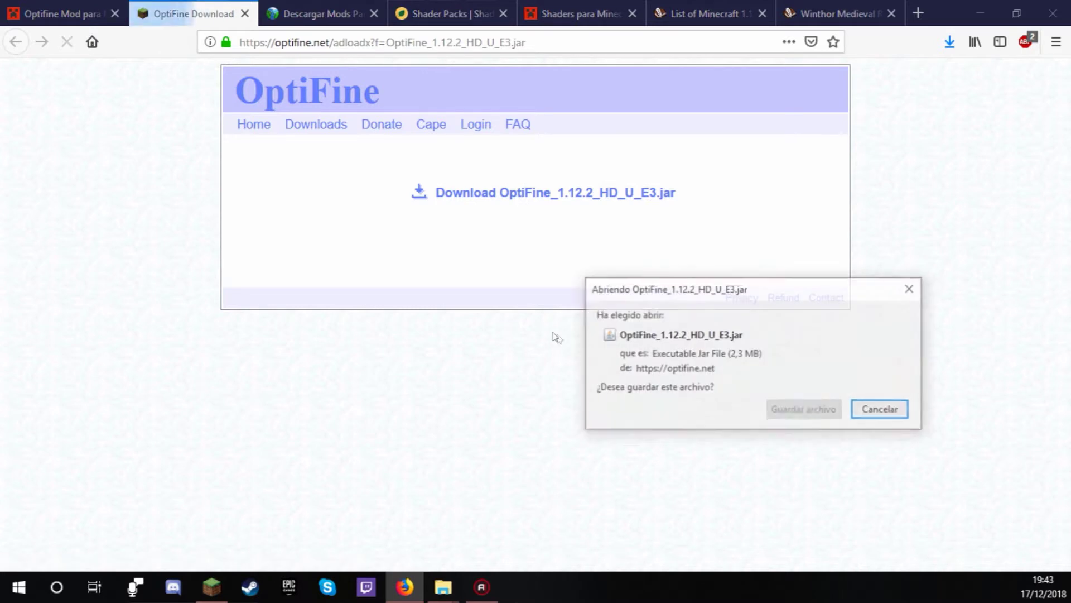
click(795, 417)
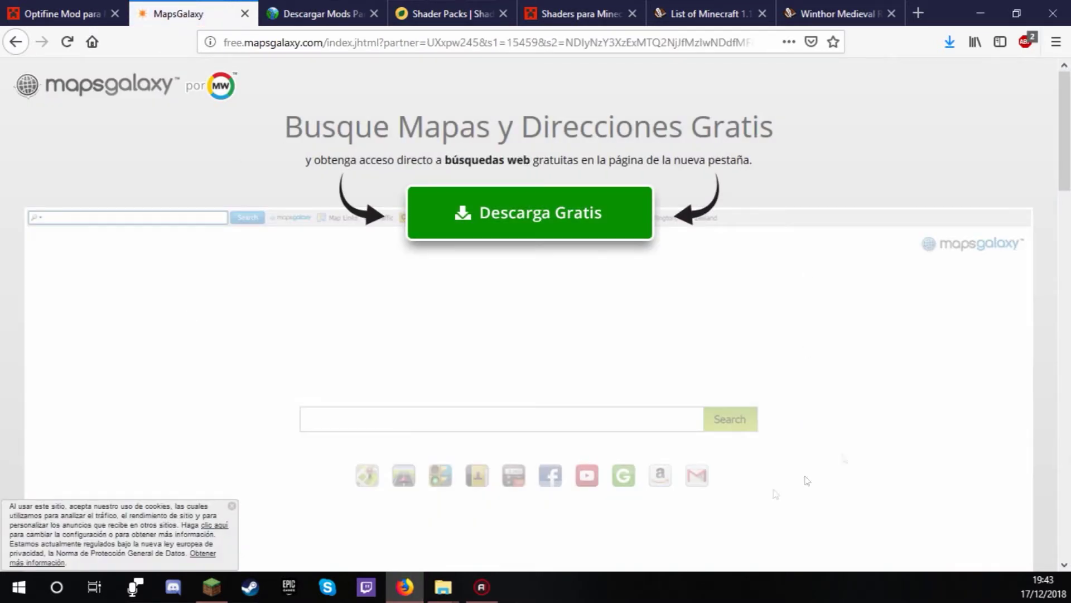
click(245, 14)
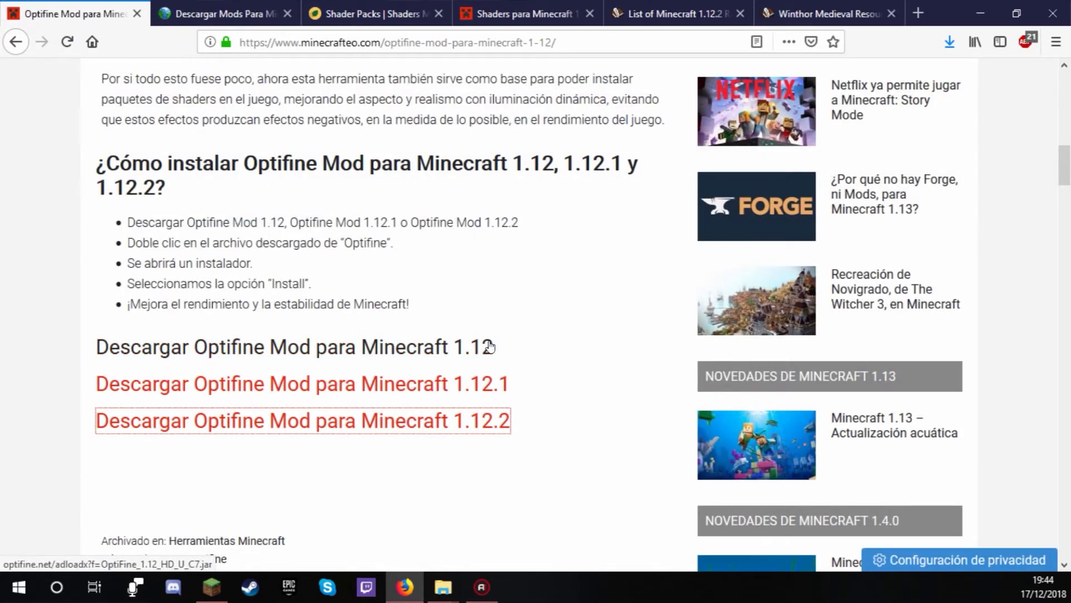
Search Minecrafteo for 1.12.2 again and look through the first page of mod results
scroll(490, 347, up, 15)
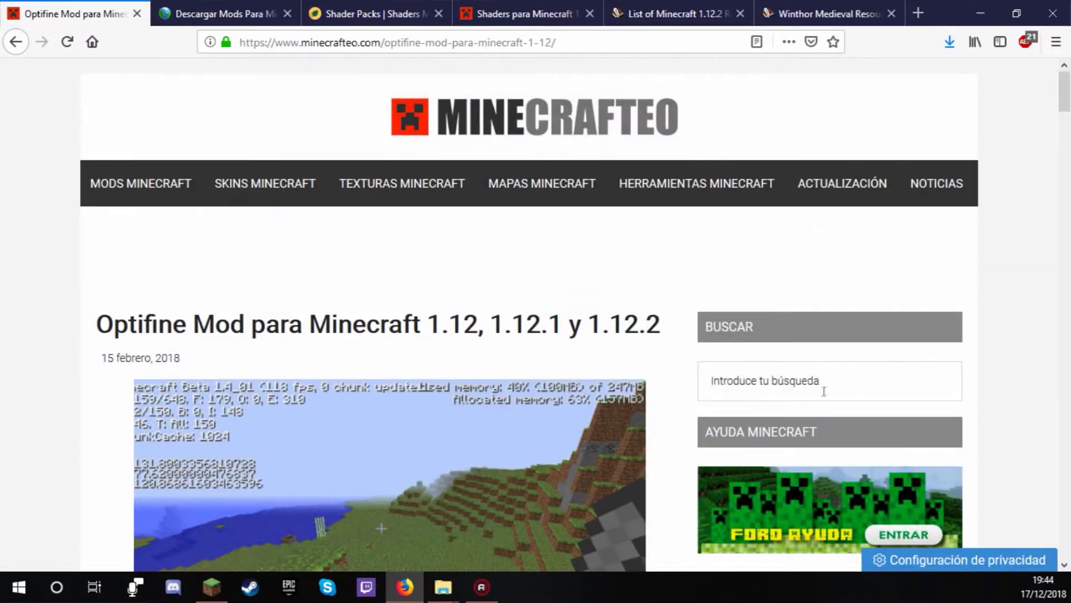
click(820, 392)
text(1.12)
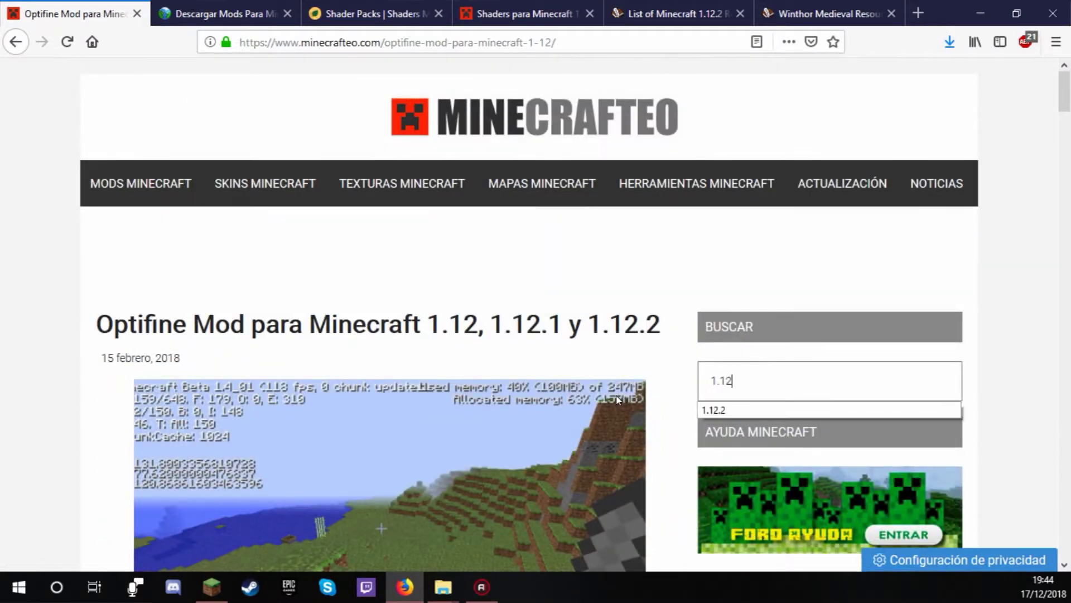
text(.2)
key(Return)
scroll(449, 407, down, 5)
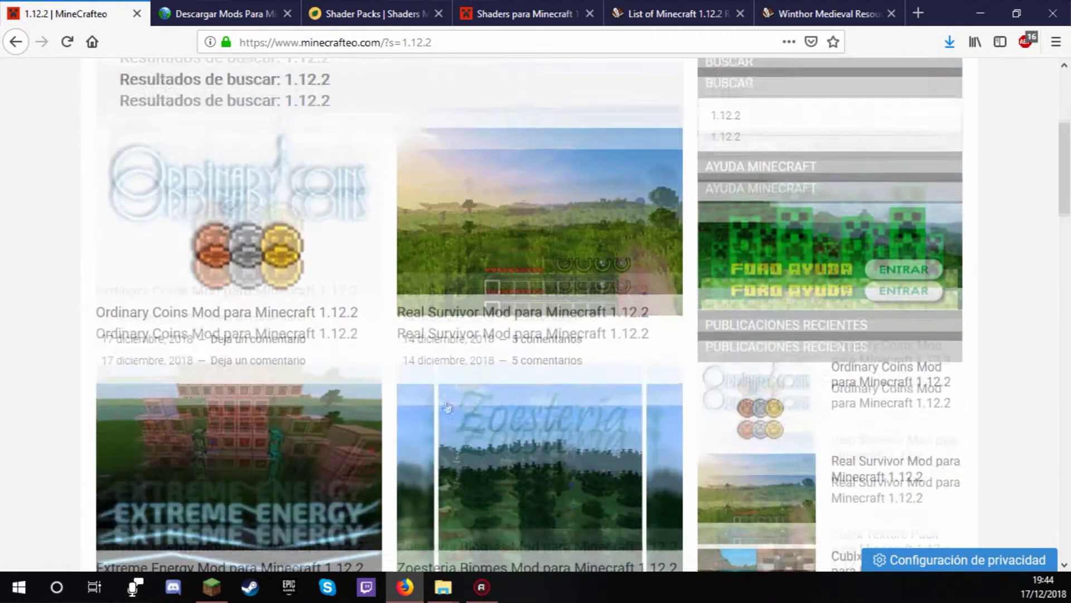
scroll(448, 407, down, 10)
scroll(413, 222, up, 15)
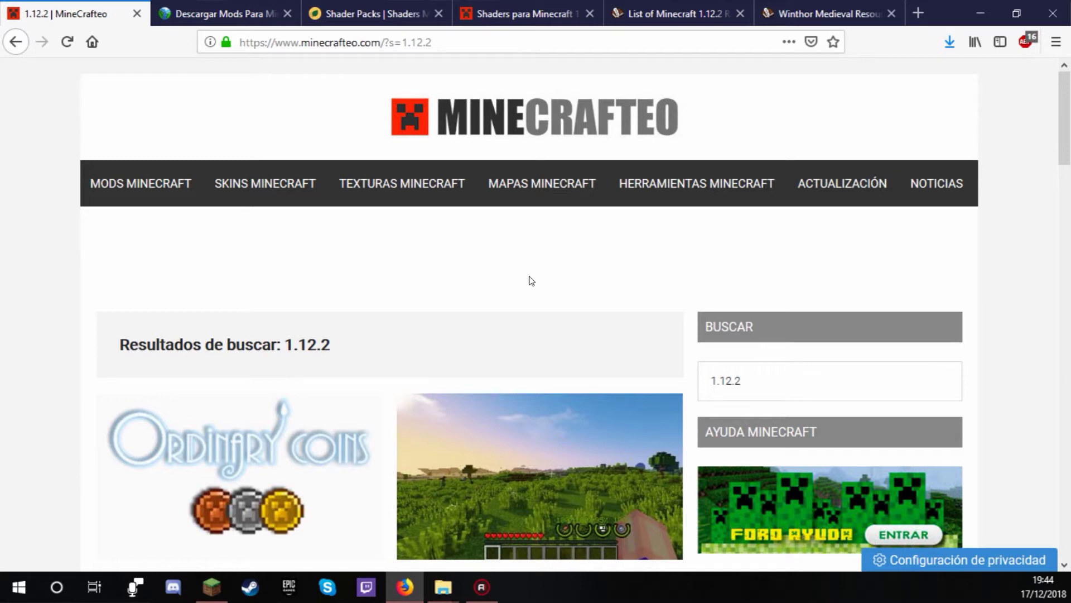
Leave the browser, open the Downloads folder from the Forge y Mods window, and cut all the mod .jar files, including OptiFine
click(981, 14)
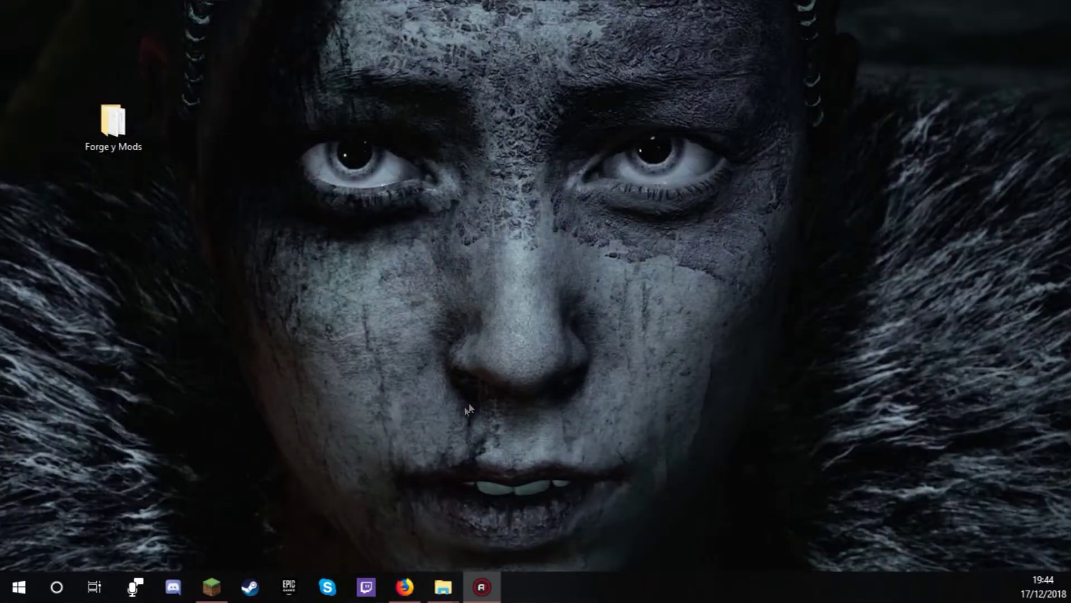
double_click(113, 136)
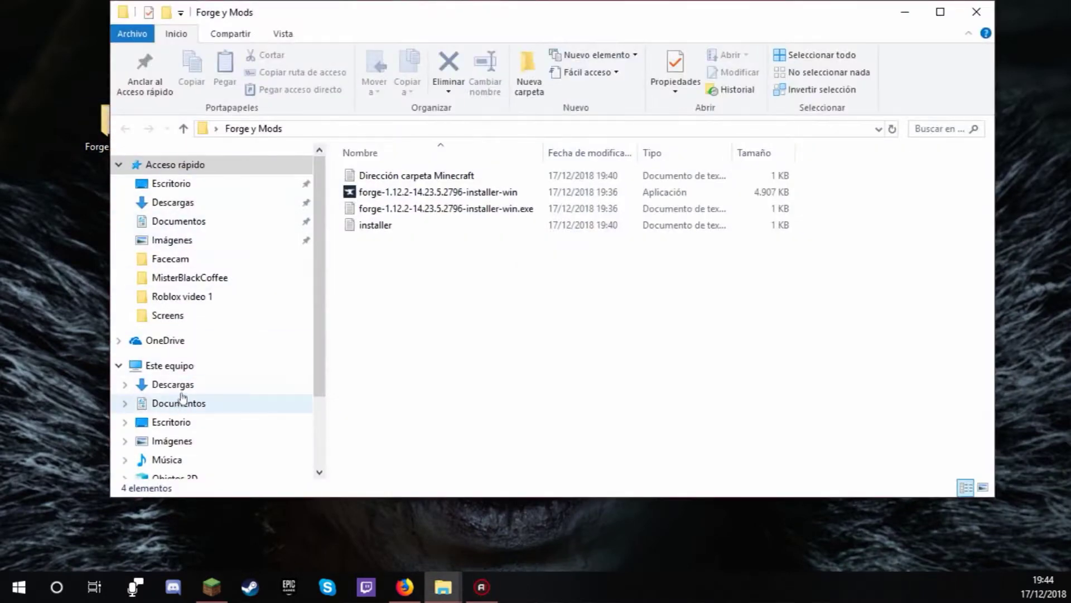
click(180, 390)
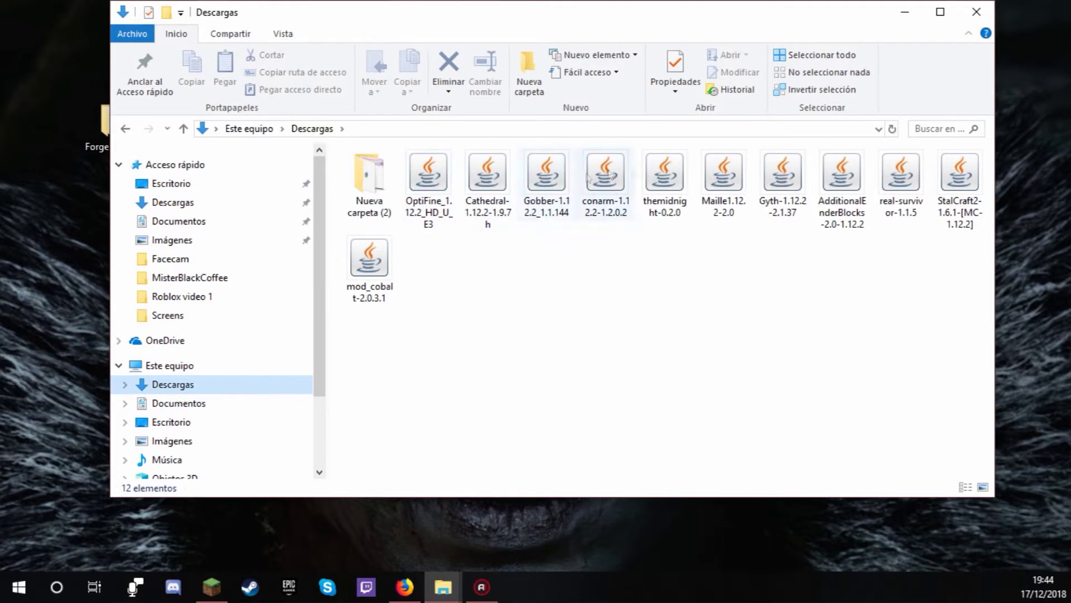
drag(442, 371, 424, 244)
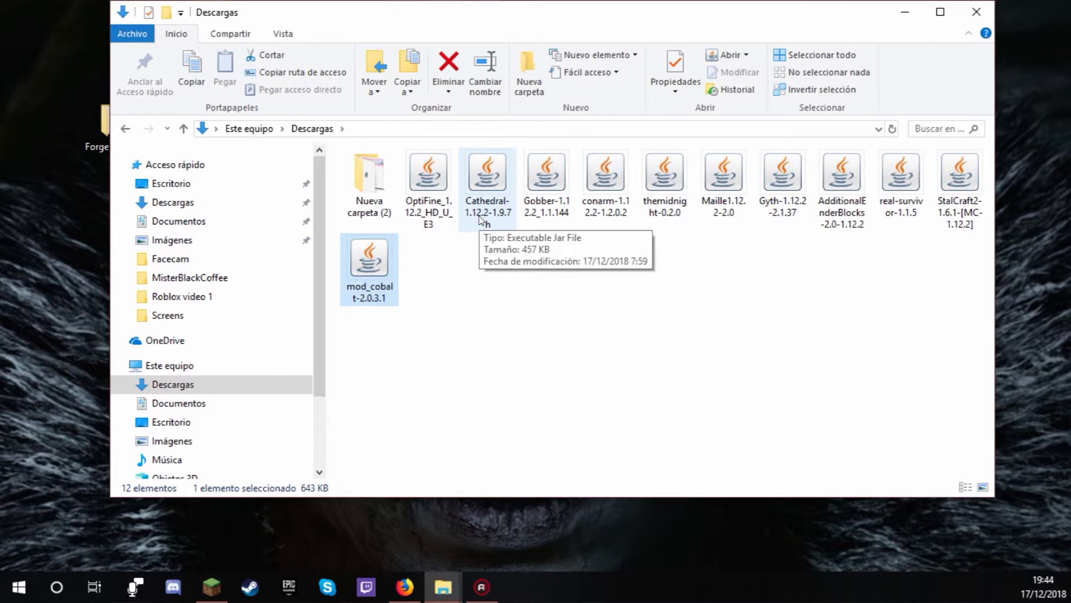
click(430, 255)
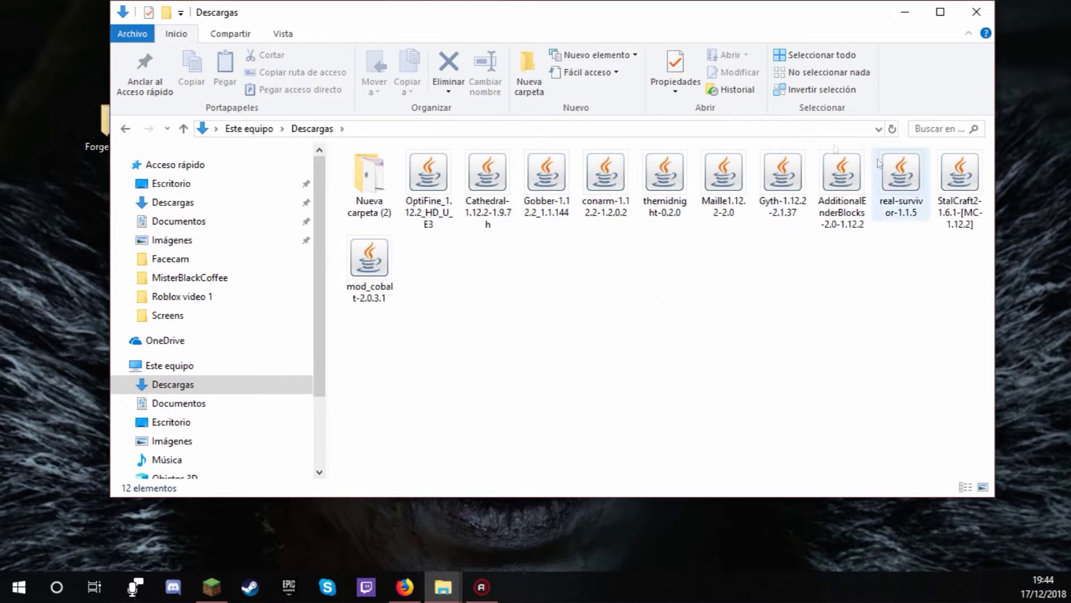
drag(961, 282, 400, 149)
ctrl+click(381, 273)
Create a new folder named Mods inside the desktop folder Forge y Mods
double_click(106, 144)
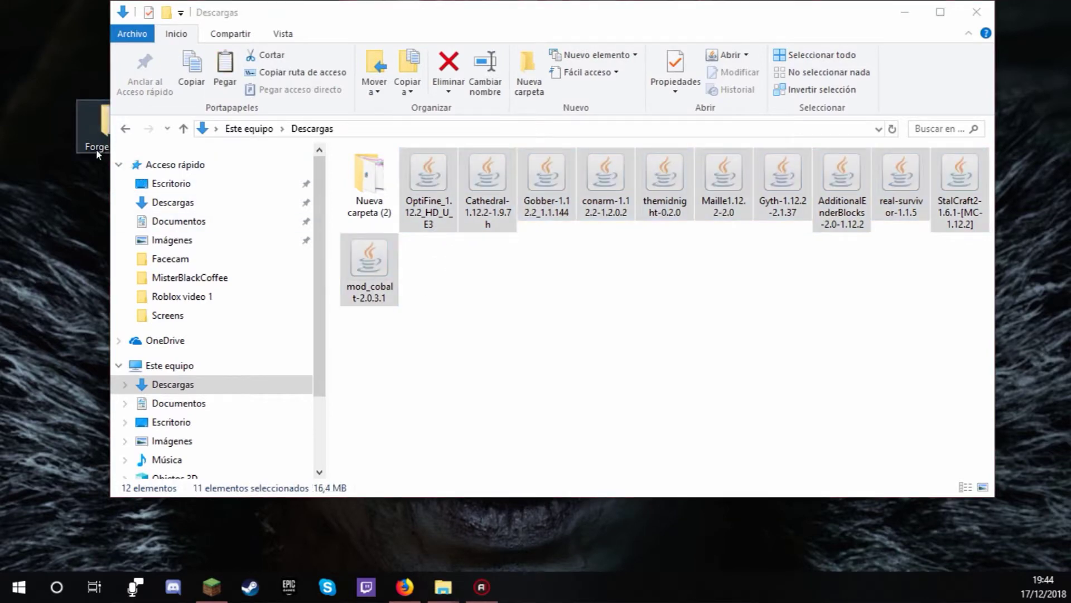
right_click(391, 331)
mouse_move(519, 518)
click(697, 397)
text(Mods)
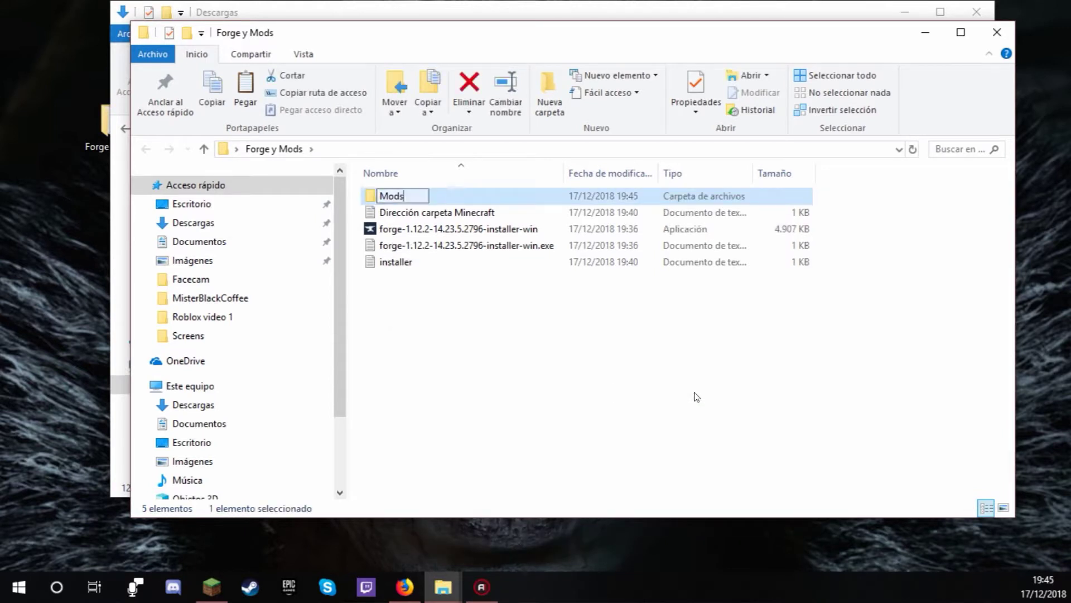
key(Return)
Paste the cut .jar files into the new Mods folder and return to Forge y Mods
key(Return)
key(ctrl+v)
click(695, 396)
click(271, 149)
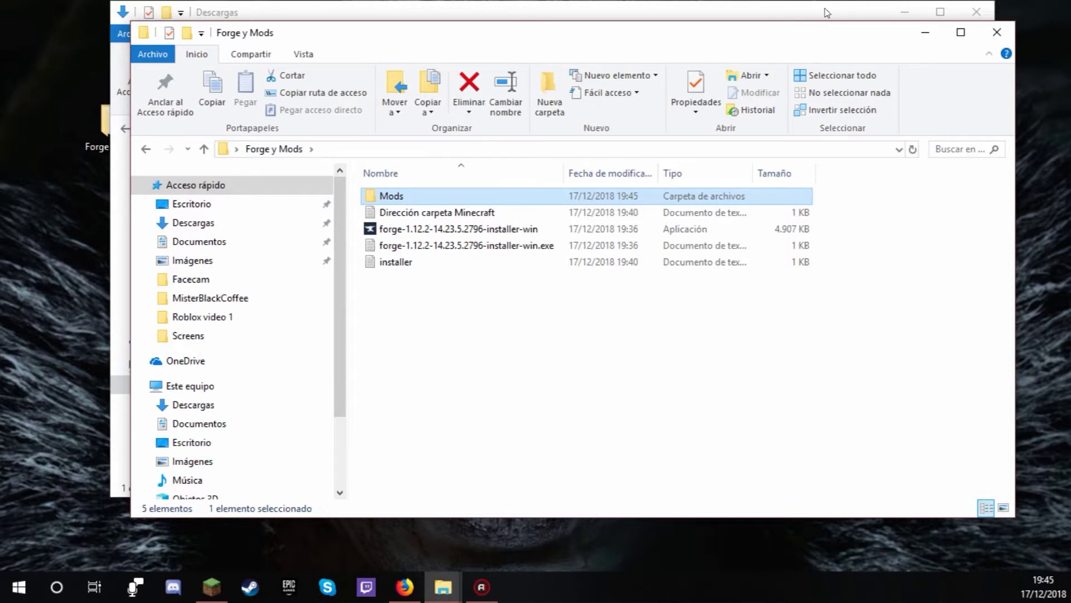
Copy the .minecraft path from the text file Dirección carpeta Minecraft and close the file
double_click(429, 217)
drag(756, 144, 426, 143)
key(ctrl+c)
click(808, 104)
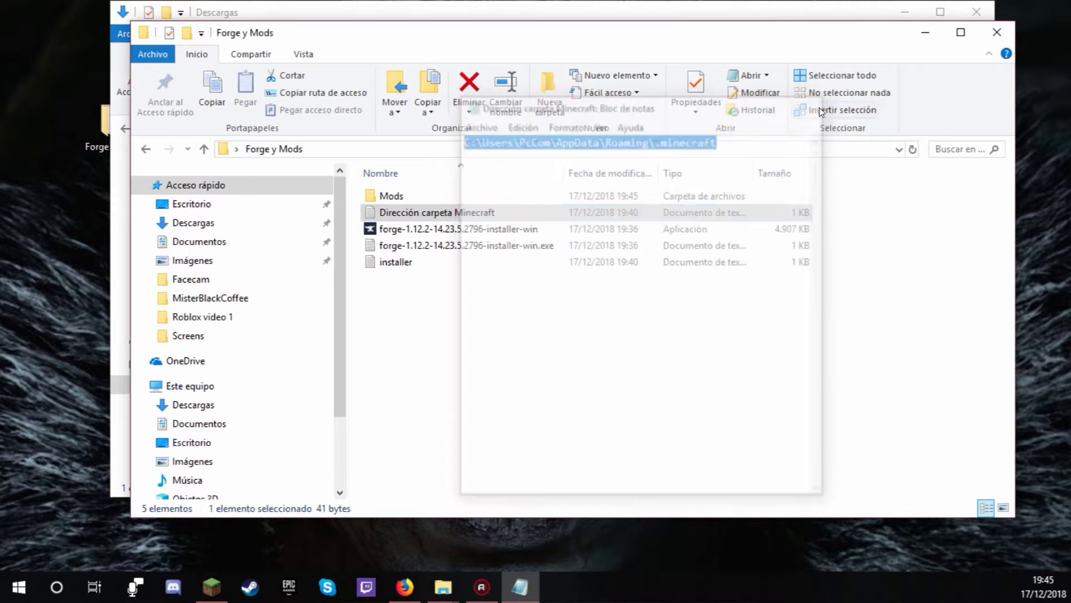
Go to the copied .minecraft path in the Downloads window and open its mods folder
click(750, 6)
click(400, 129)
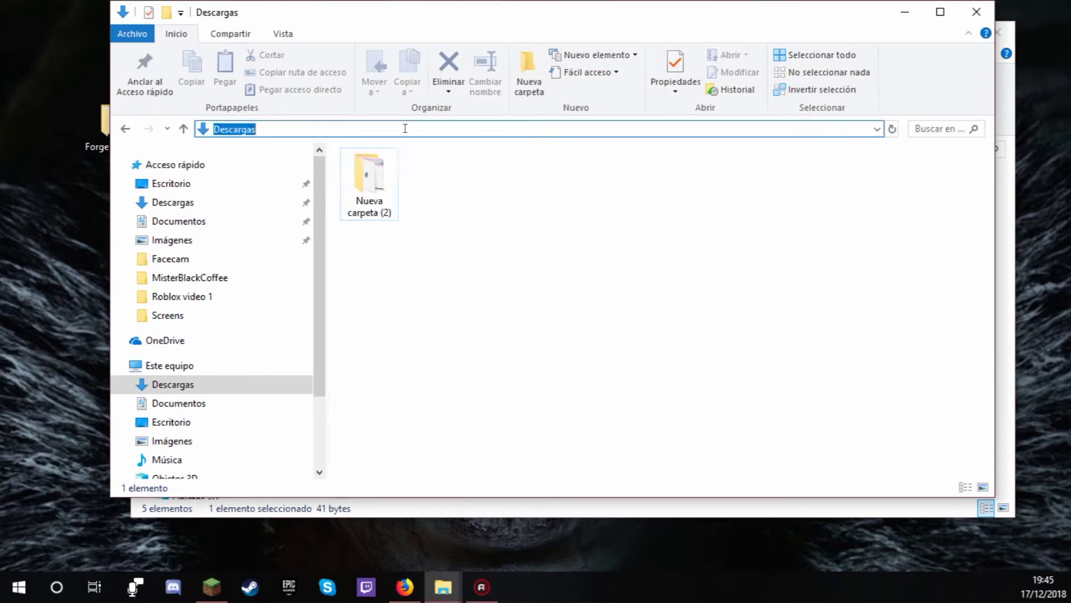
key(ctrl+v)
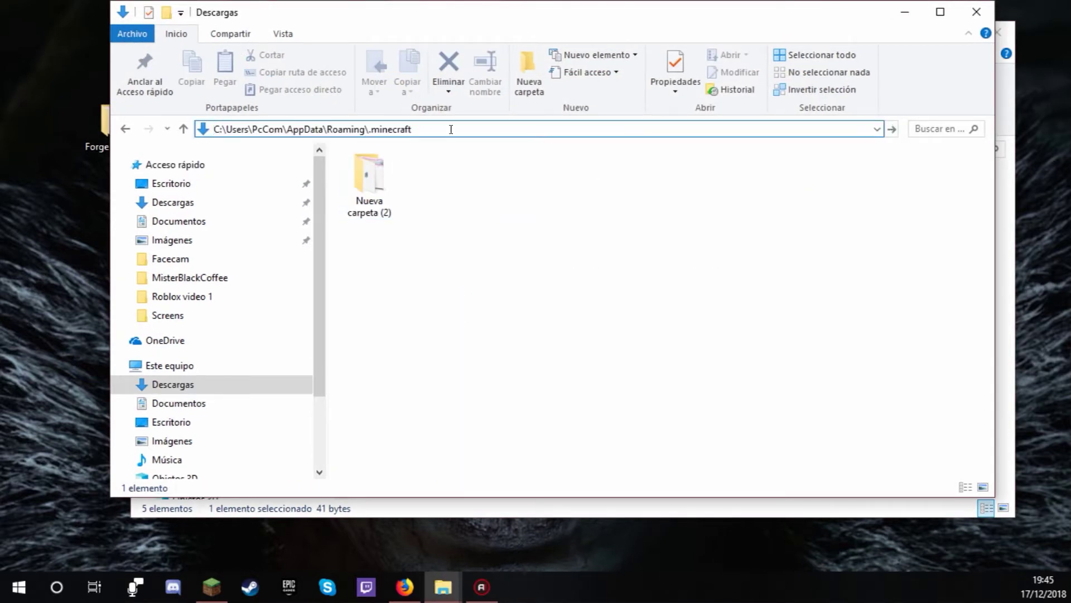
key(Return)
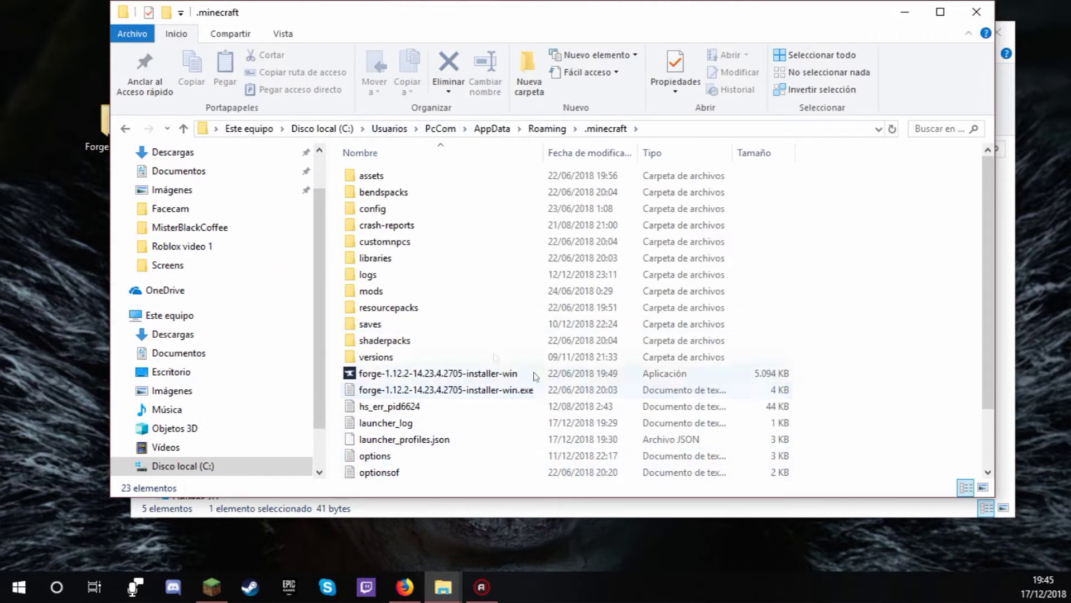
double_click(378, 295)
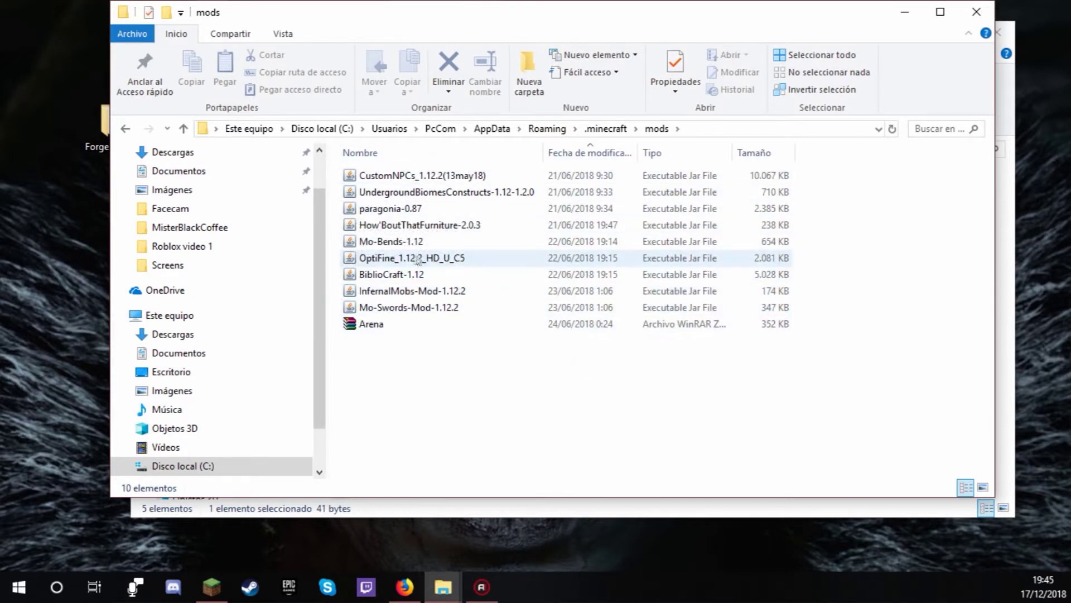
Copy all the .jar files from the Mods folder in Forge y Mods into the .minecraft mods folder
click(1008, 240)
double_click(508, 197)
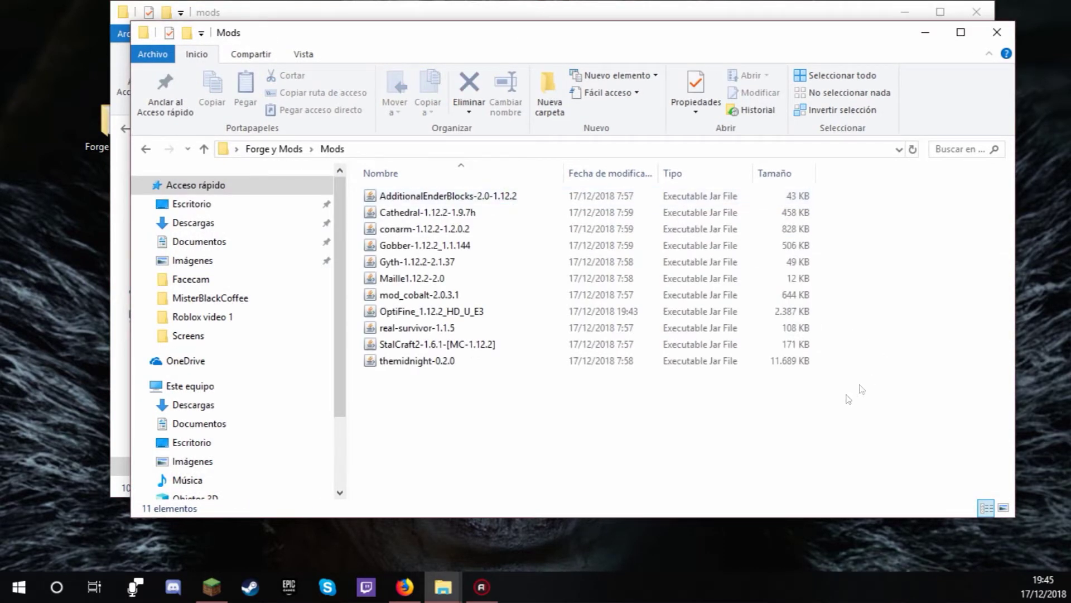
drag(658, 427, 370, 162)
key(ctrl+c)
click(708, 14)
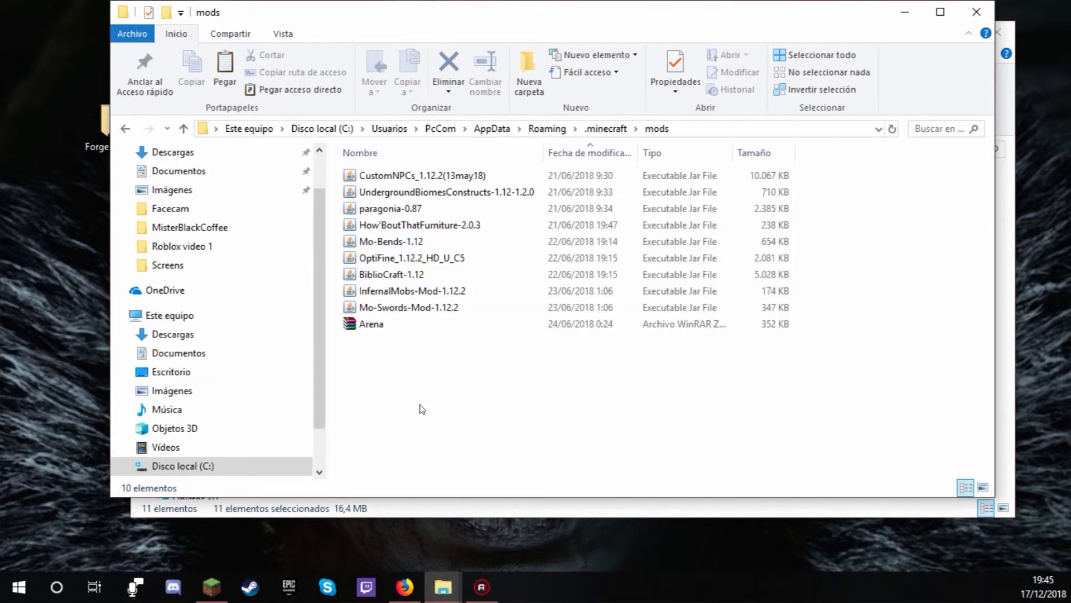
key(ctrl+v)
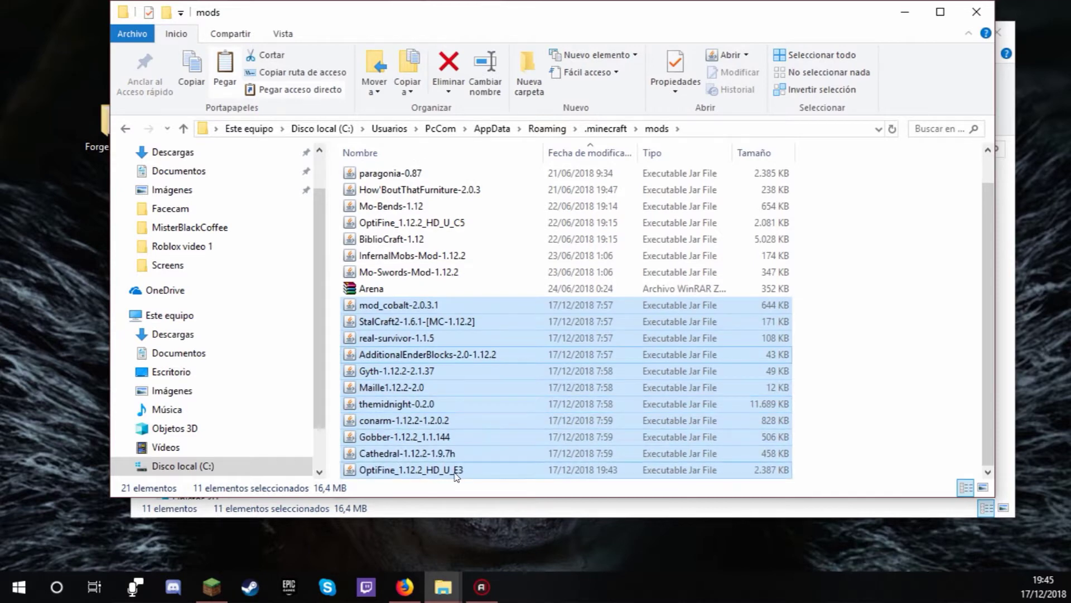
Delete the older OptiFine_1.12.2_HD_U_C5 file from the .minecraft mods folder
click(446, 224)
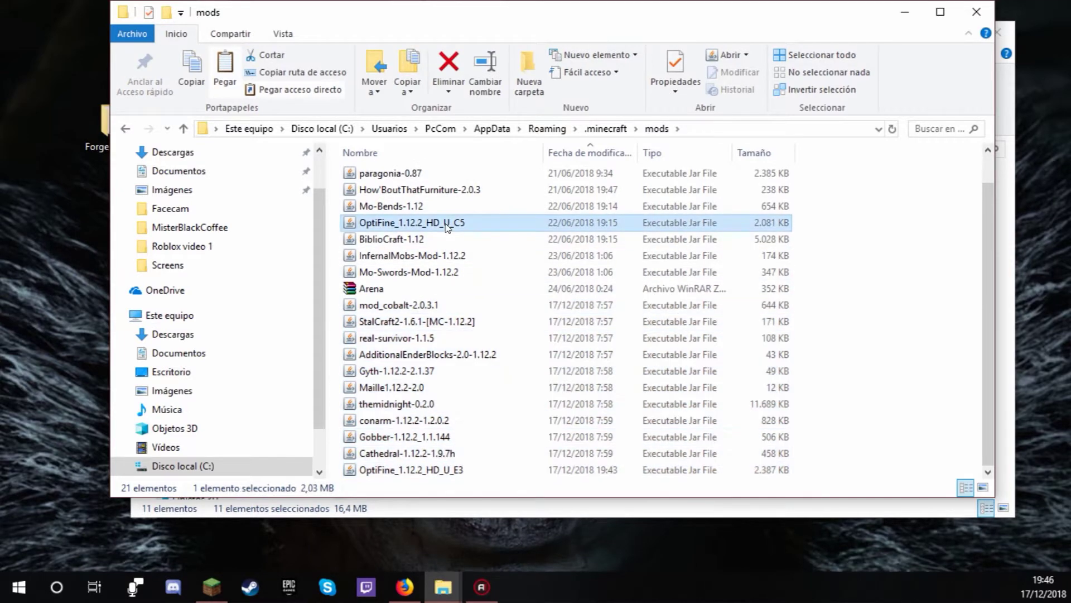
key(Delete)
scroll(431, 372, up, 1)
scroll(431, 374, down, 1)
scroll(441, 251, up, 1)
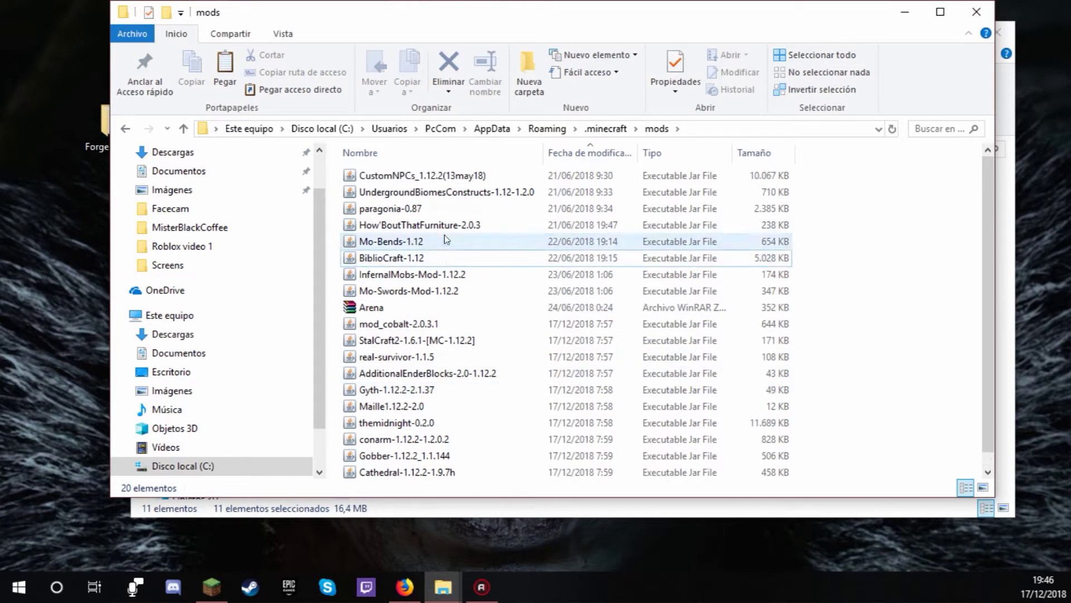
Look through the complete list of mod files in the .minecraft mods folder
click(413, 173)
scroll(441, 335, down, 1)
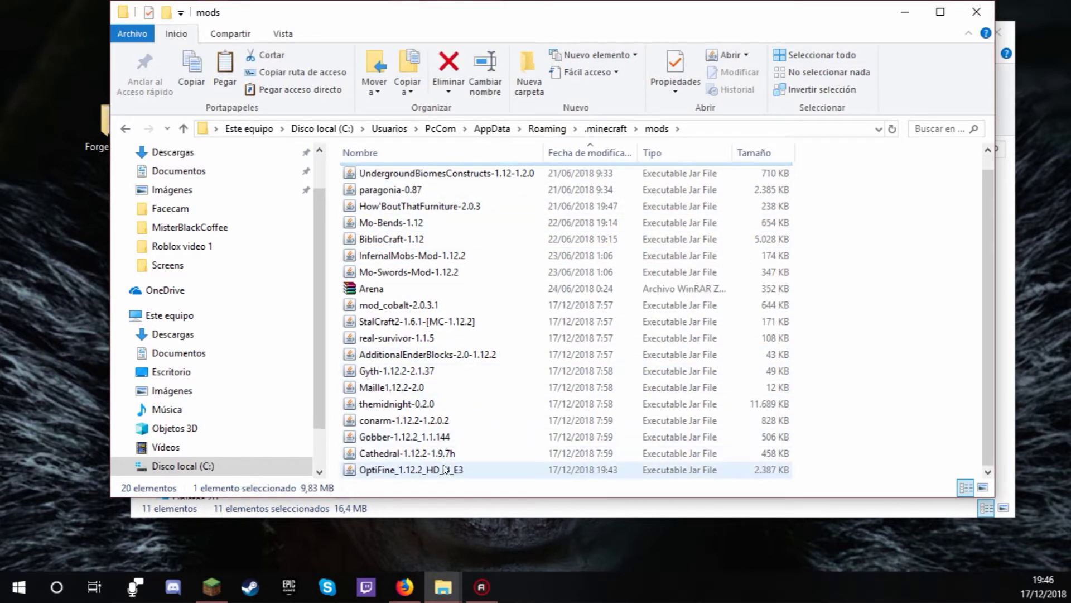
key(ctrl+a)
scroll(478, 353, up, 1)
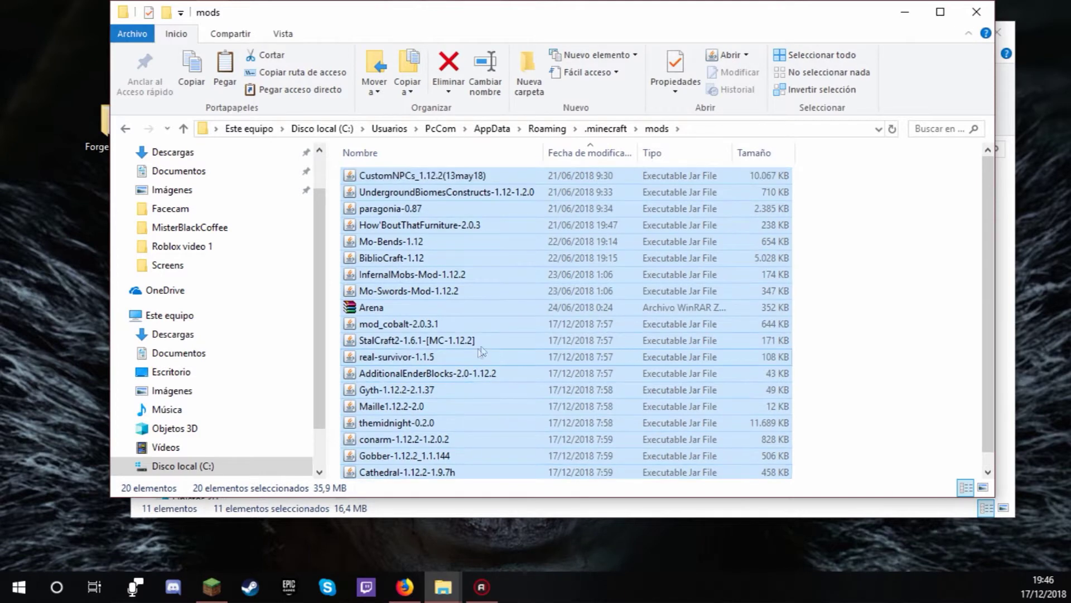
click(831, 292)
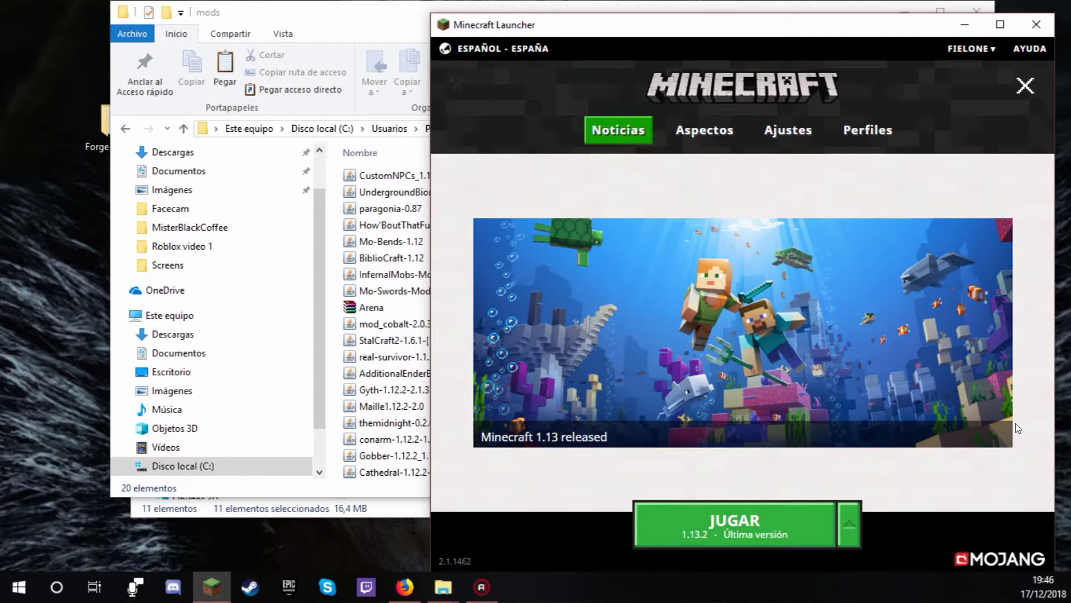
In the Minecraft Launcher, choose the forge profile with version 1.12.2-forge1.12.2-14.23.4.2705
click(851, 529)
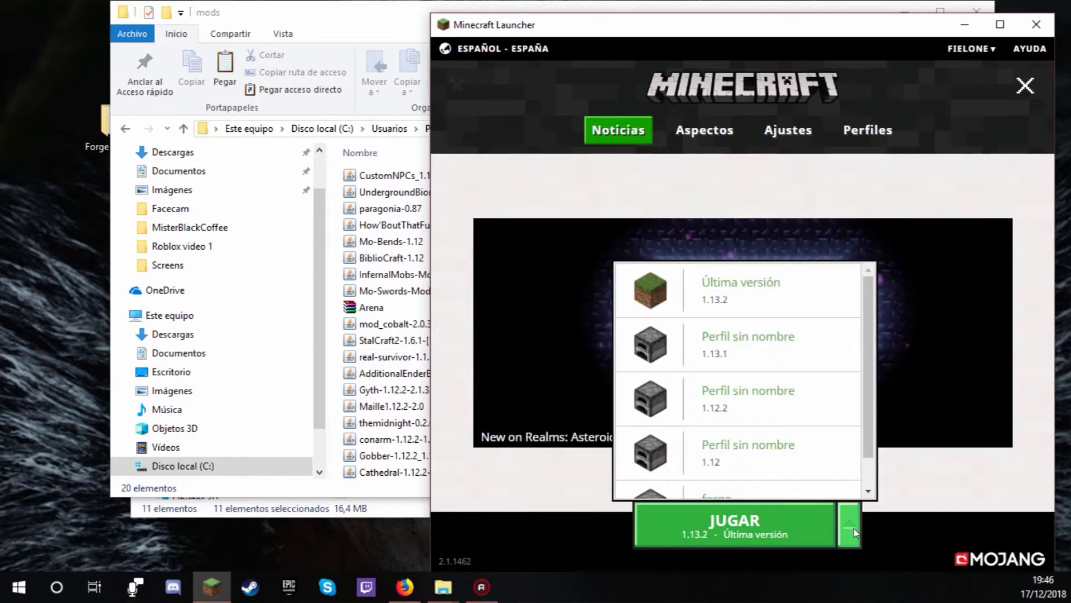
scroll(845, 444, down, 2)
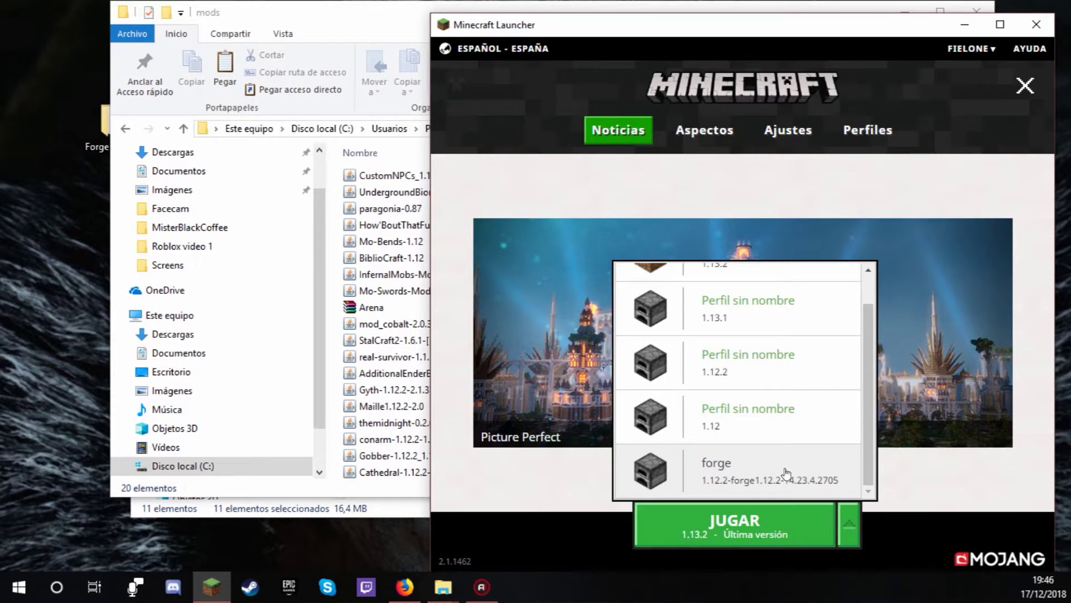
click(803, 472)
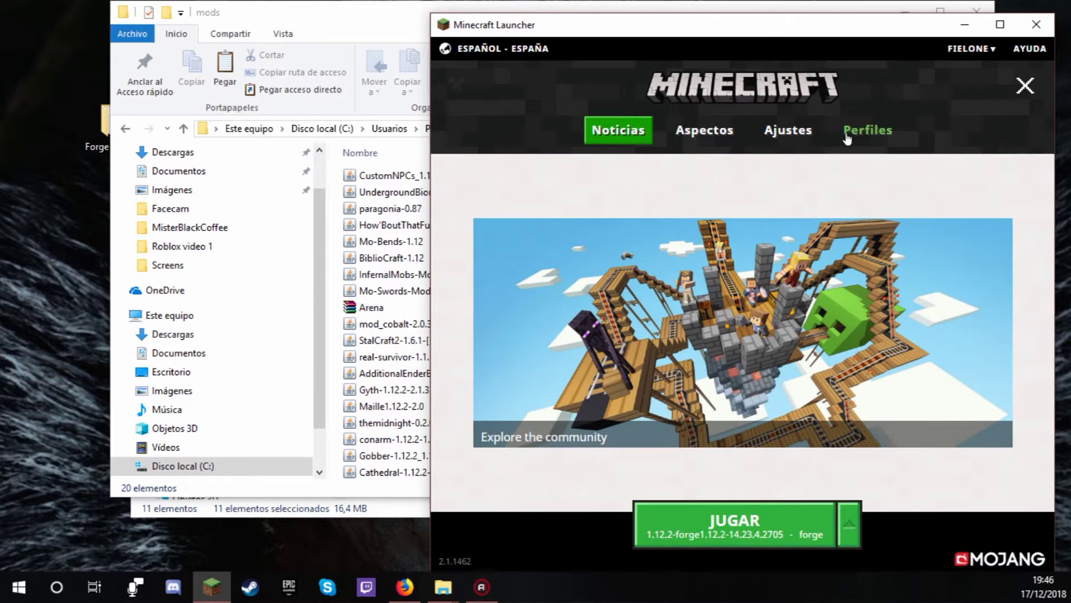
Open the forge profile's settings, examine the -Xmx memory value in its JVM arguments, and leave the profile
click(842, 137)
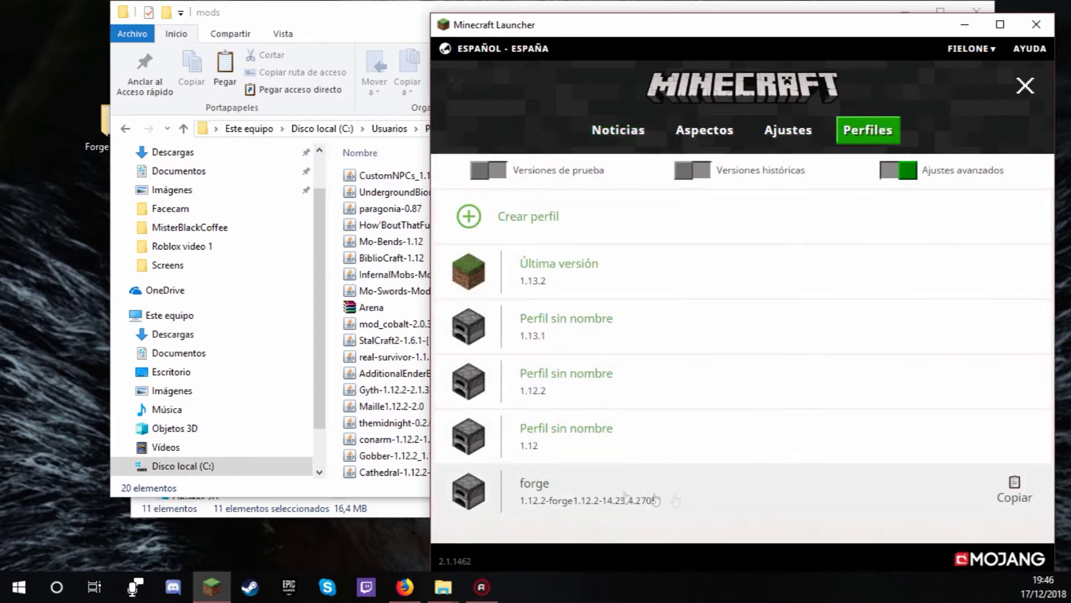
click(488, 499)
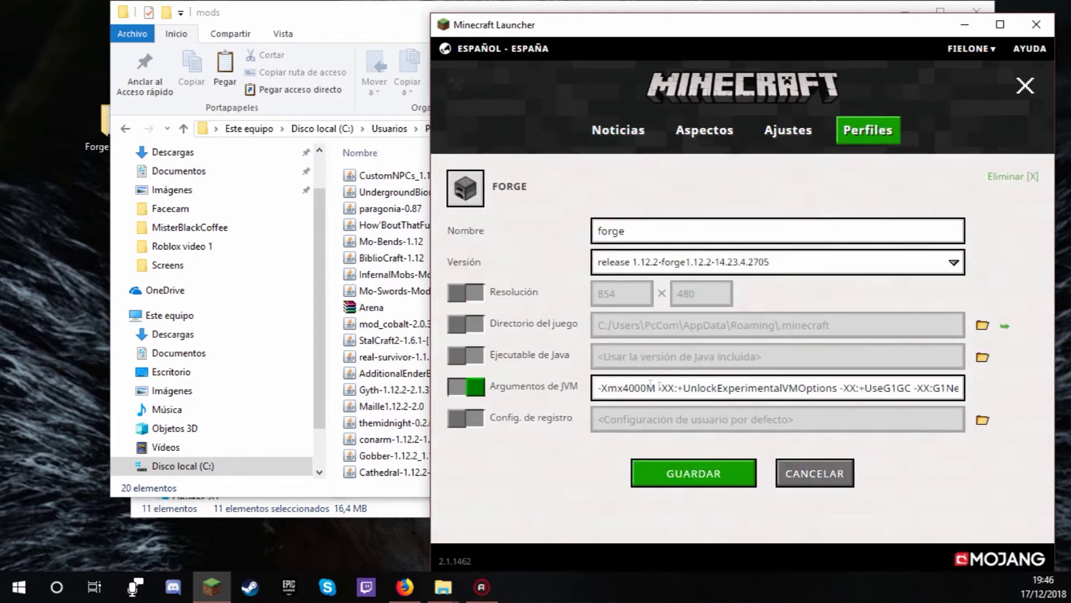
click(624, 387)
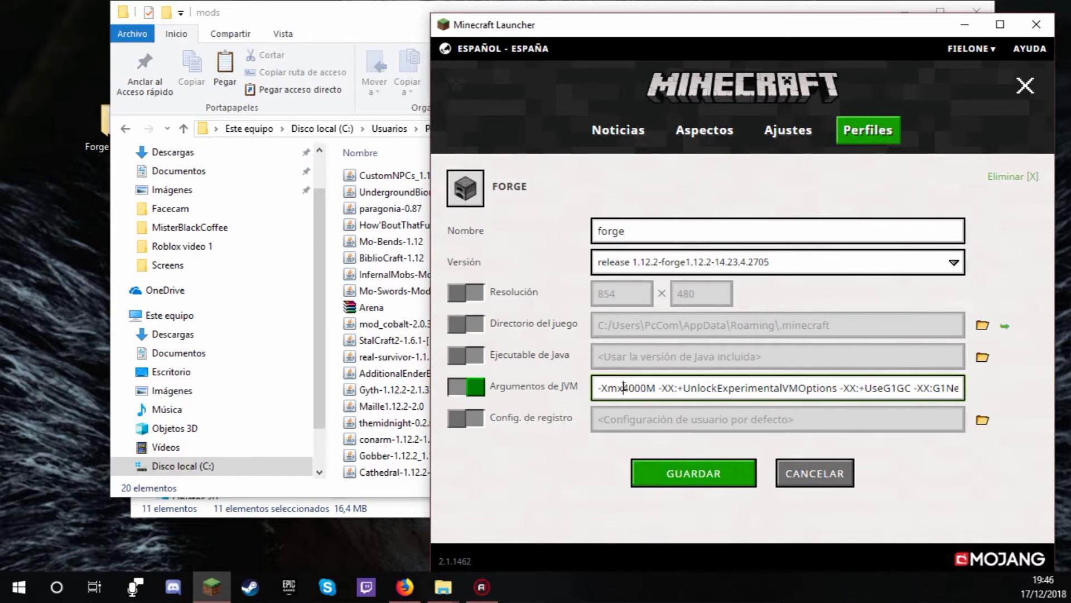
drag(623, 387, 627, 386)
click(625, 387)
drag(624, 387, 653, 382)
key(Return)
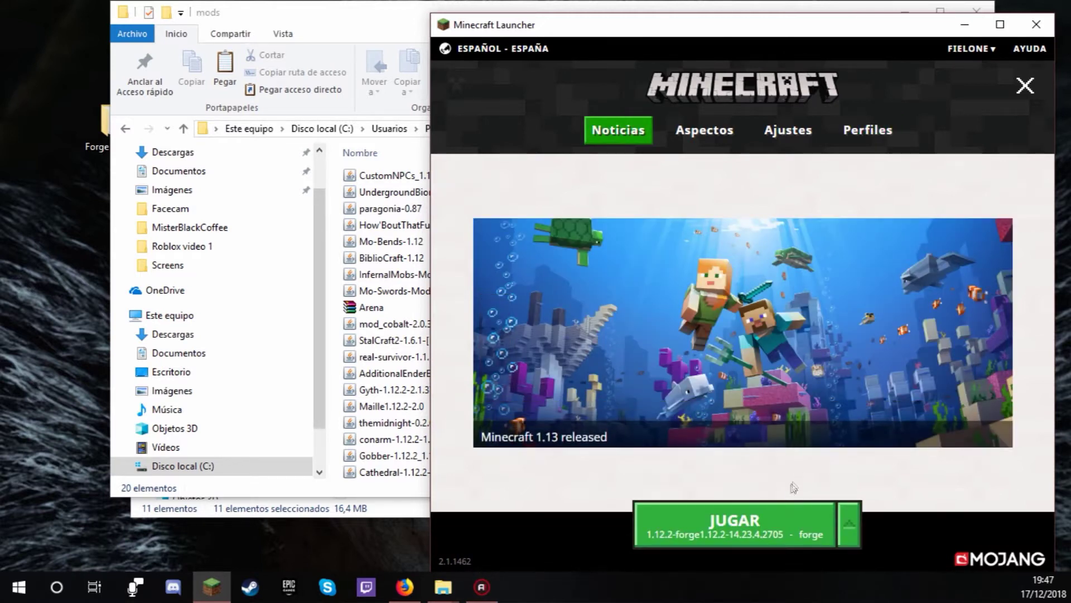
Launch Minecraft with the forge profile and create a new single-player world
click(769, 526)
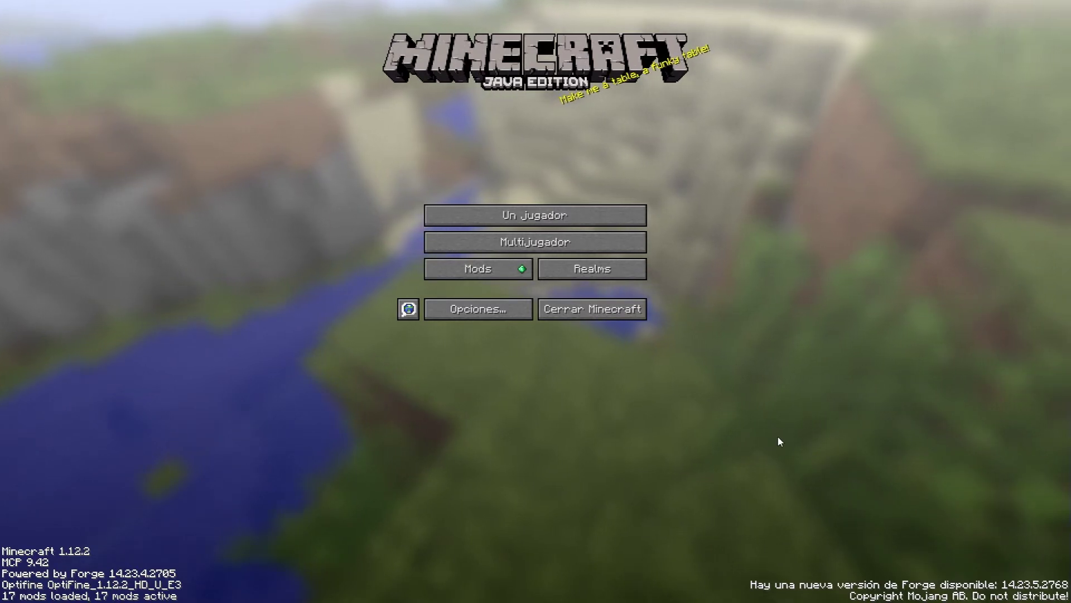
click(599, 214)
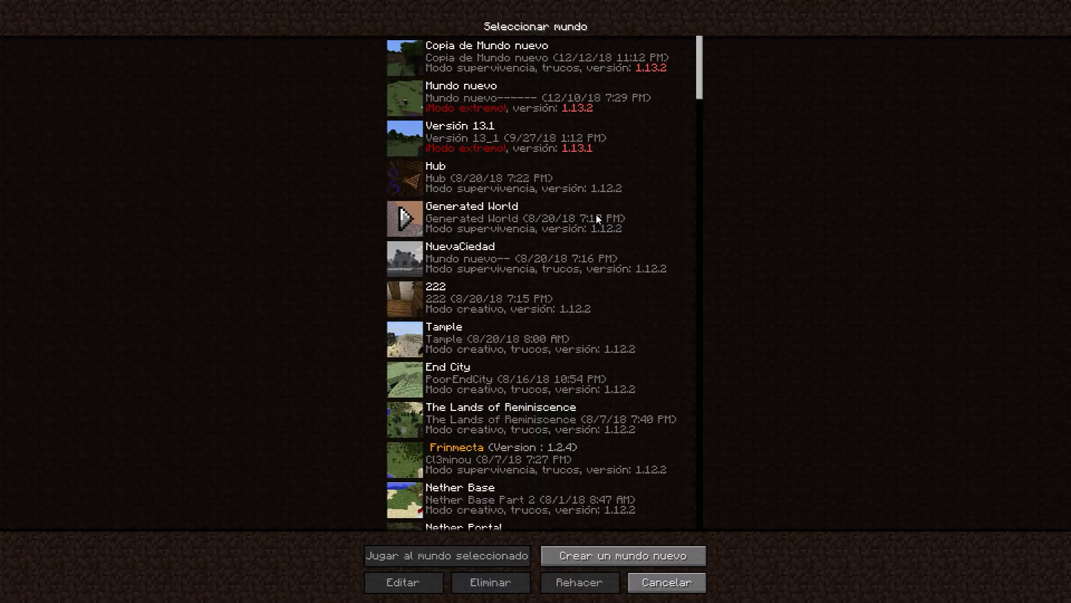
click(658, 555)
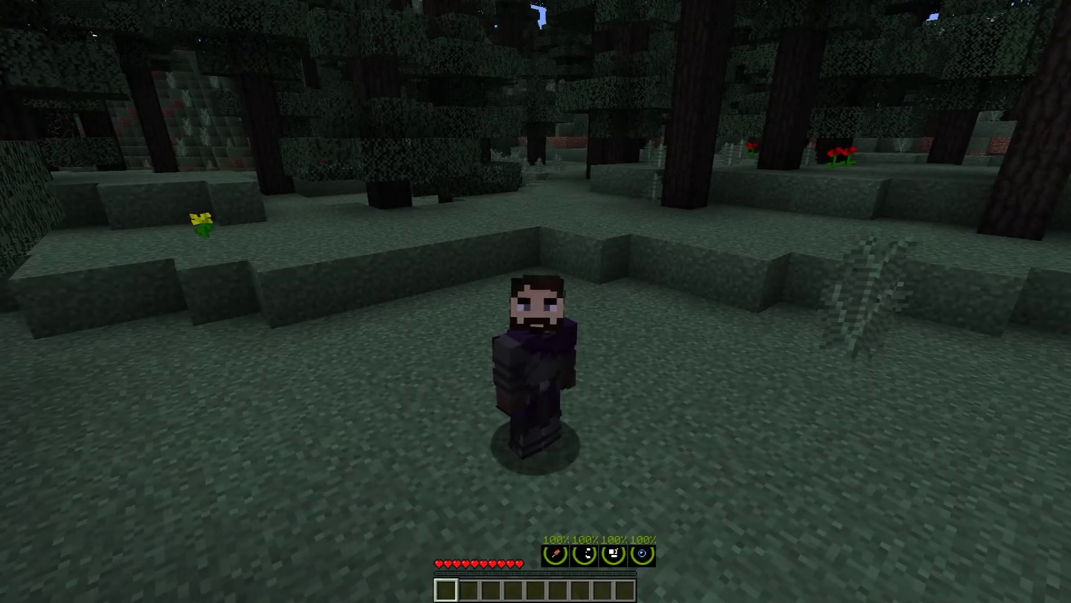
Walk the character around the forest in the new world to check the modded game
key(w)
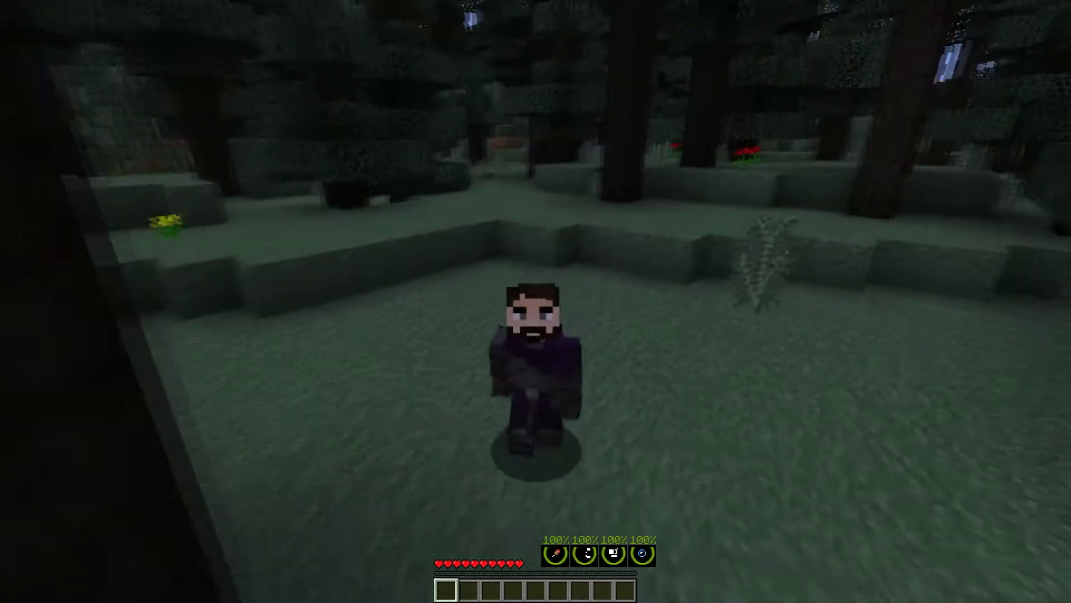
key(w)
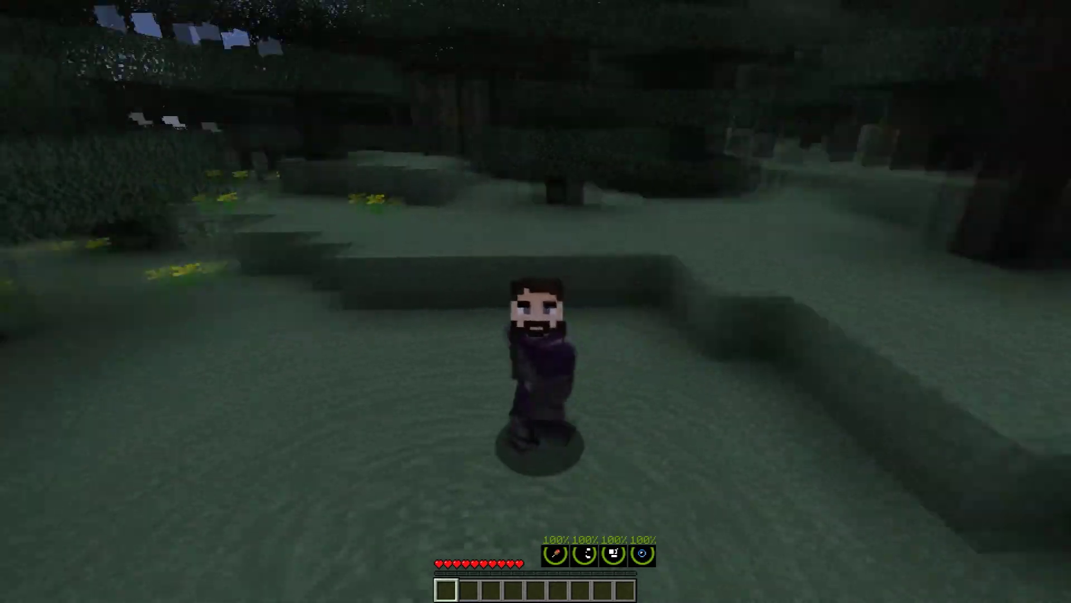
key(w)
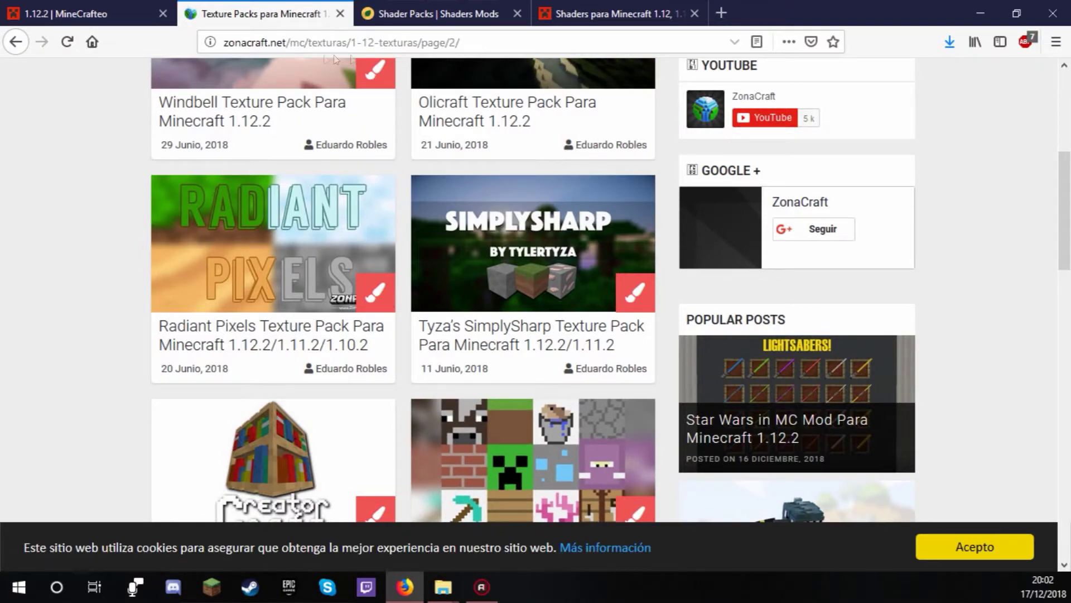
Browse ZonaCraft's 1.12 texture packs and open the download section of Tyza's SimplySharp Texture Pack
scroll(421, 268, up, 6)
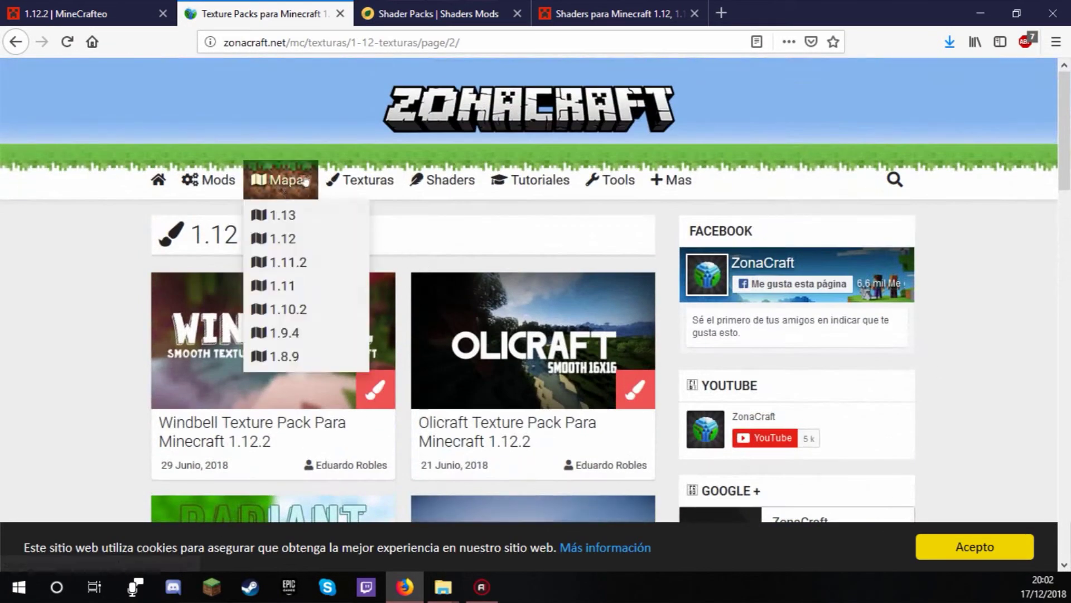
mouse_move(389, 189)
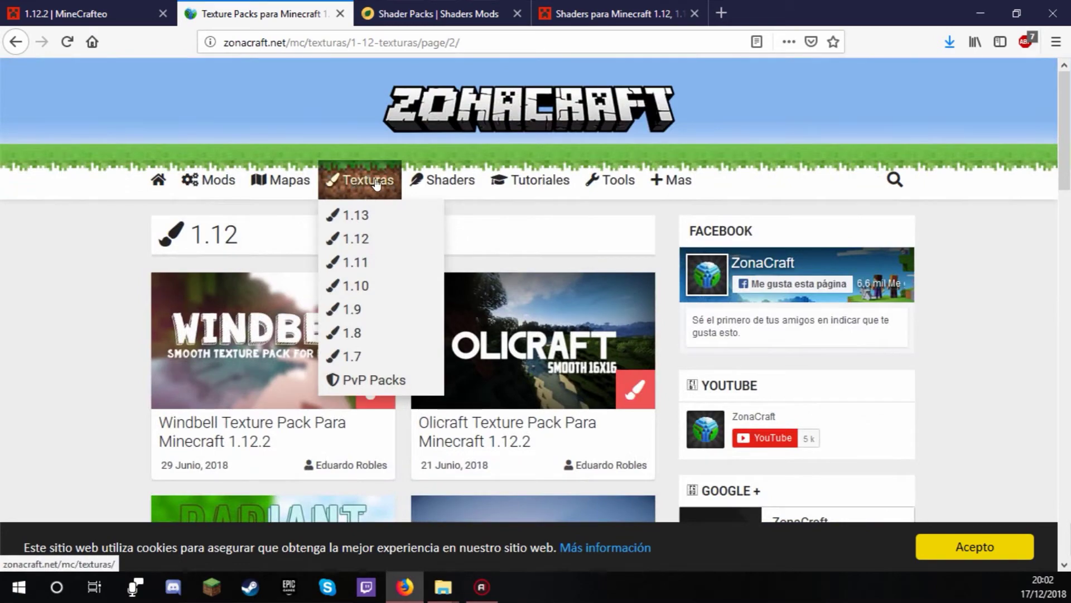
scroll(646, 233, down, 7)
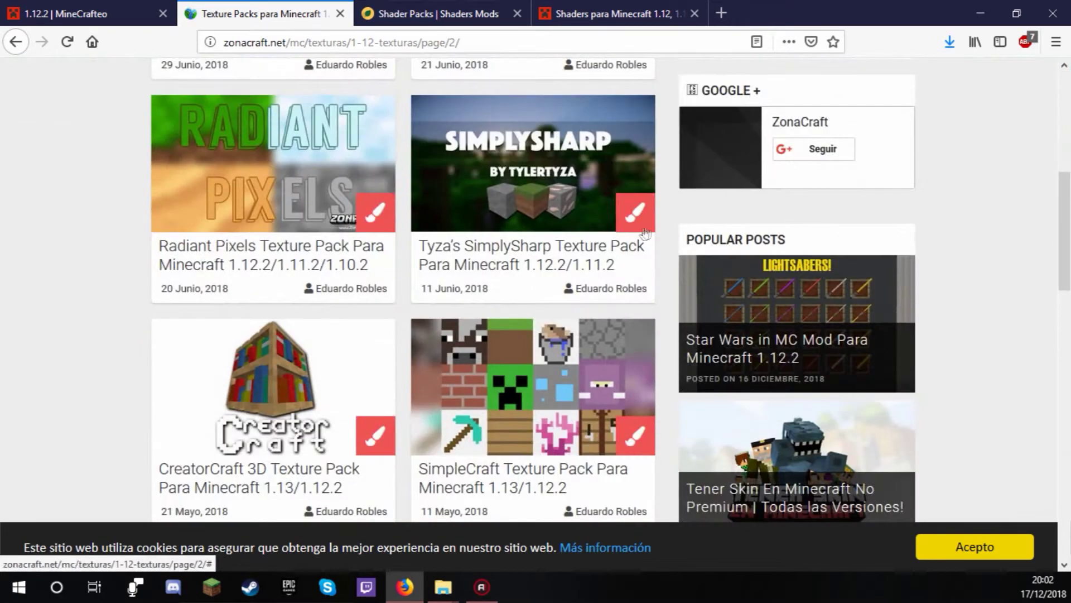
click(546, 163)
scroll(568, 296, down, 6)
scroll(573, 291, down, 8)
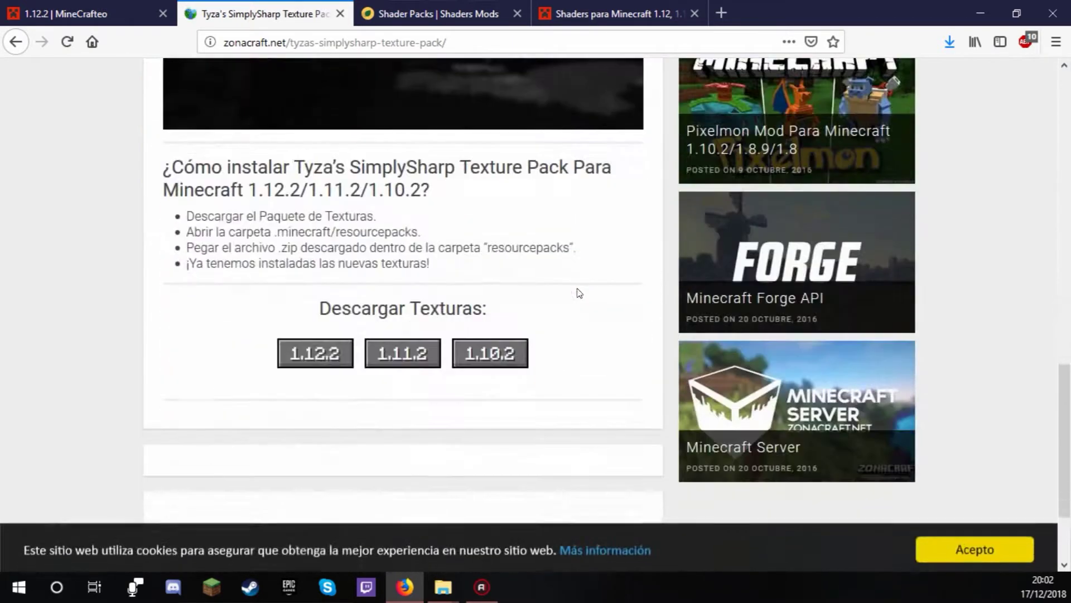
Try to download the SimplySharp texture pack for 1.12.2 and 1.11.2, closing each download page
click(305, 353)
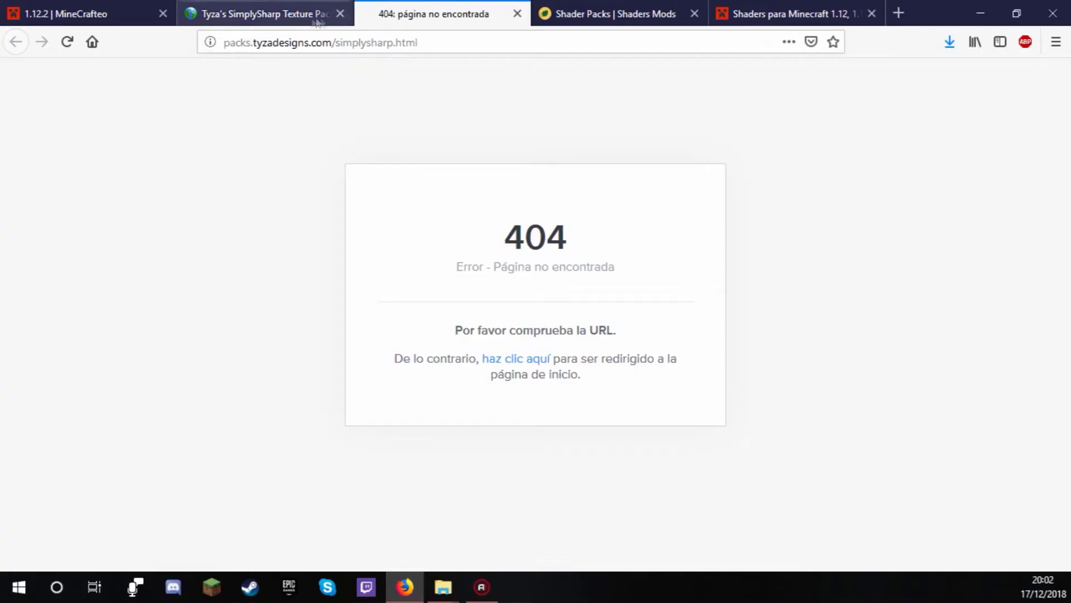
click(310, 14)
click(517, 13)
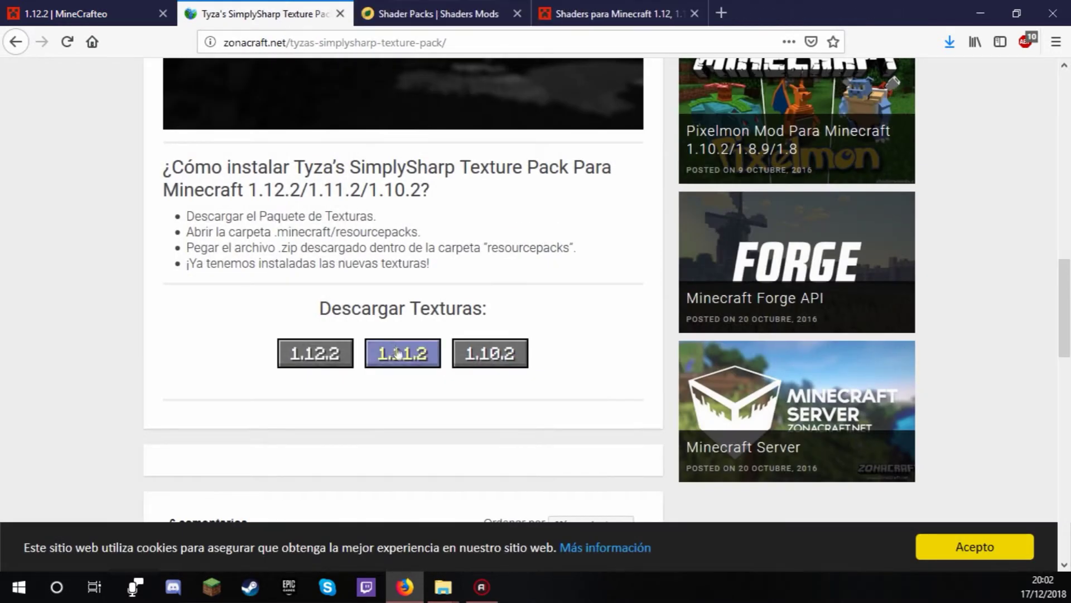
click(408, 361)
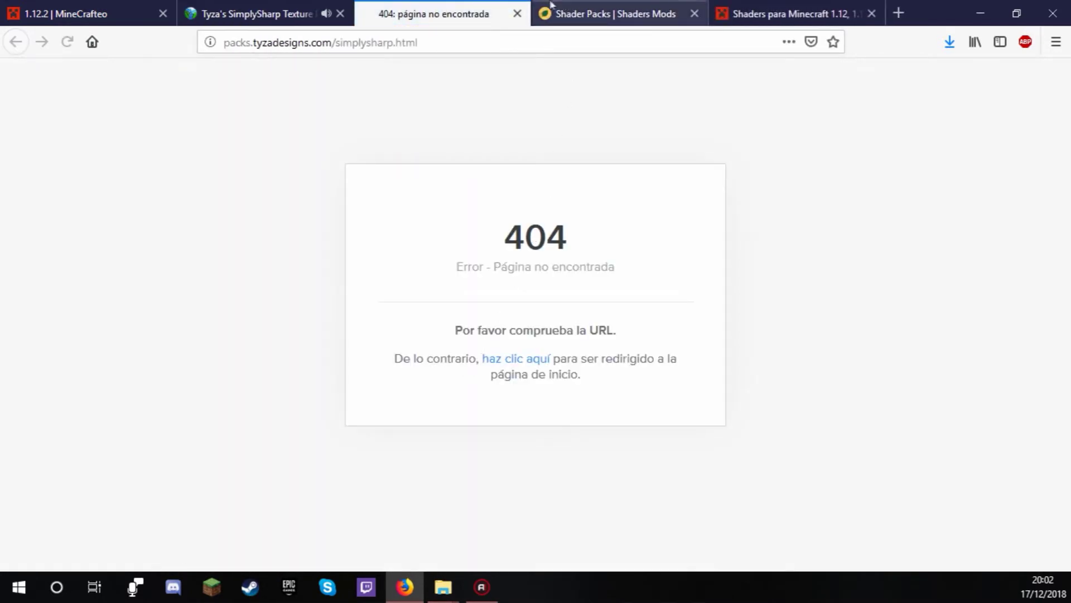
click(518, 12)
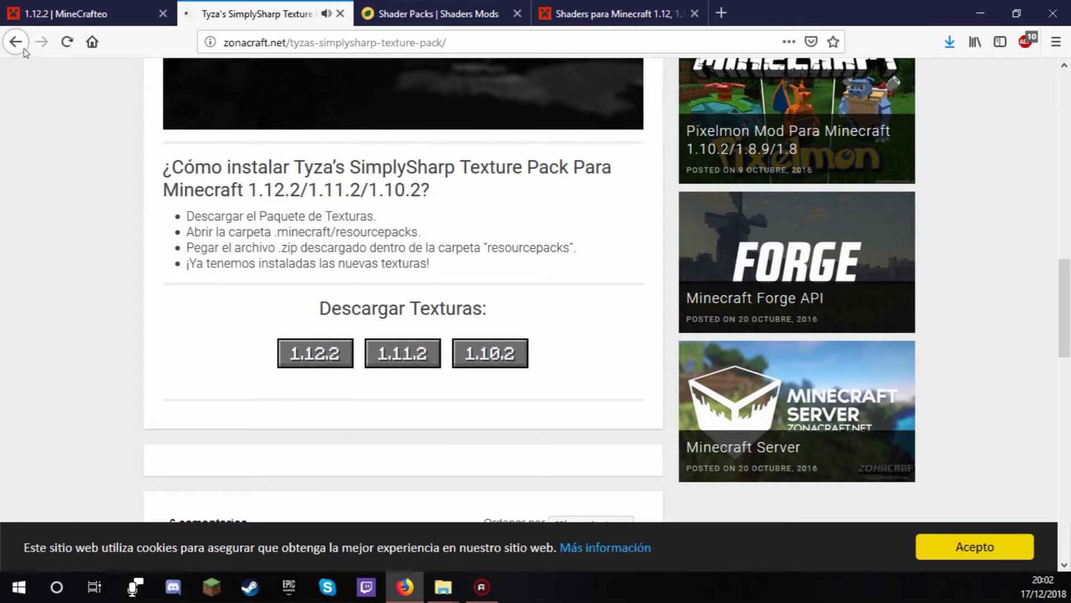
Return to the texture list, open CreatorCraft 3D Texture Pack and save the zip of its 1.12.2 version
click(16, 41)
scroll(315, 157, down, 4)
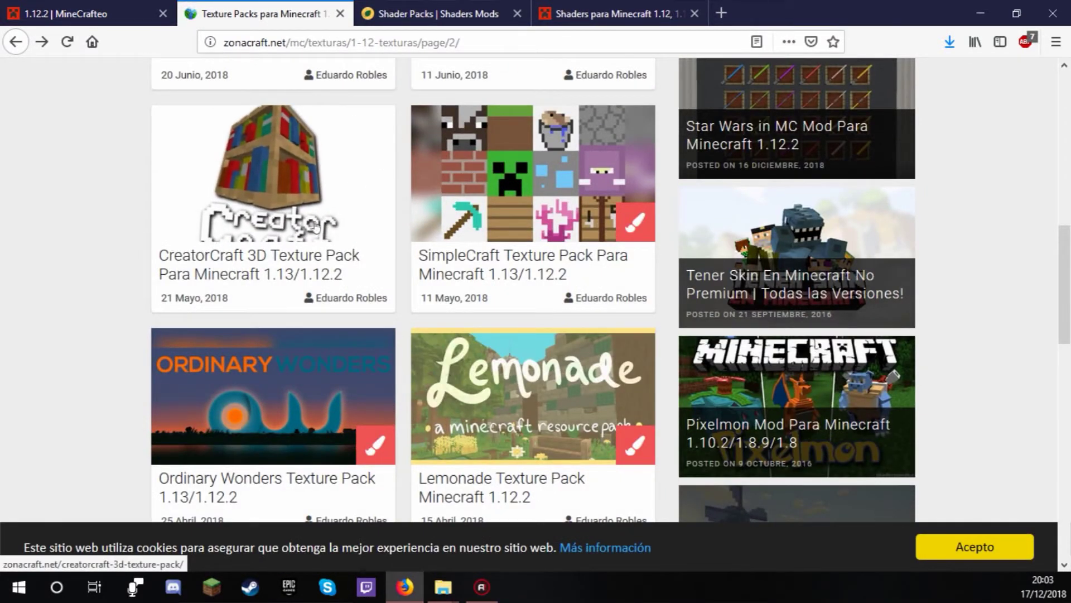
click(301, 172)
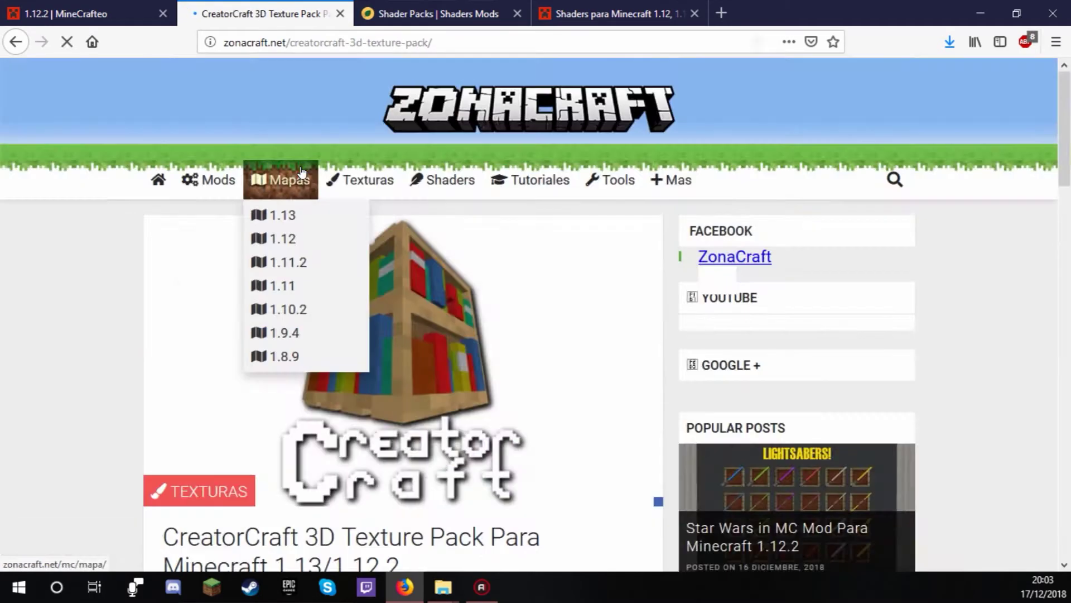
scroll(302, 172, down, 10)
scroll(540, 362, down, 10)
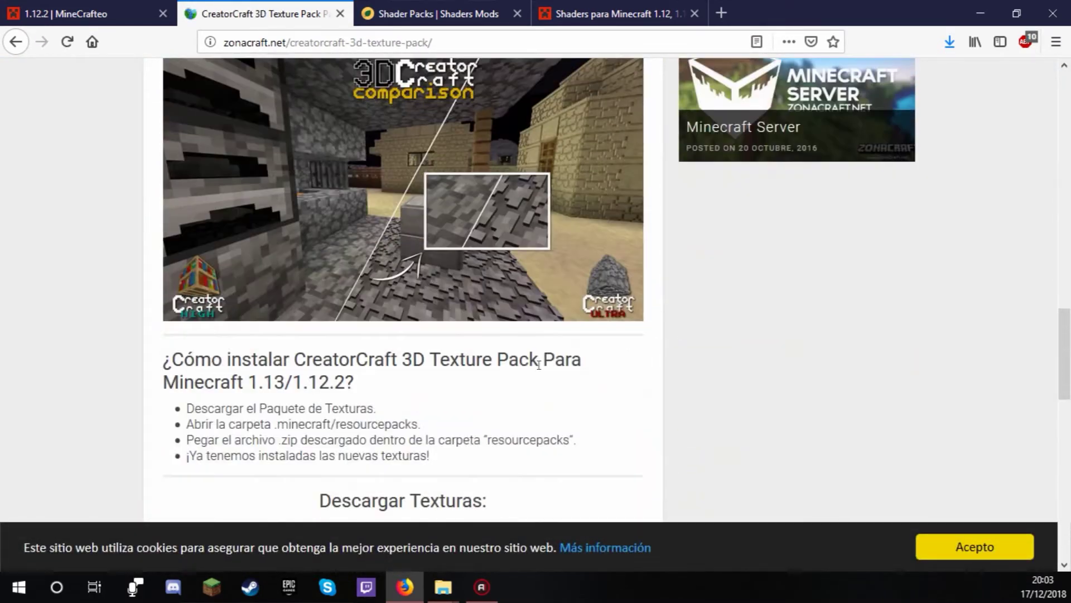
scroll(534, 223, down, 4)
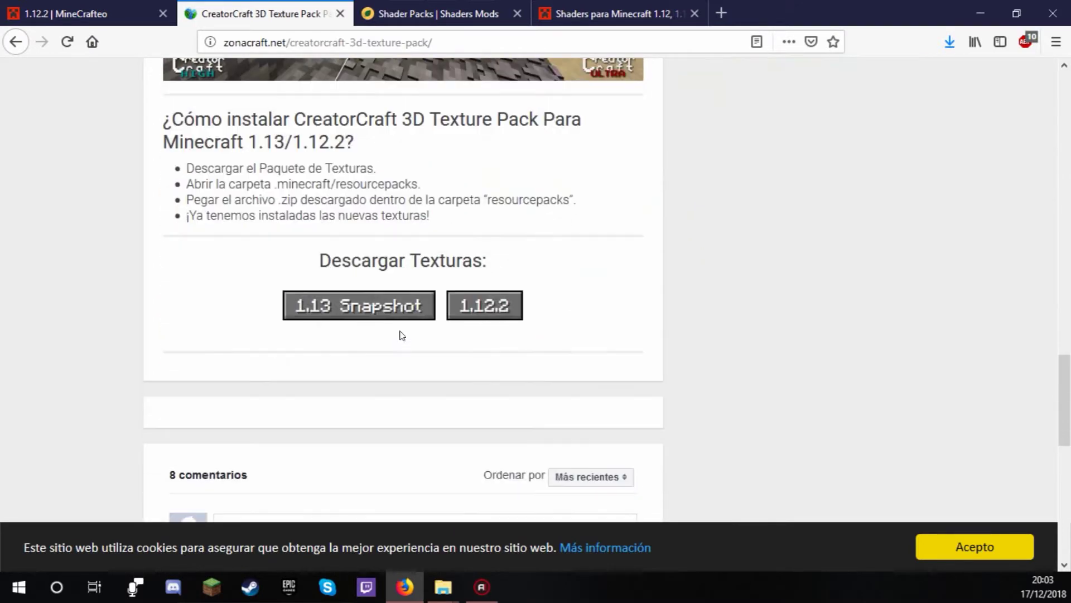
click(488, 311)
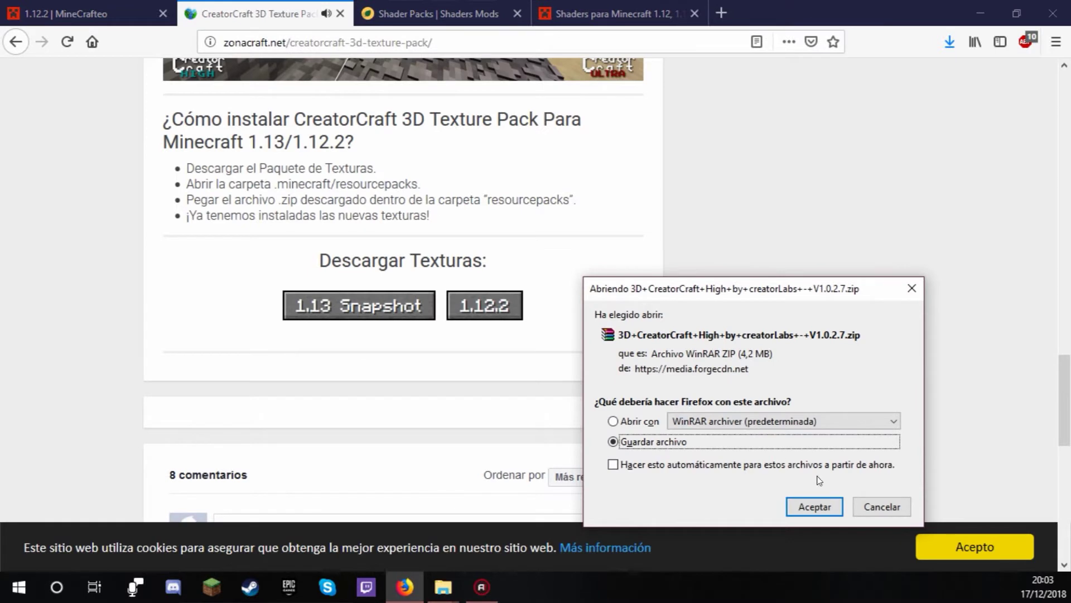
click(824, 511)
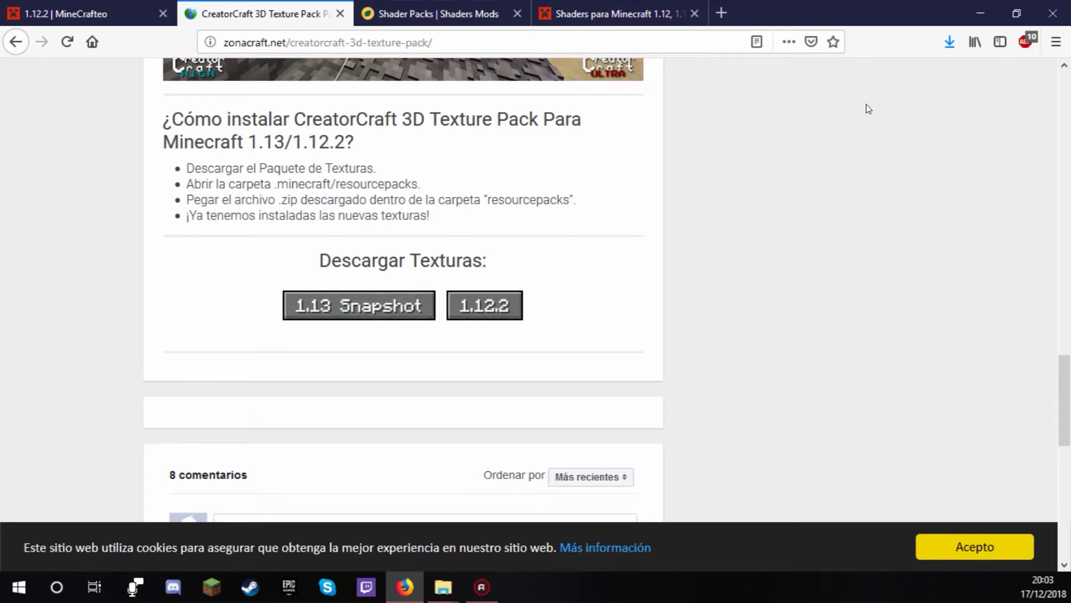
In File Explorer, move the 3D CreatorCraft High zip from Descargas to the Forge y Mods folder and close the Descargas window
click(981, 8)
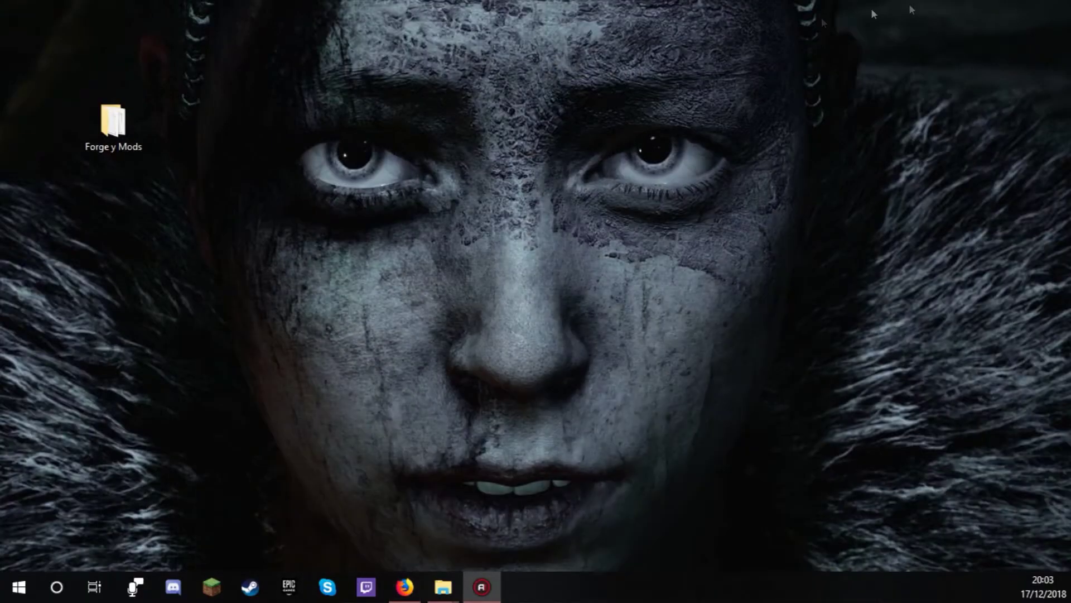
double_click(116, 117)
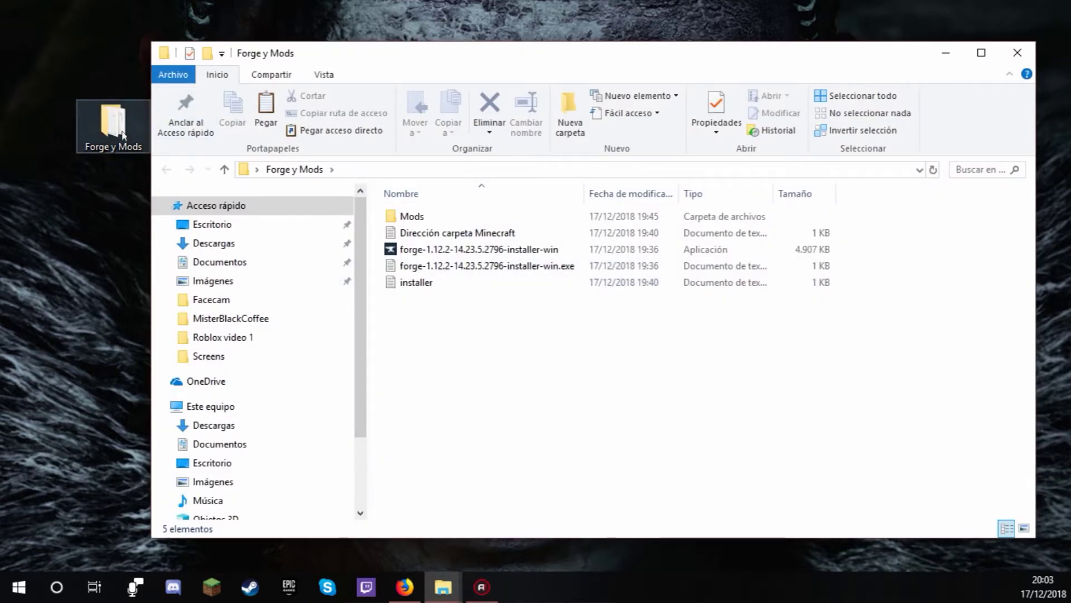
click(260, 430)
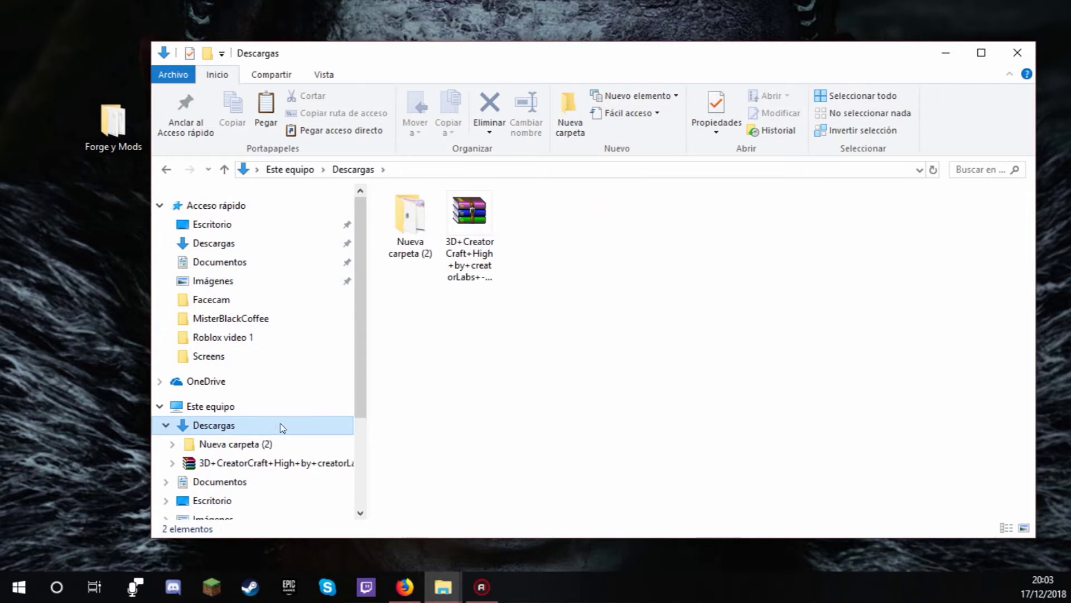
double_click(244, 431)
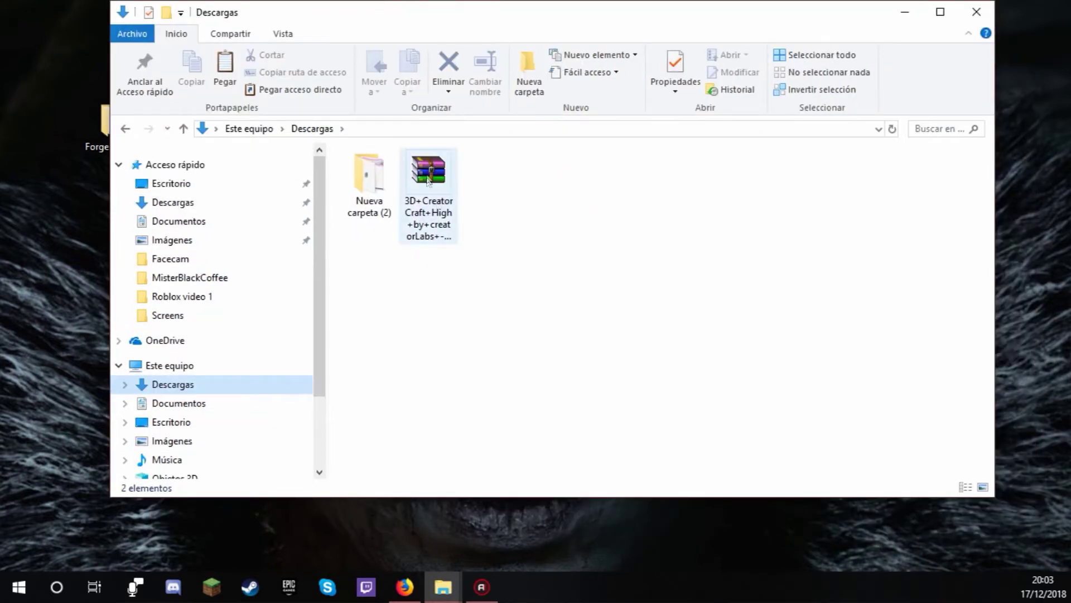
click(435, 178)
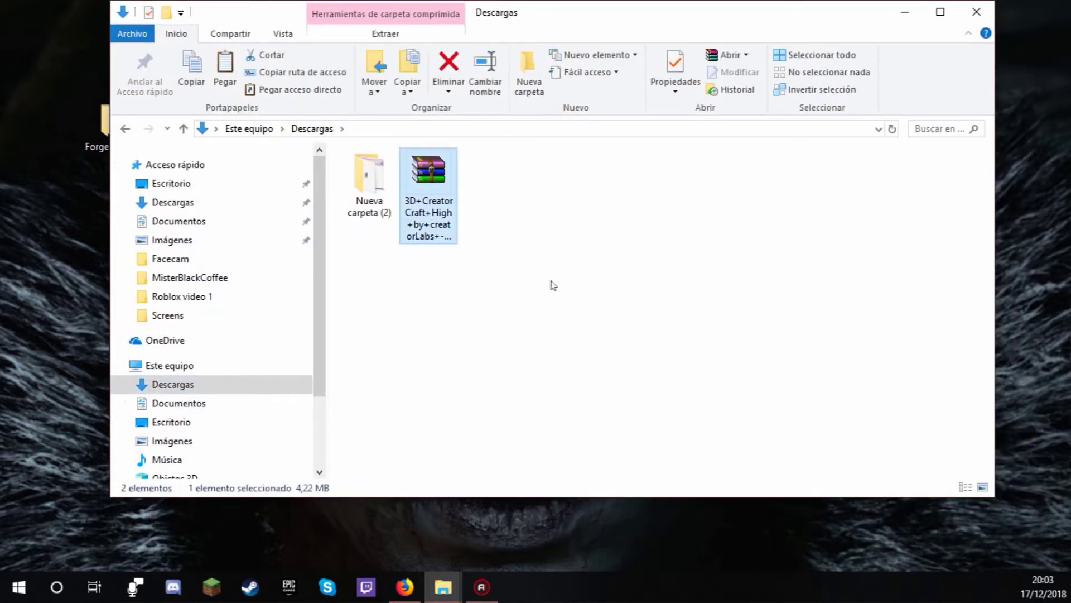
double_click(102, 120)
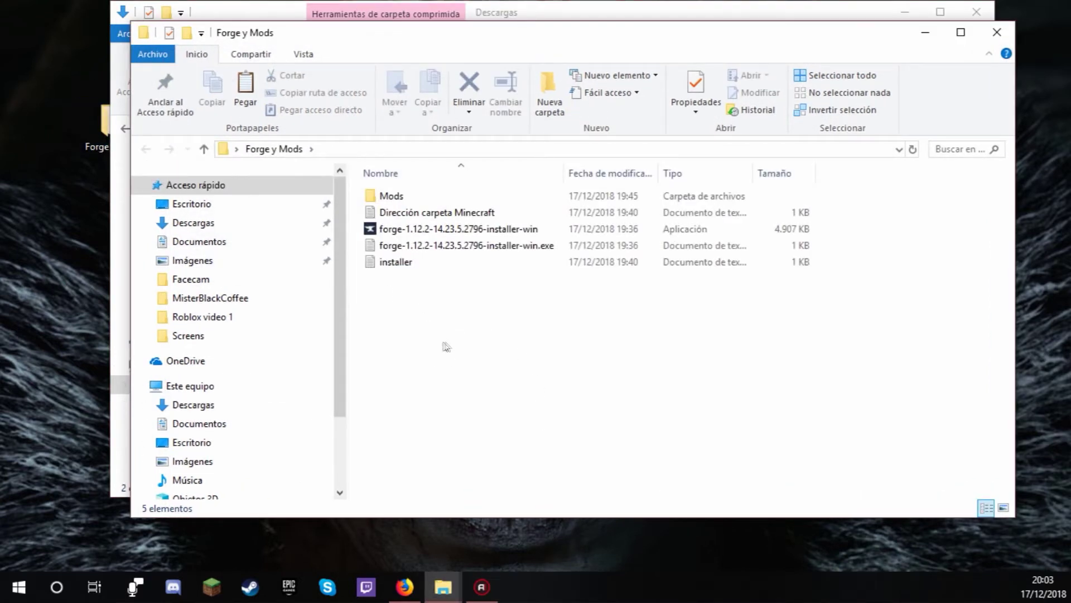
drag(431, 347, 653, 351)
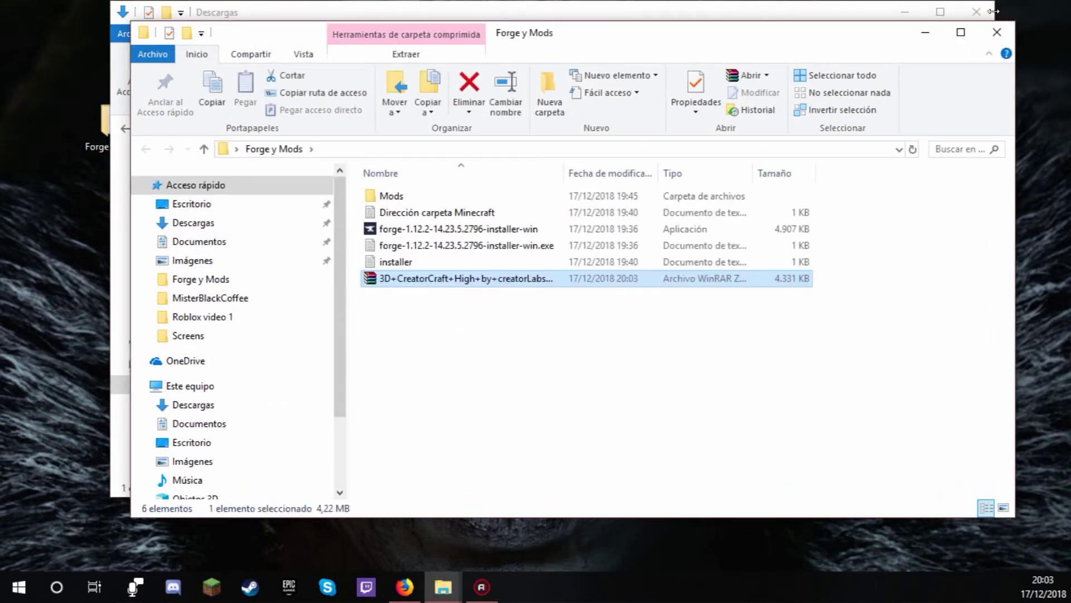
click(977, 12)
Copy the 3D CreatorCraft High zip from Forge y Mods into the resourcepacks folder of .minecraft, and put the folder windows away
drag(772, 43, 674, 45)
click(485, 341)
drag(390, 352, 331, 288)
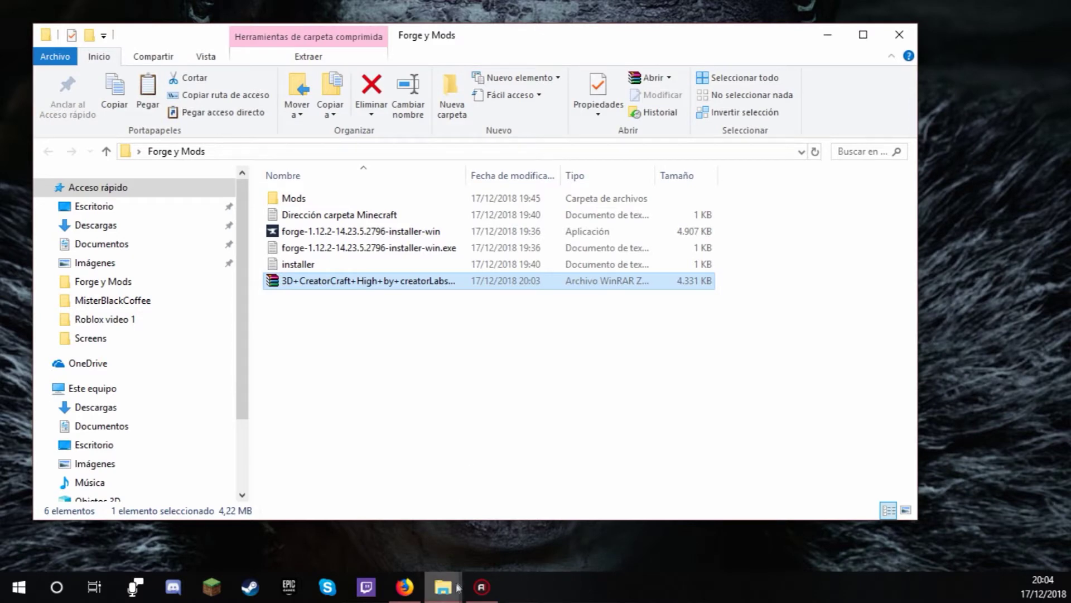
mouse_move(456, 587)
click(544, 514)
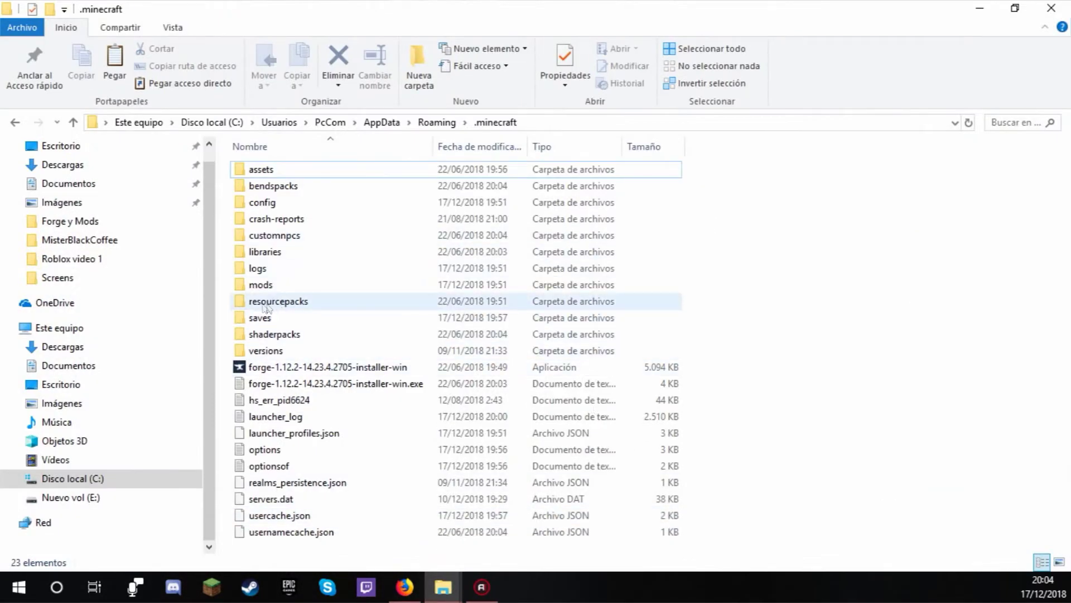
double_click(279, 302)
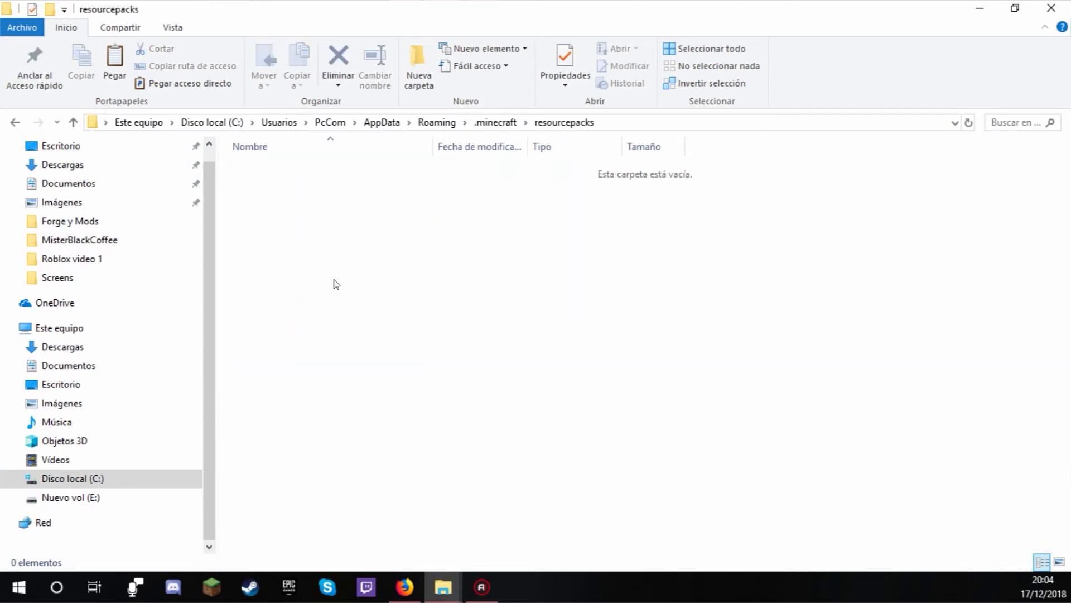
key(ctrl+v)
click(491, 302)
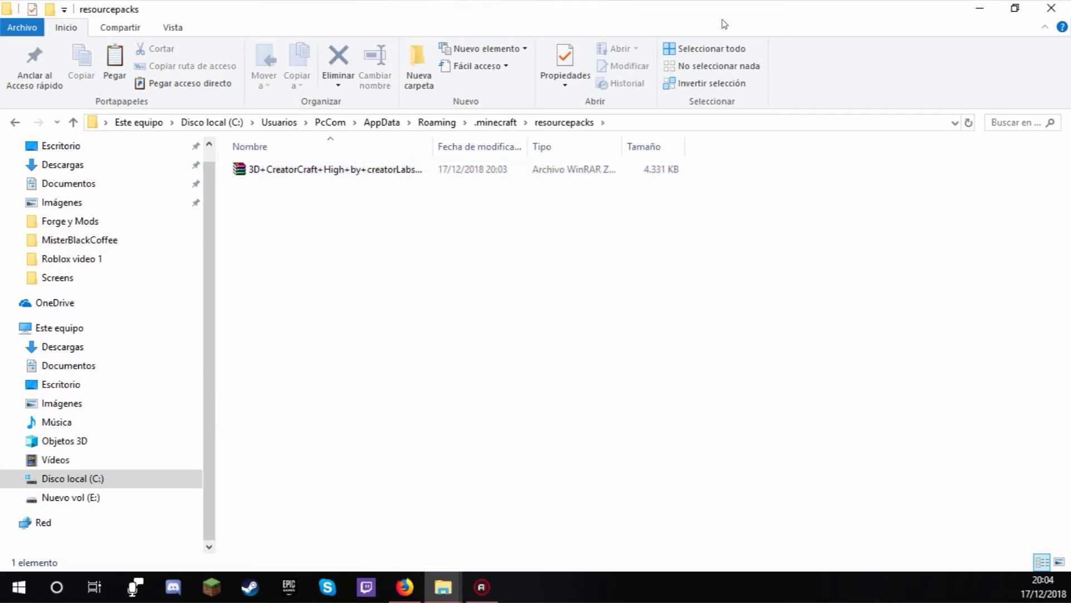
click(496, 122)
click(980, 8)
click(829, 36)
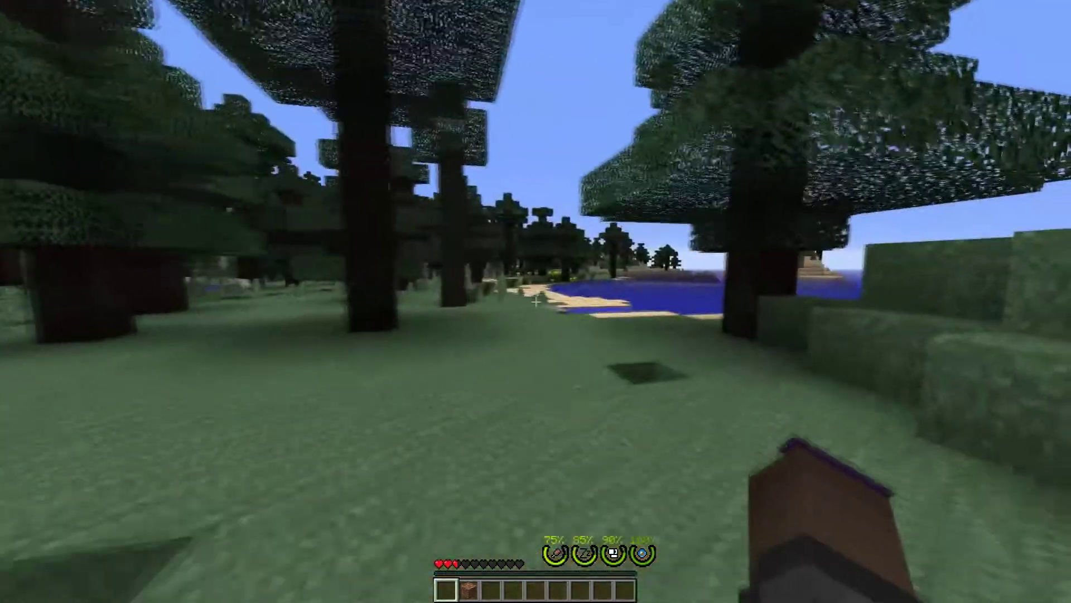
In Minecraft, activate the 3D CreatorCraft High resource pack from the game options and return to the world
key(Escape)
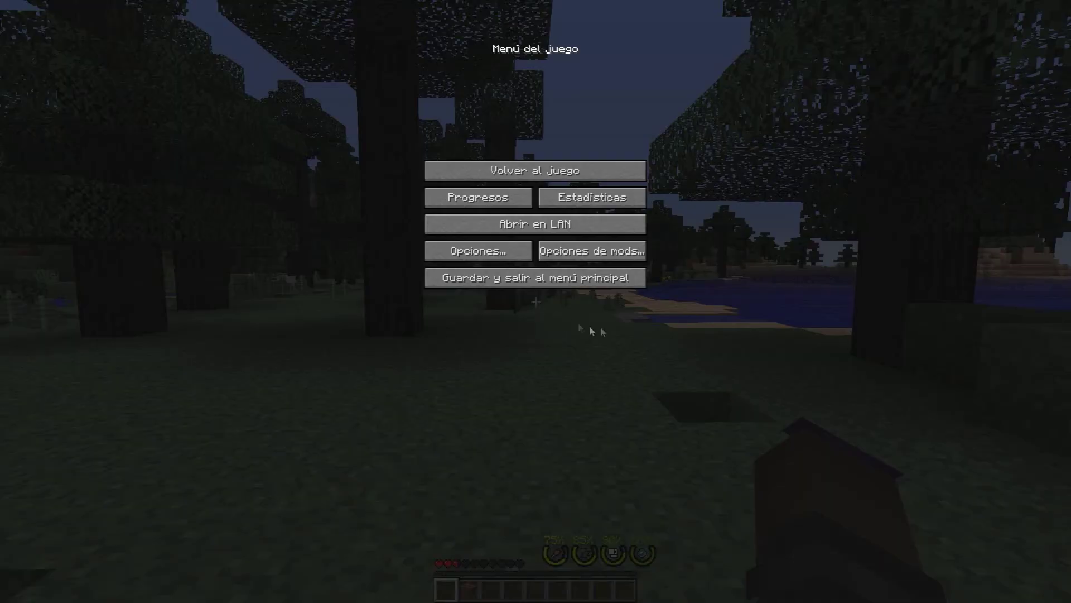
click(484, 252)
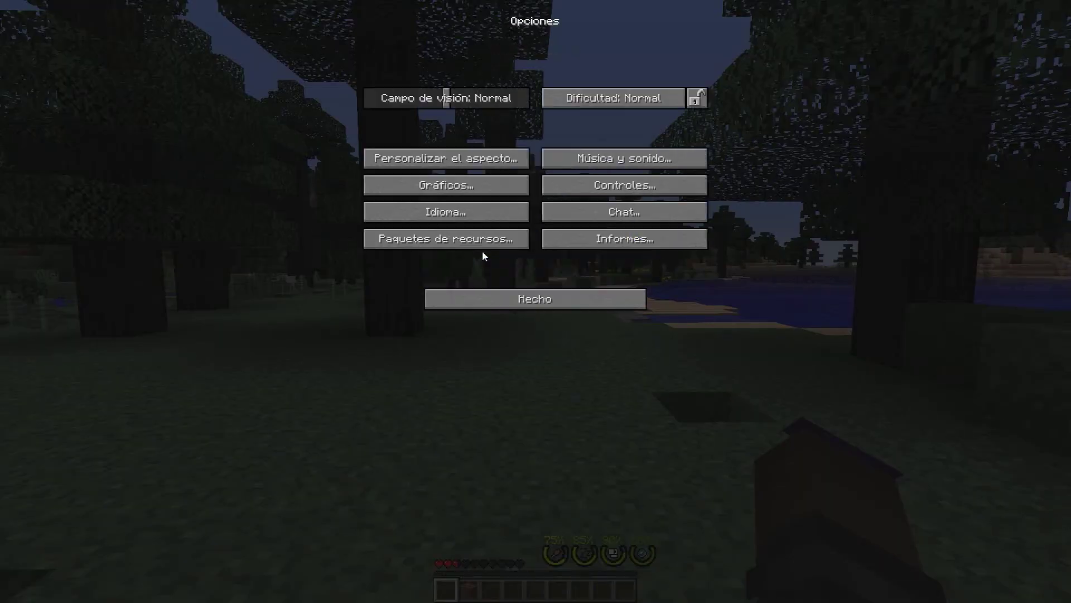
click(438, 245)
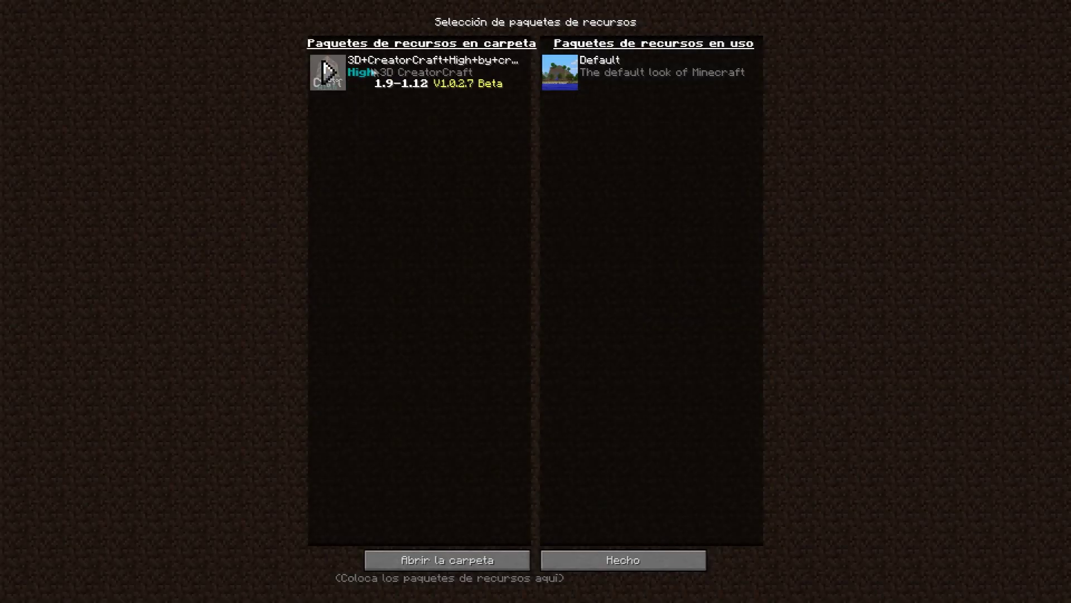
click(334, 79)
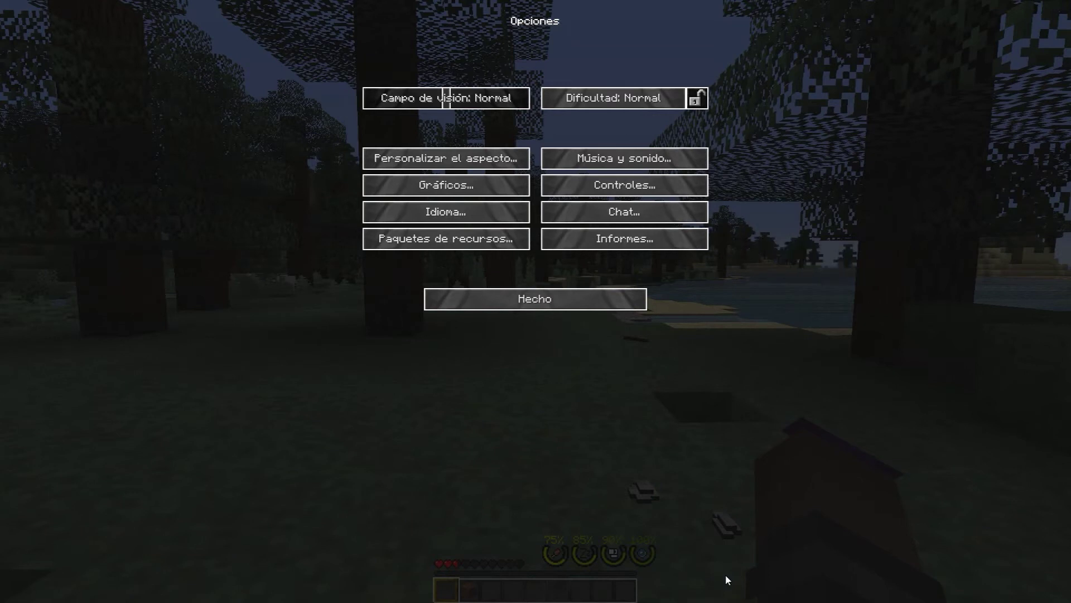
click(564, 297)
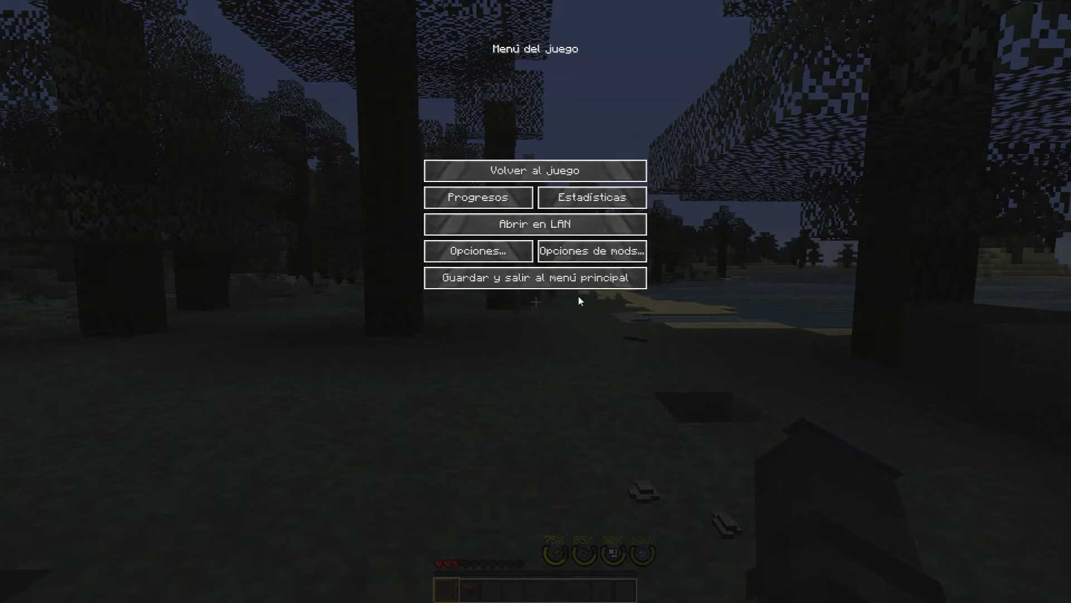
click(578, 171)
Walk the character around the world to examine the terrain with the CreatorCraft textures
key(w)
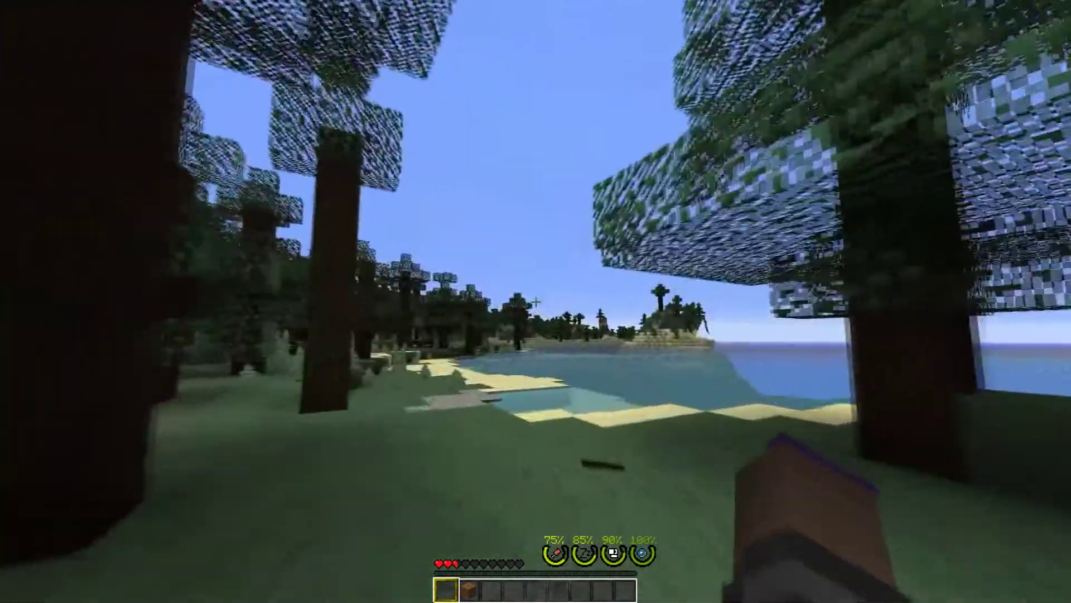
key(w)
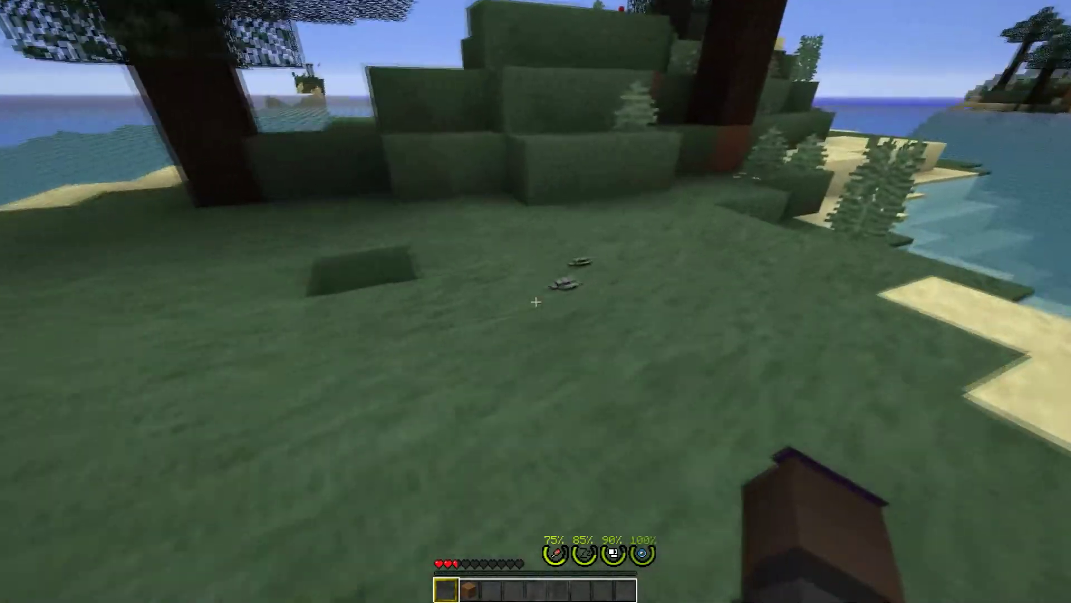
key(w)
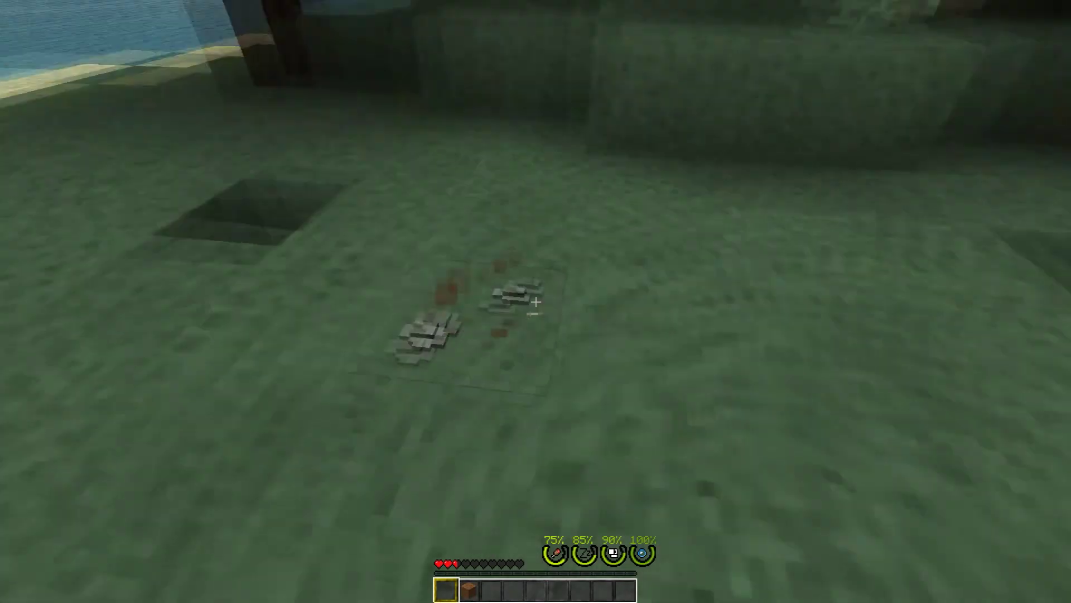
key(w)
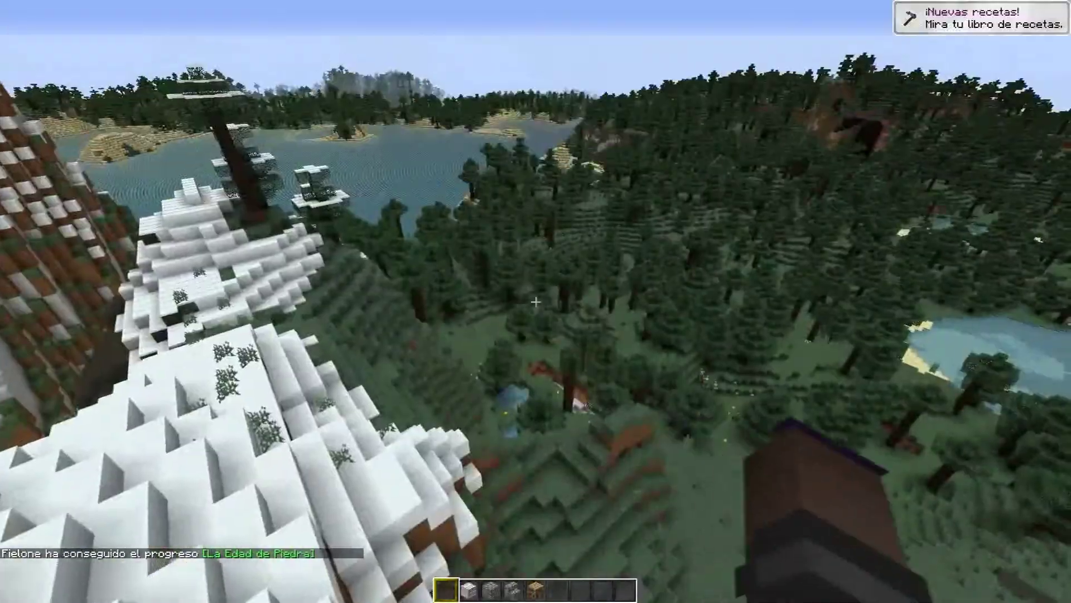
Fly down to the flat clearing below the snowy mountain and place an iron block and a cobblestone block there
key(w)
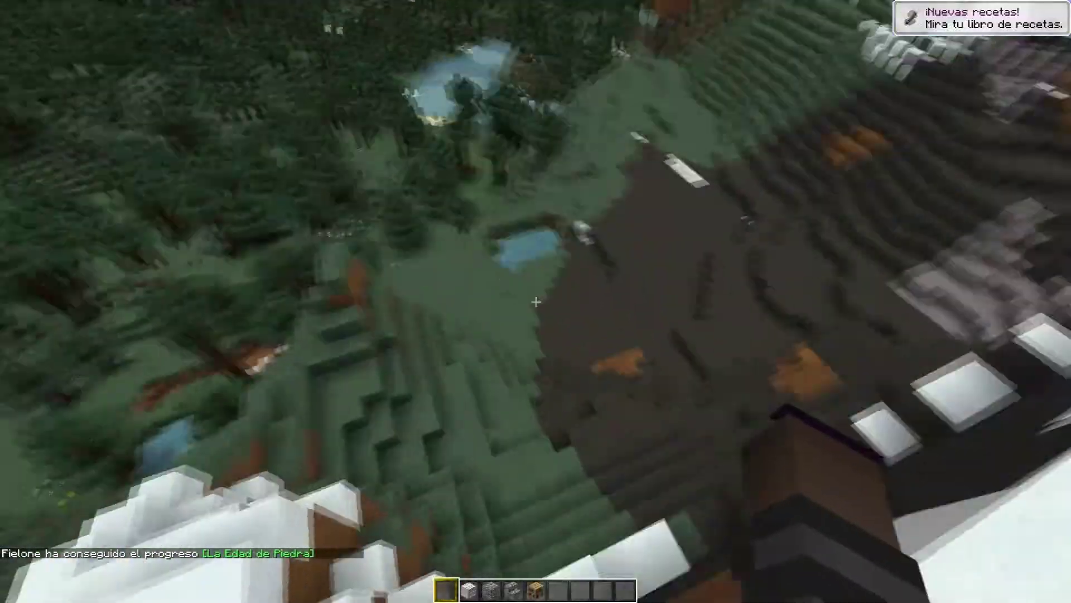
key(2)
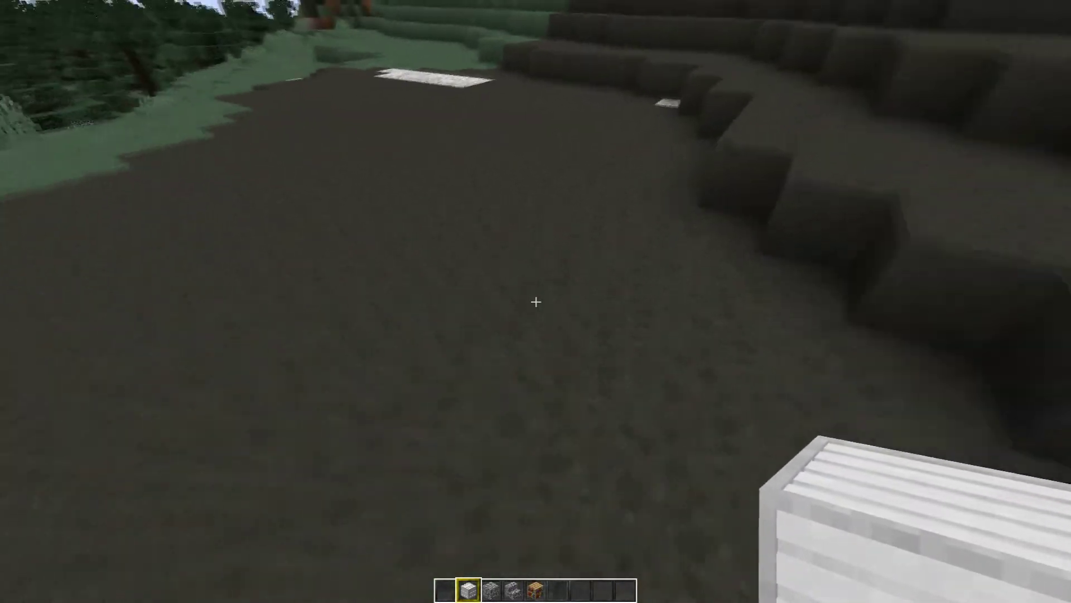
right_click(536, 302)
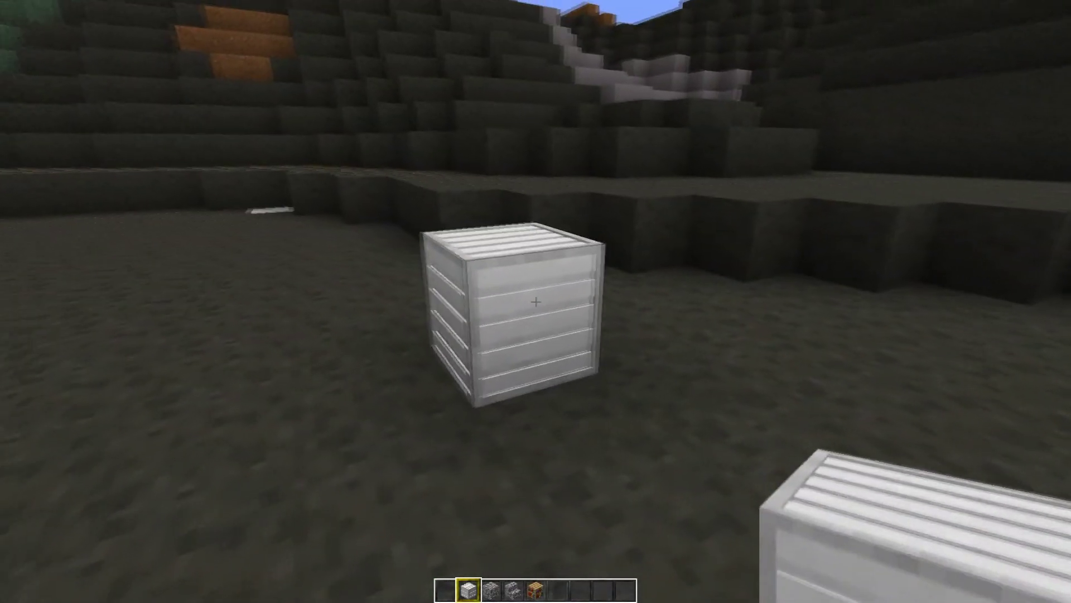
key(3)
right_click(535, 302)
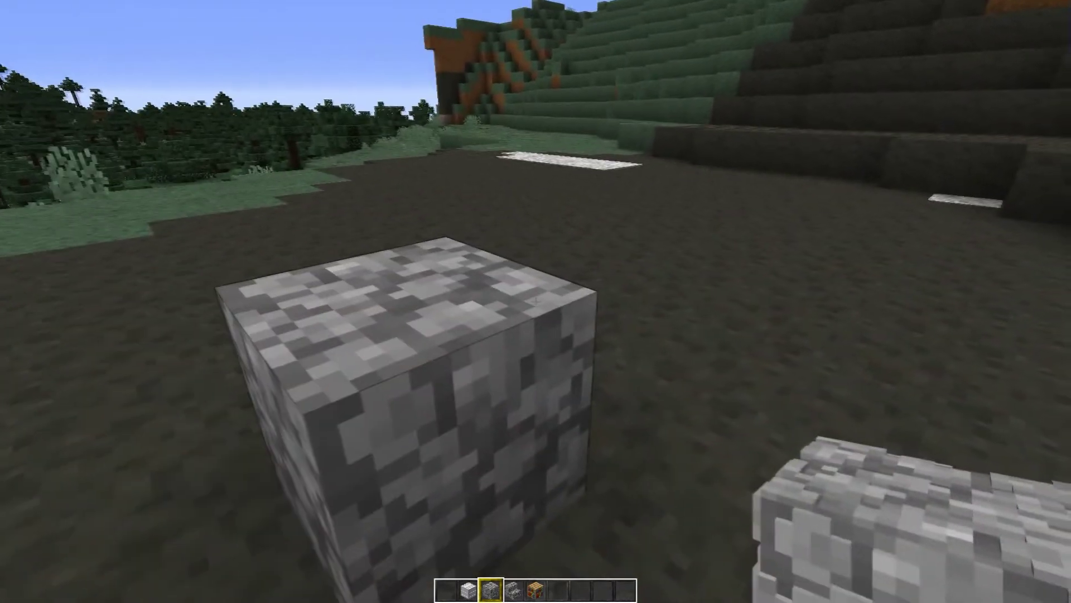
Place cobblestone stairs near the first blocks and build a bookshelf wall beside them
key(4)
right_click(535, 302)
key(5)
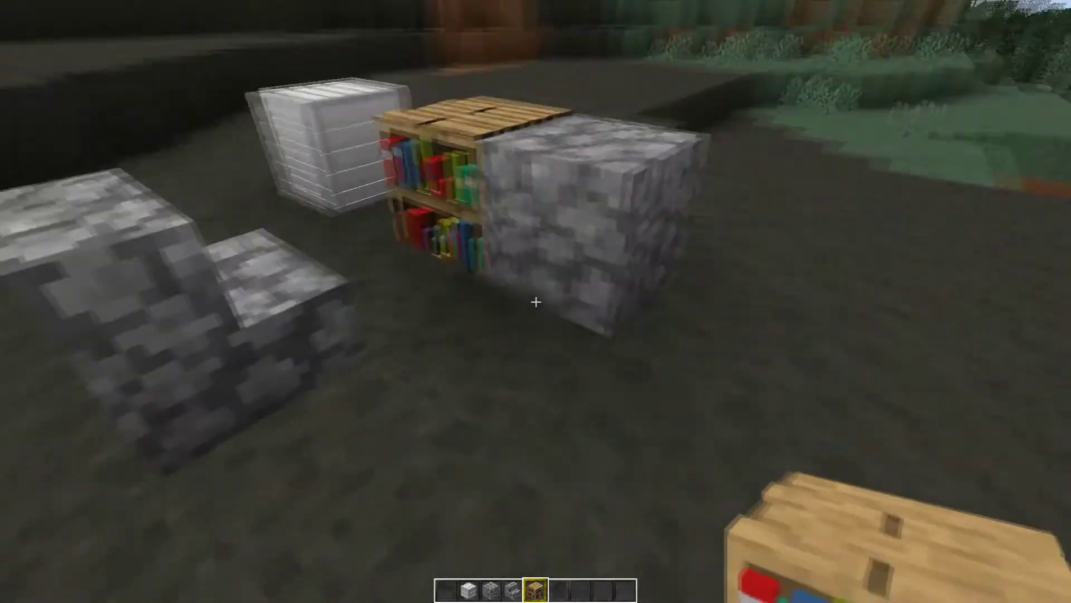
right_click(535, 302)
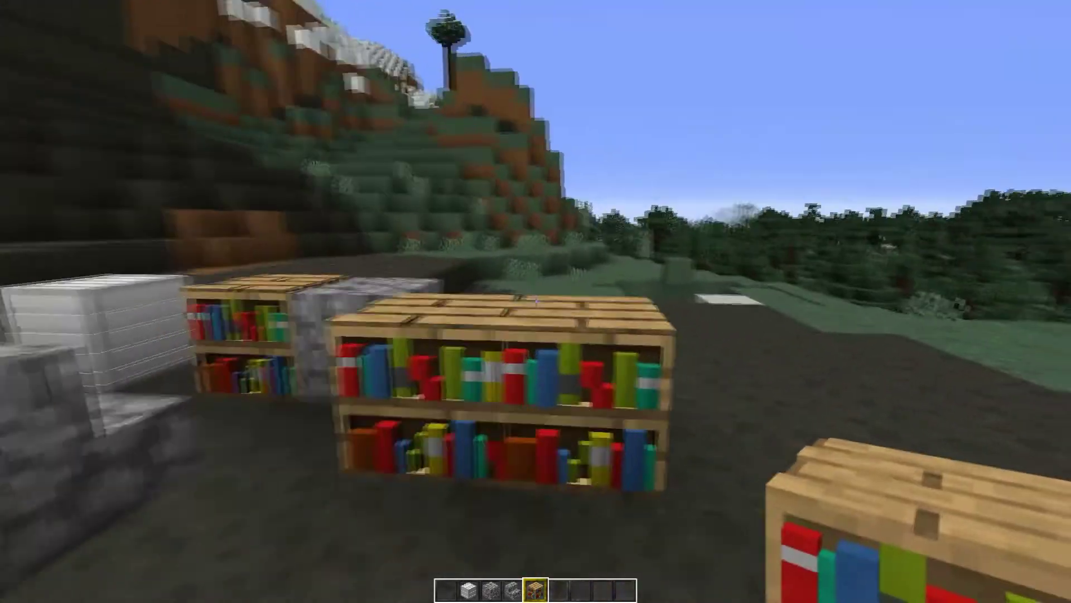
right_click(536, 302)
Add glass (Cristal) to the hotbar and build a two-block-high glass wall beside the bookshelves
key(e)
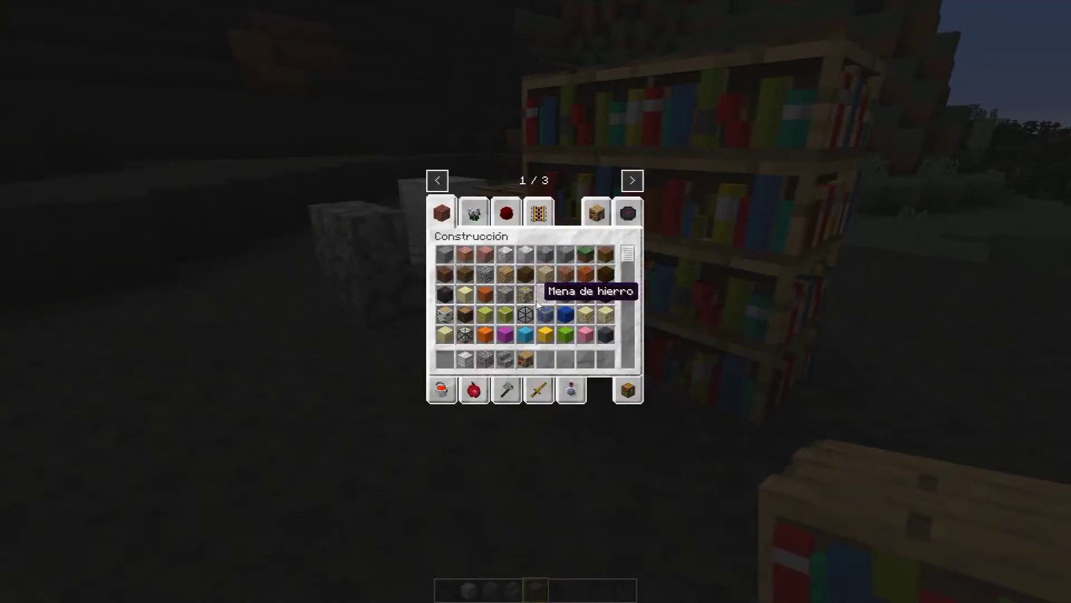
click(551, 363)
key(e)
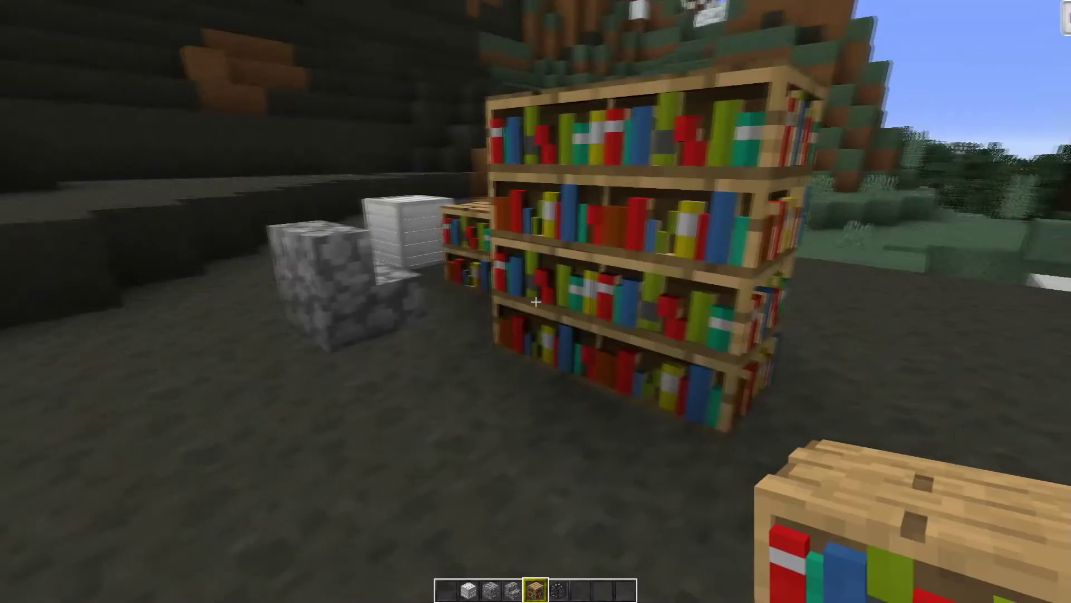
scroll(536, 301, down, 1)
right_click(536, 301)
right_click(536, 302)
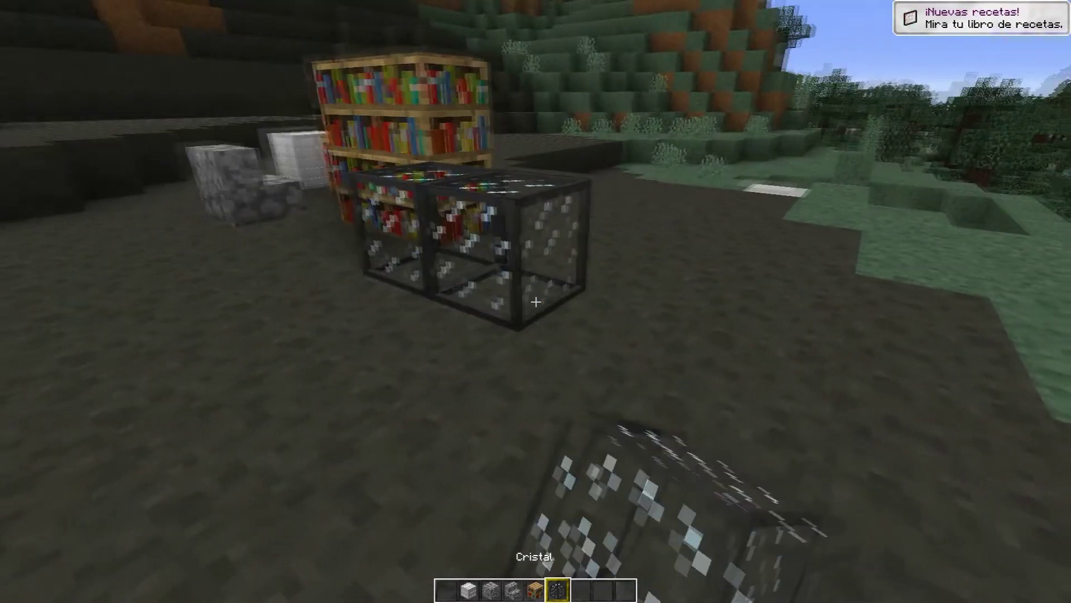
right_click(535, 302)
right_click(535, 302)
right_click(536, 302)
right_click(535, 302)
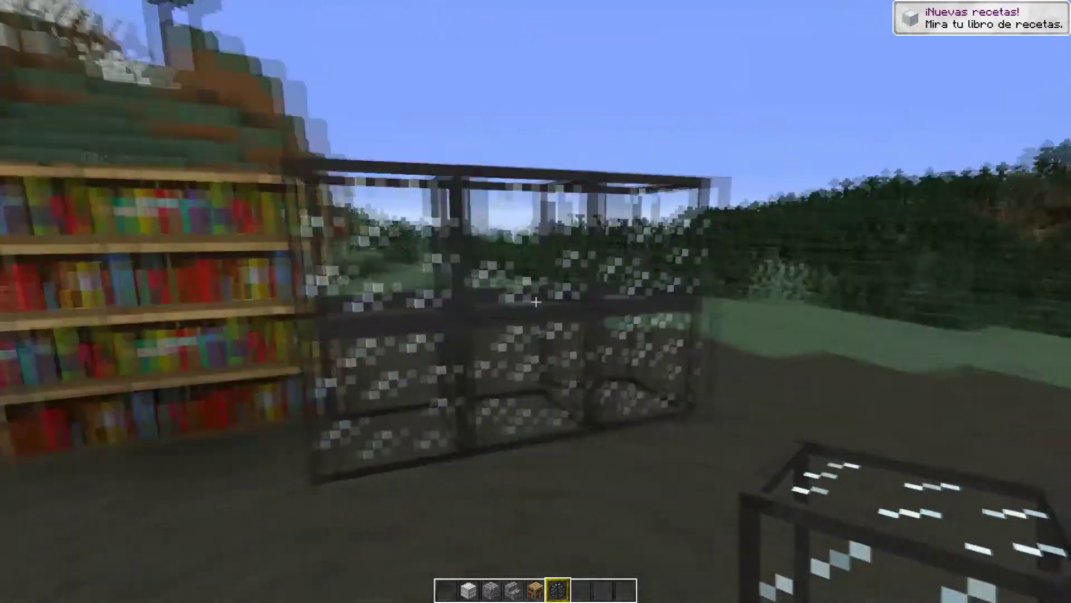
Take brick blocks and oak stairs from the Construcción inventory and place a row of bricks at the end of the glass wall
key(e)
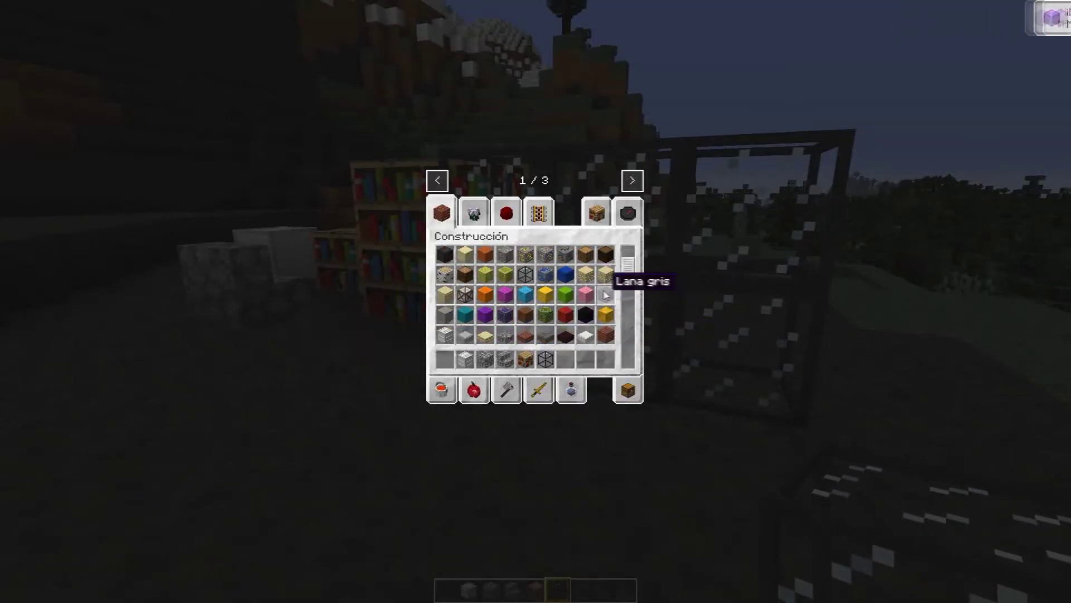
click(606, 335)
click(565, 359)
key(e)
key(7)
right_click(536, 302)
right_click(535, 302)
Add the stone brick slab (Losa de ladrillos de piedra) to the hotbar and lay a slab platform in front of the glass and bricks
key(e)
scroll(581, 335, down, 3)
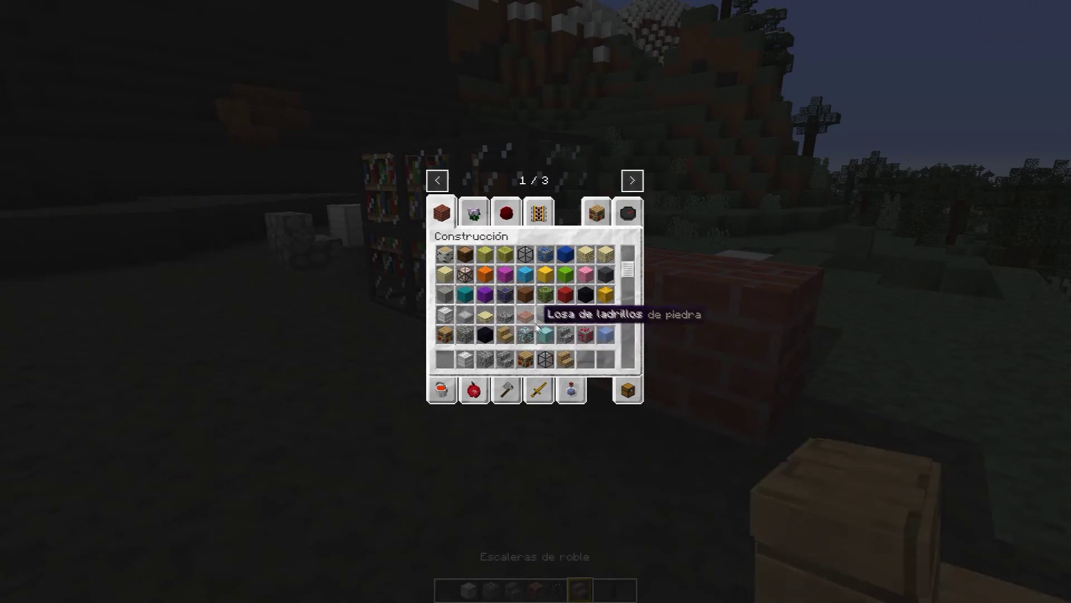
click(565, 315)
click(585, 354)
key(e)
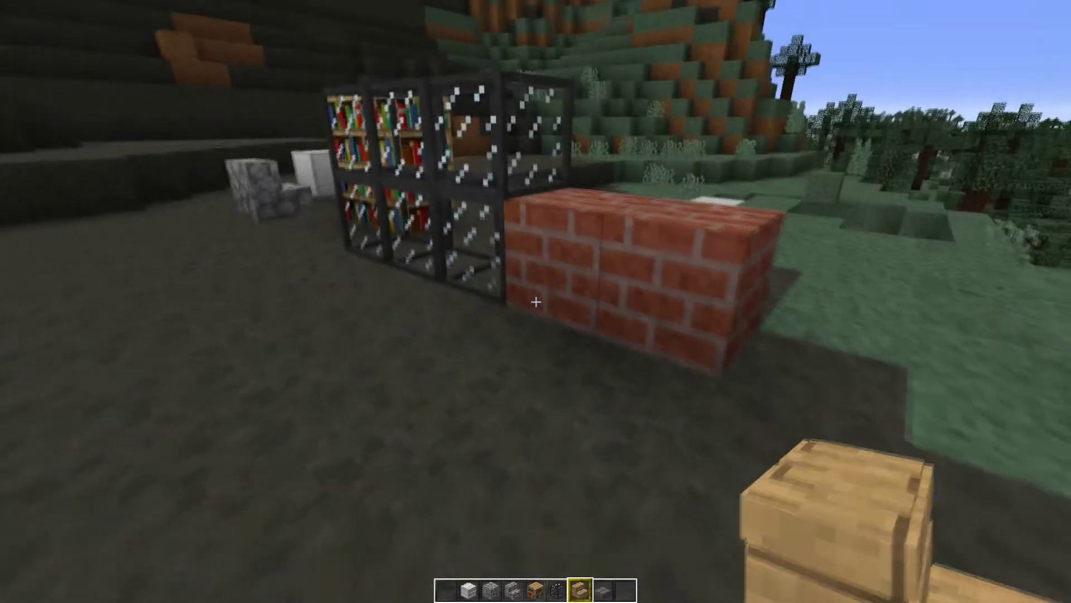
scroll(535, 301, down, 1)
right_click(535, 301)
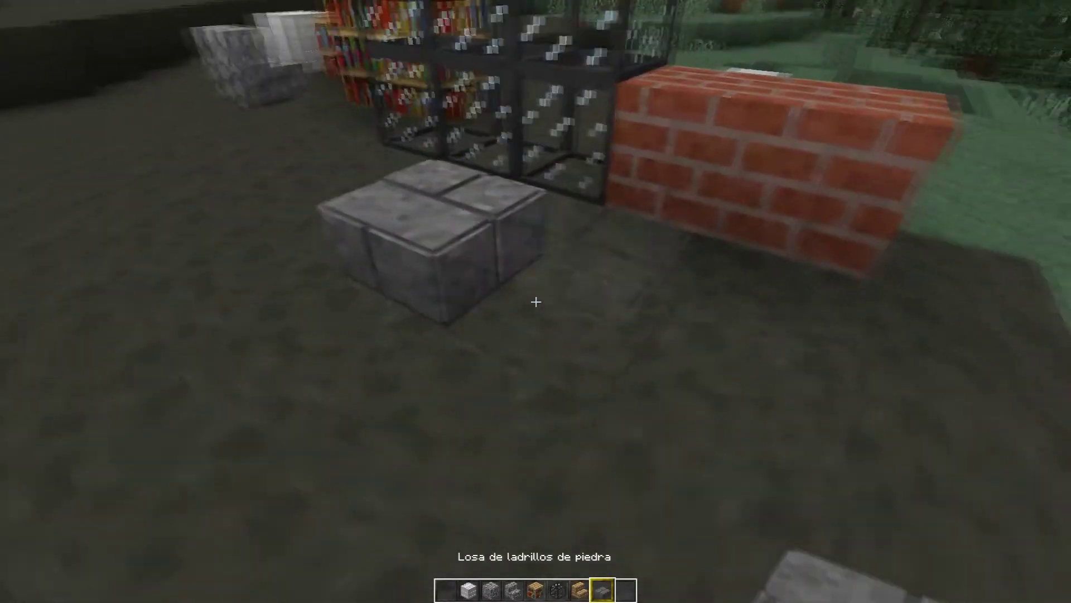
right_click(536, 301)
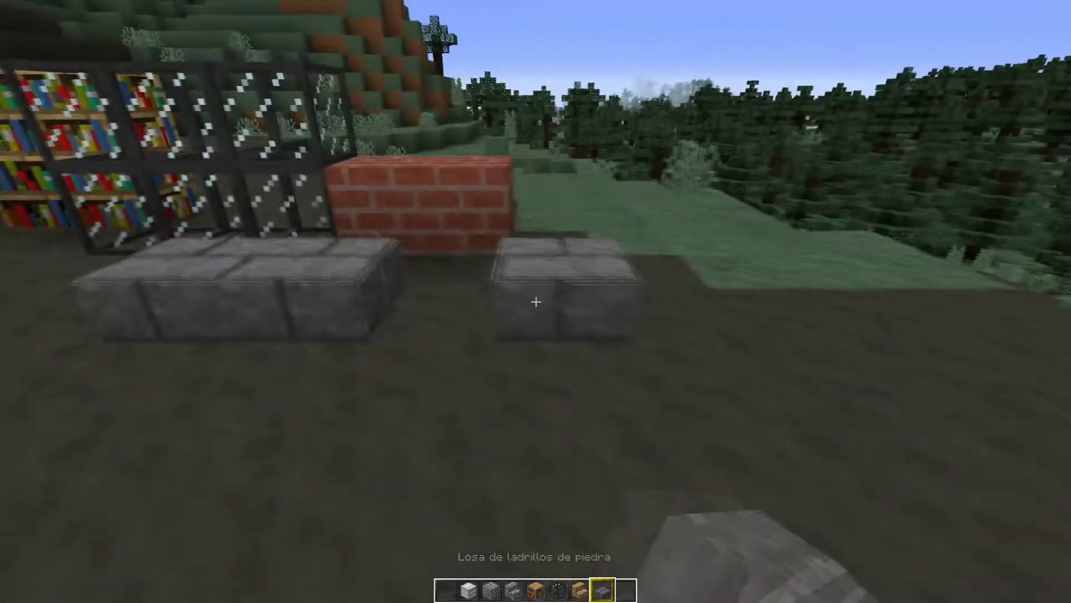
right_click(536, 301)
right_click(536, 301)
right_click(536, 302)
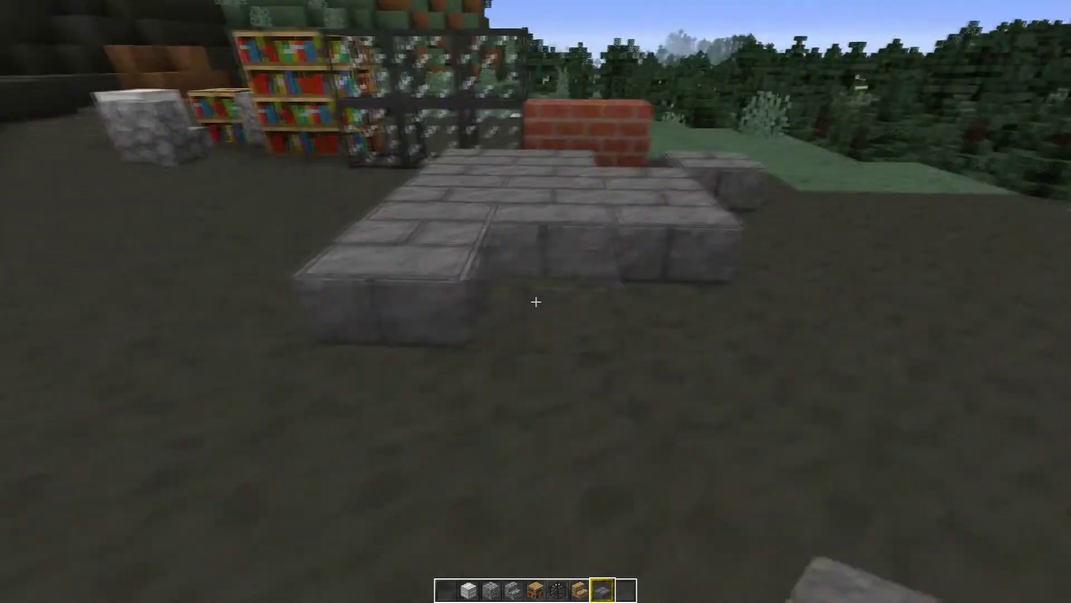
right_click(536, 301)
right_click(535, 302)
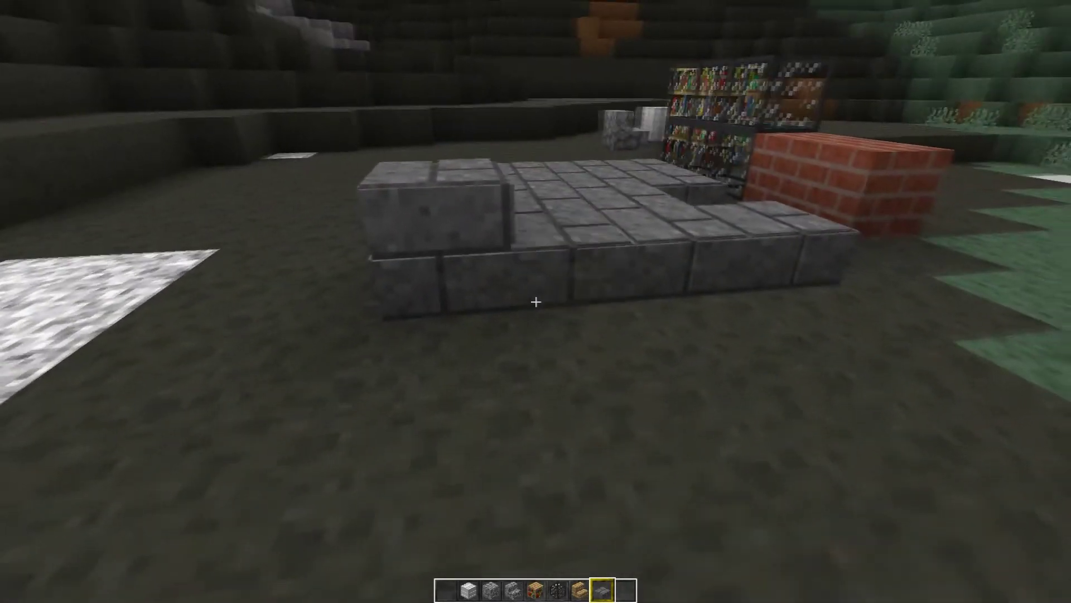
Place oak stairs (Escaleras de roble) against the raised corner of the slab platform
scroll(536, 302, up, 1)
right_click(536, 301)
right_click(535, 301)
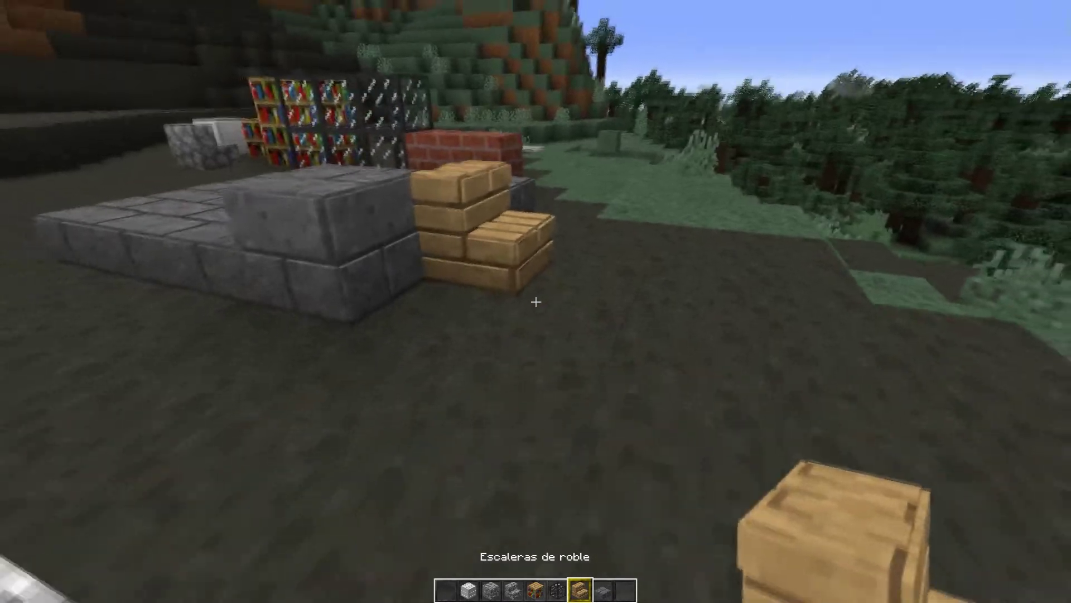
key(w)
key(w)
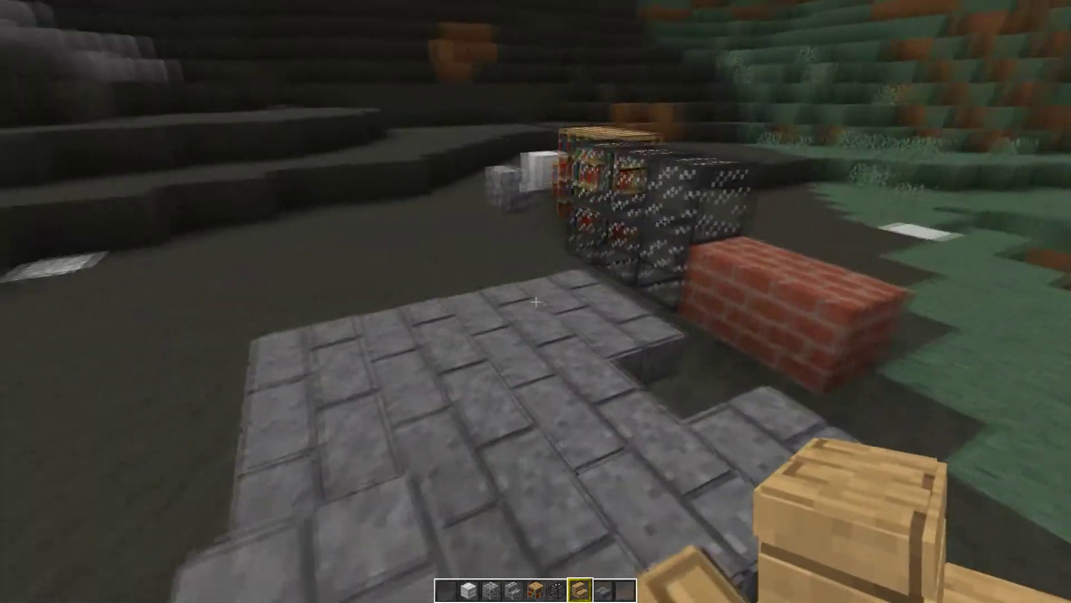
Build a stepped line of oak stairs along the foot of the dark hillside, with corner pieces joining the rows
key(w)
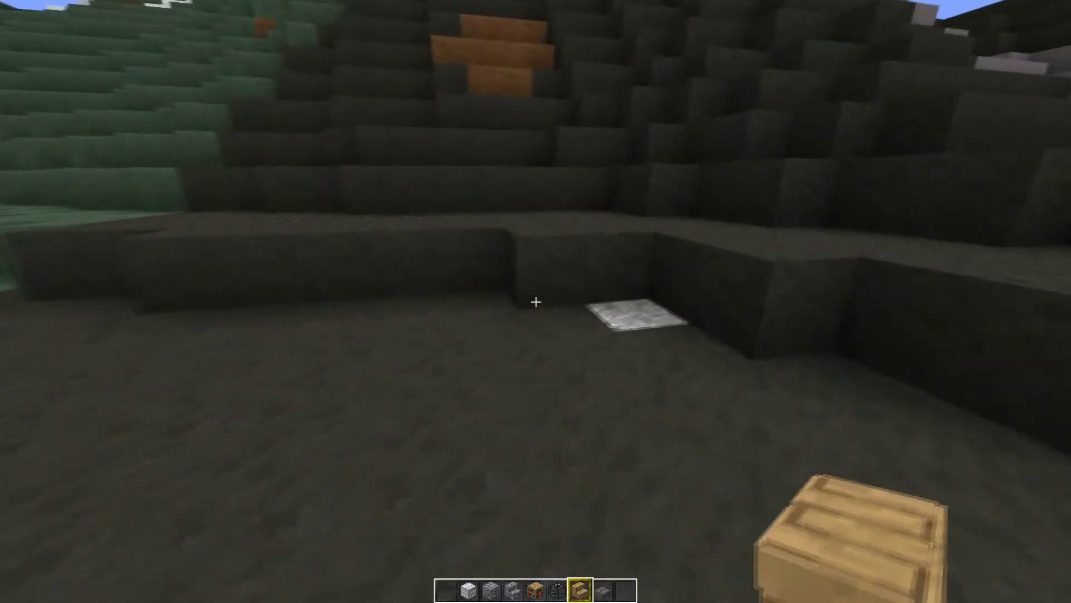
right_click(536, 302)
right_click(536, 301)
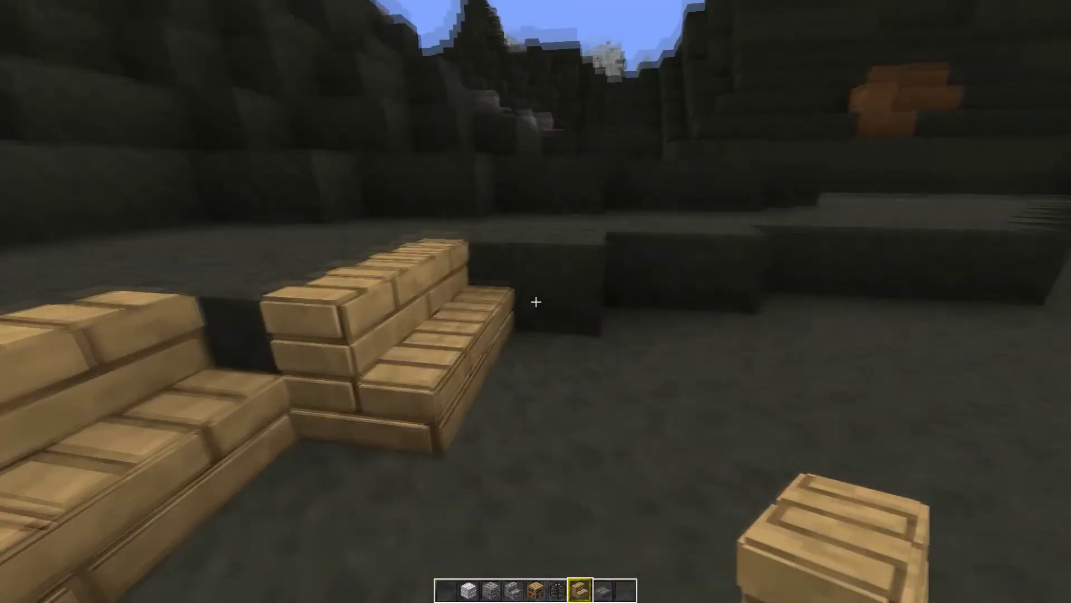
right_click(535, 301)
right_click(536, 302)
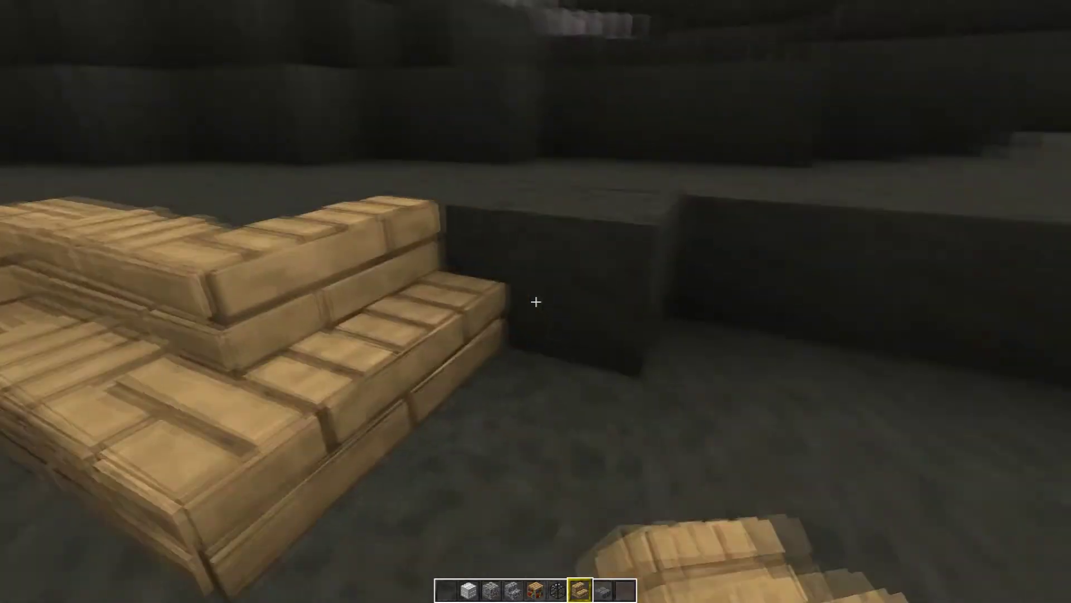
right_click(535, 301)
right_click(536, 302)
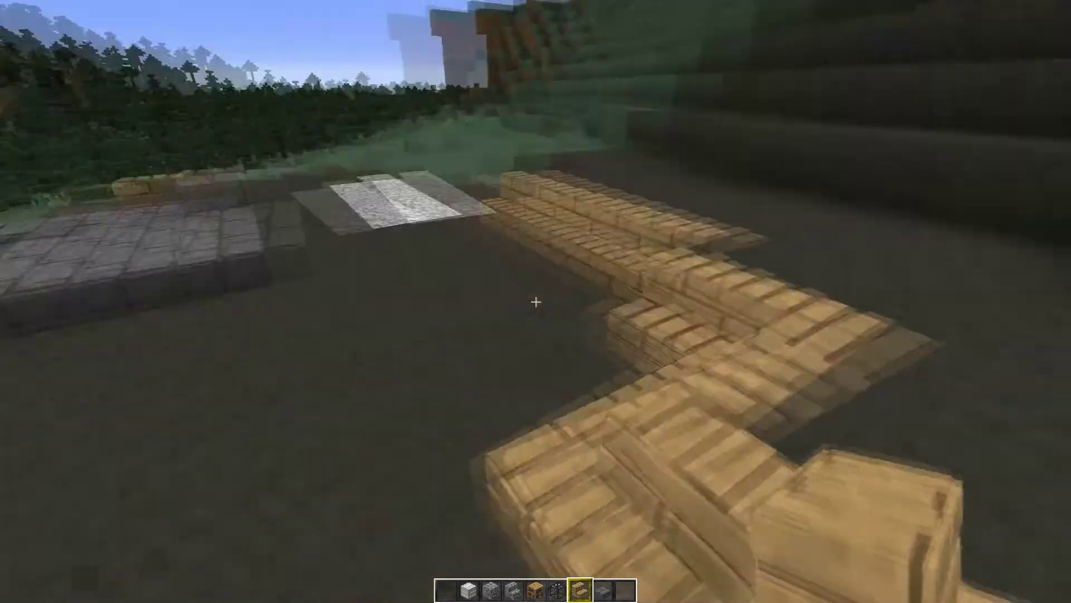
Add glowstone (Piedra luminosa) and a jack o'lantern to the hotbar, place one glowstone block in the clearing and break it
key(e)
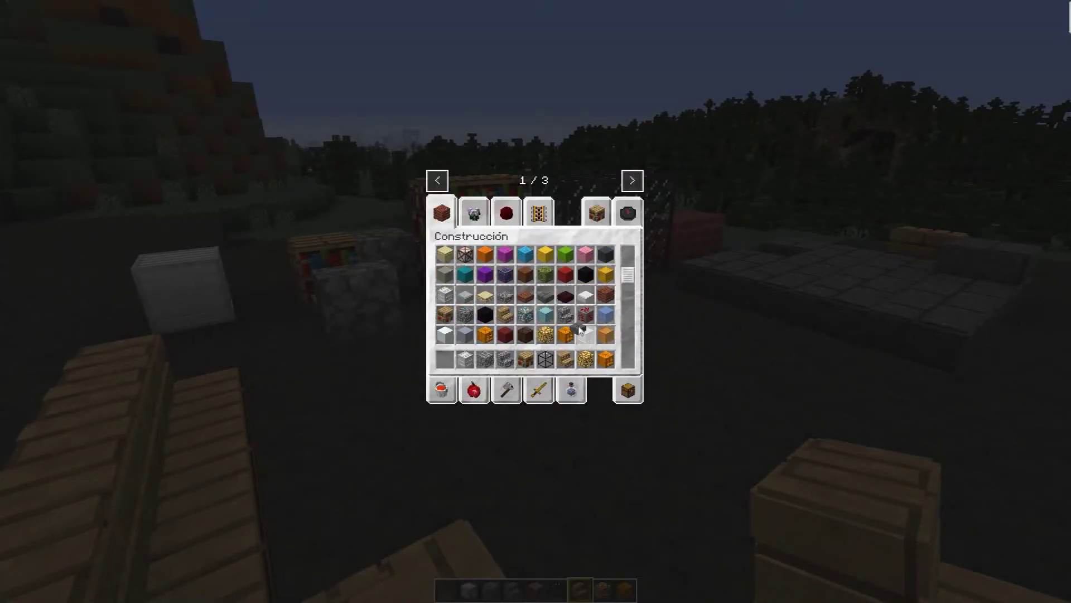
key(e)
key(8)
right_click(535, 301)
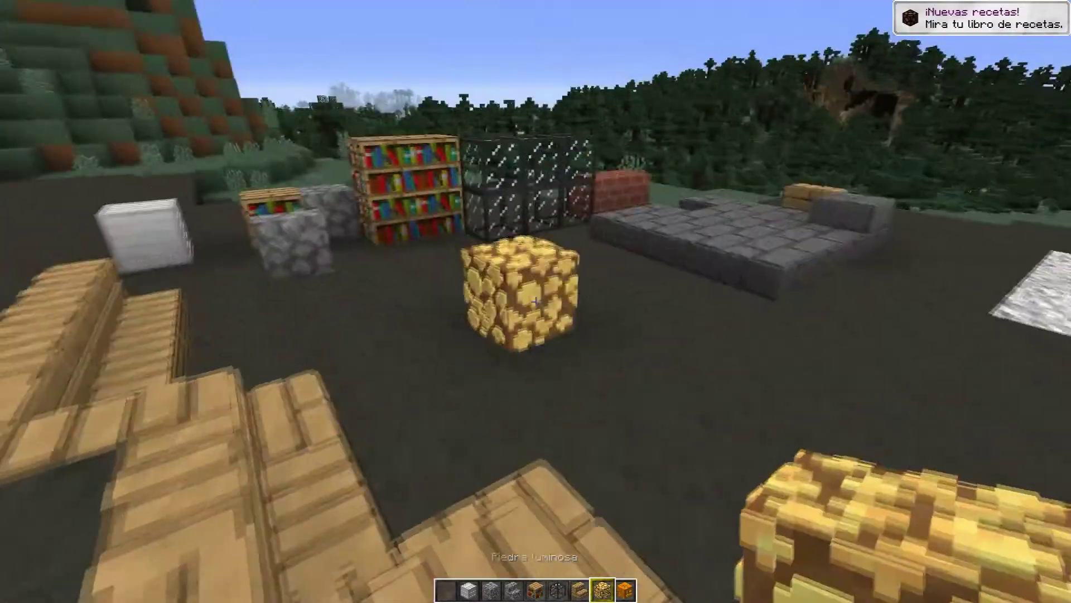
click(535, 302)
Place a row of jack o'lanterns in the clearing, with one stacked on top at the end
key(9)
right_click(536, 301)
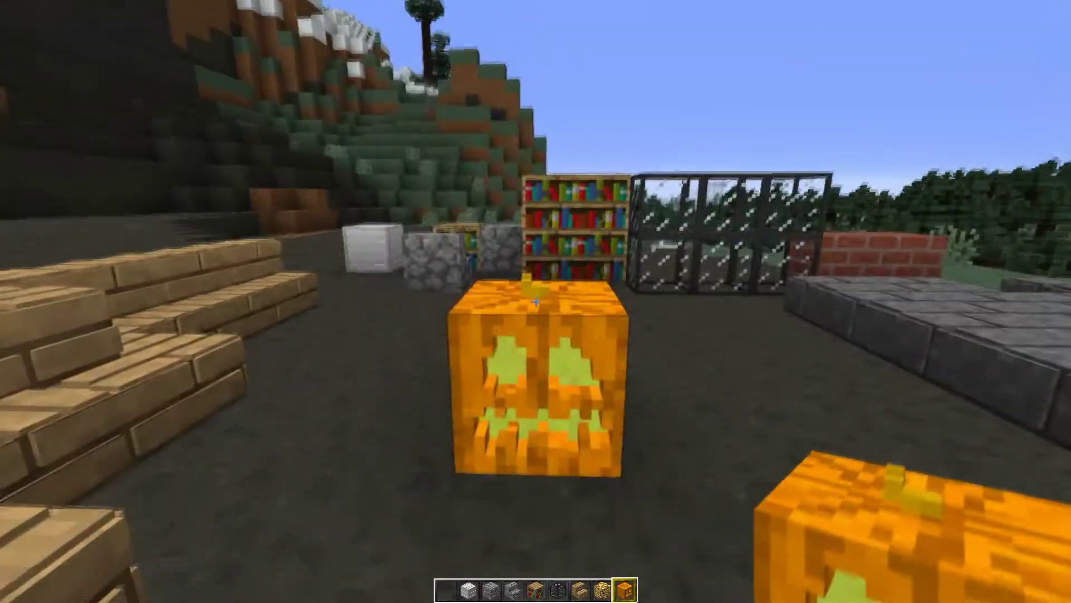
right_click(535, 301)
right_click(536, 301)
right_click(536, 301)
Add Nether quartz ore (Mena de cuarzo del Nether) to the hotbar and build a small wall of it near the jack o'lanterns
key(e)
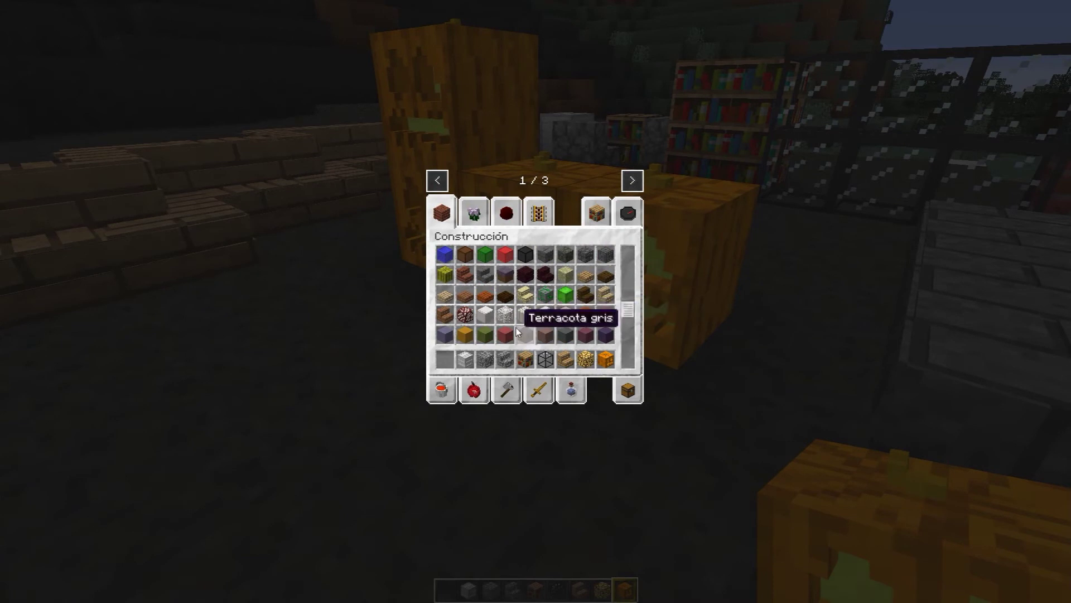
click(445, 359)
key(e)
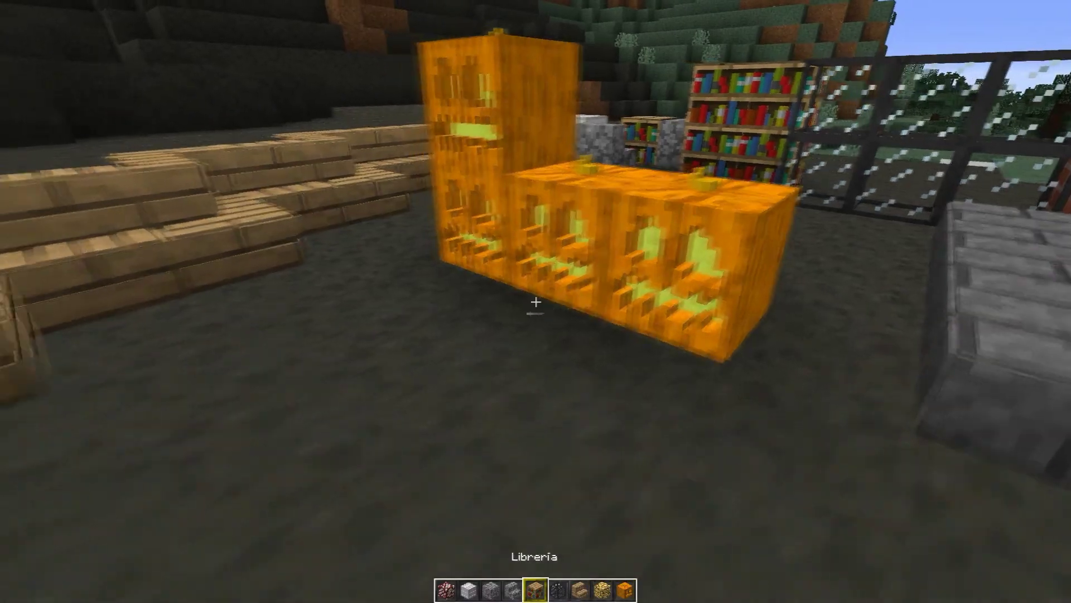
right_click(535, 302)
right_click(536, 302)
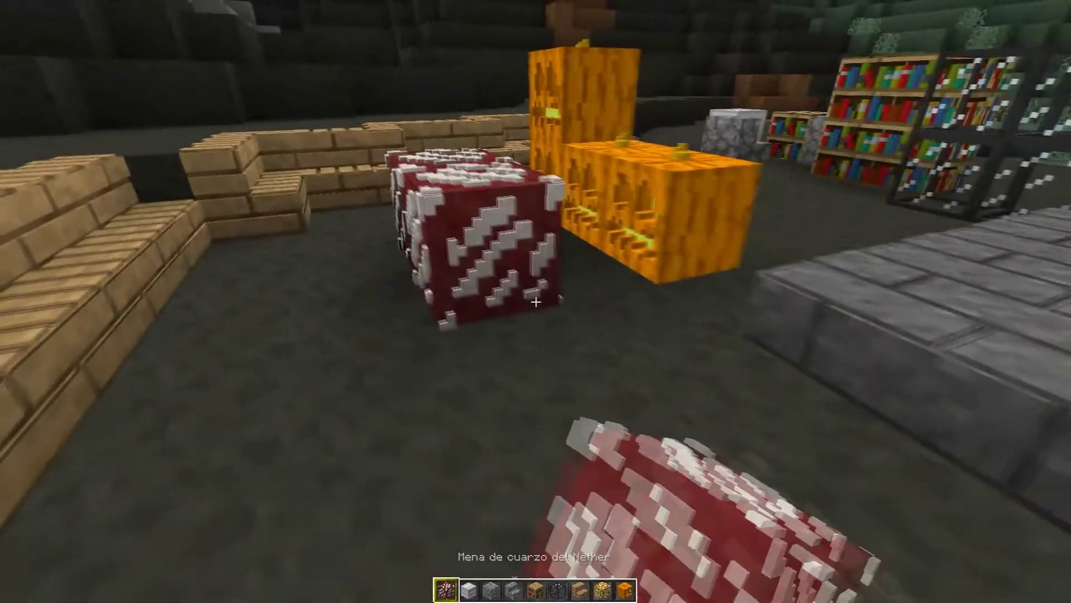
right_click(535, 301)
right_click(535, 301)
right_click(535, 302)
right_click(535, 301)
key(s)
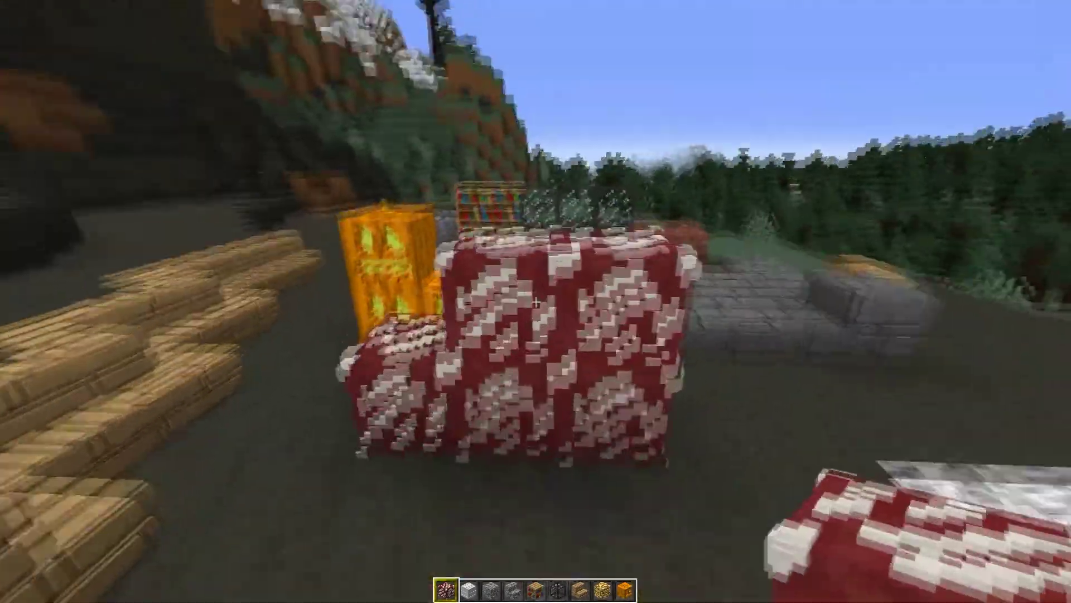
key(w)
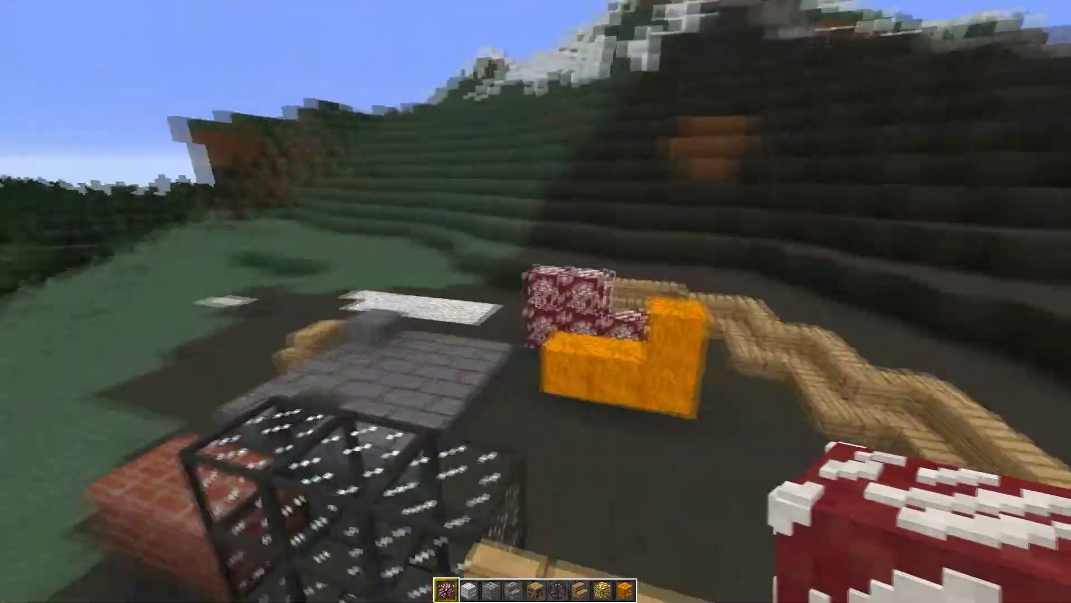
Deactivate the 3D CreatorCraft High resource pack in the game options so only Default is in use, and return to the world
key(Escape)
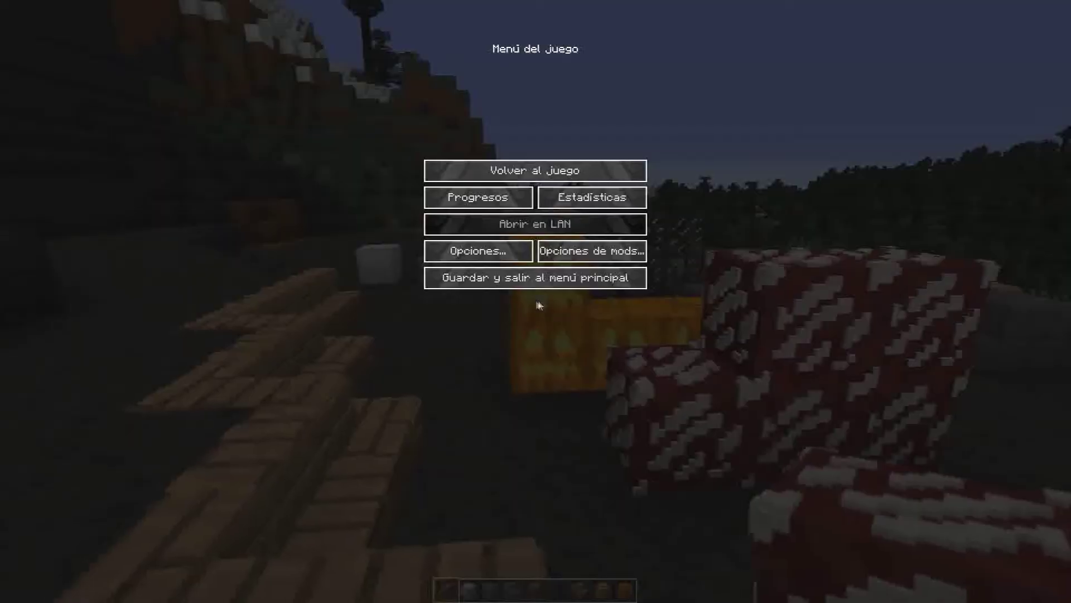
click(526, 260)
click(509, 243)
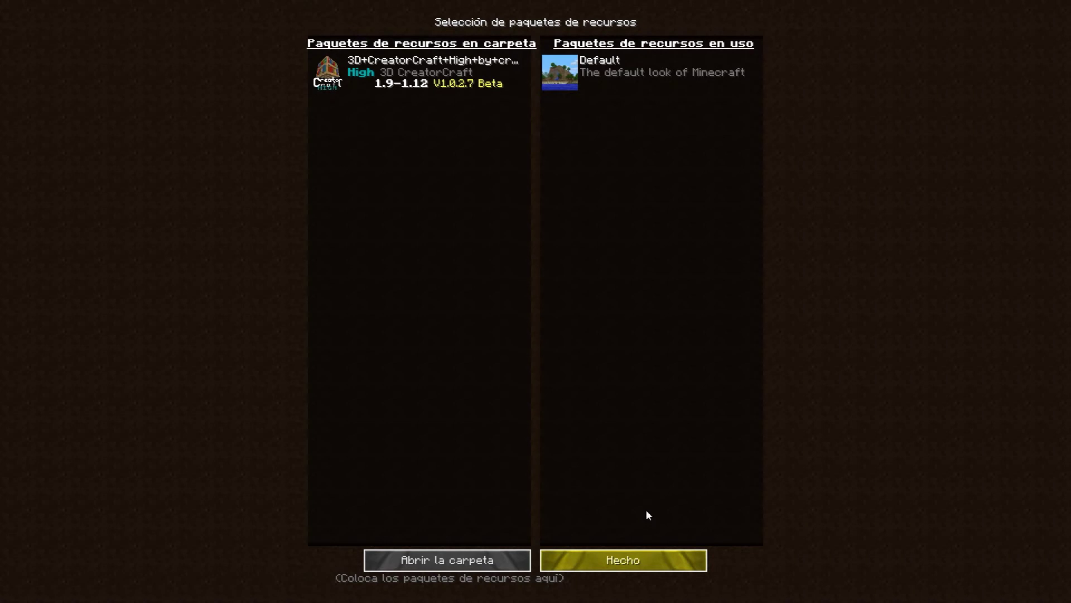
click(647, 560)
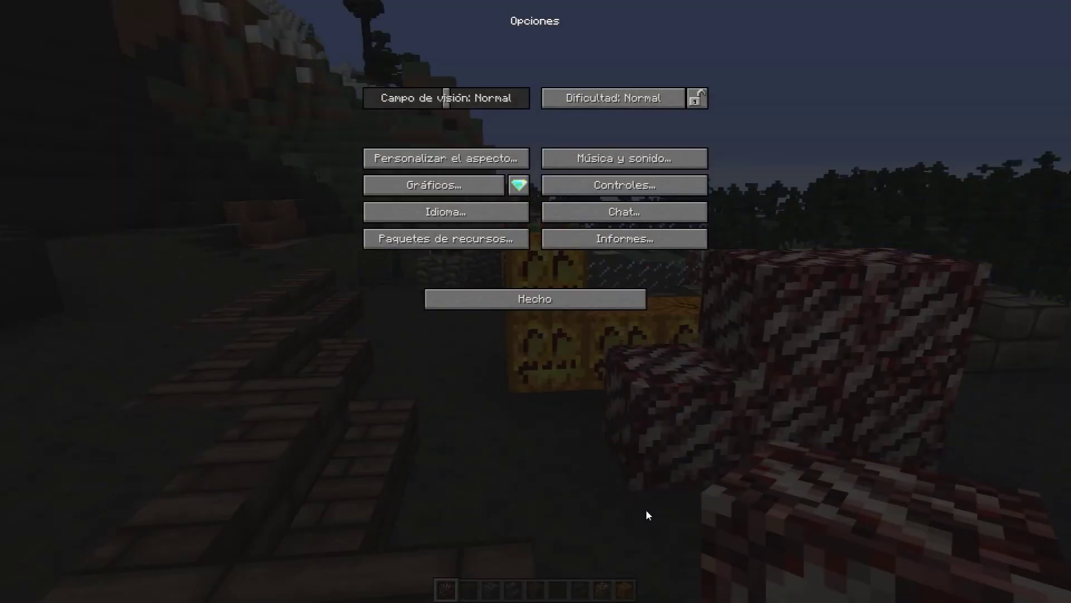
key(Escape)
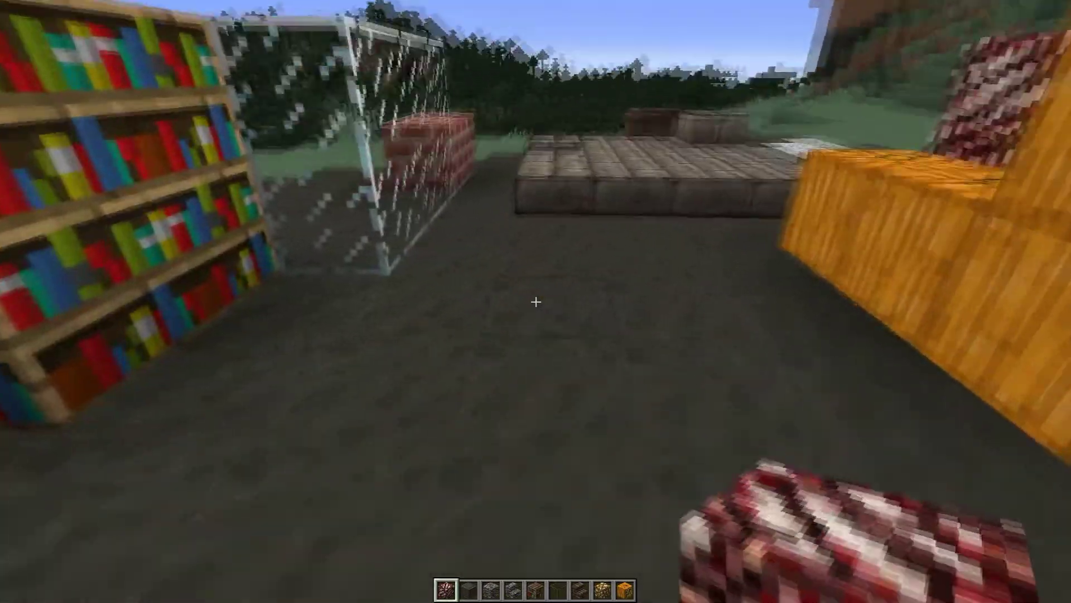
Place a Nether quartz ore block and extend the glass wall to compare the blocks and inventory with the default textures
right_click(535, 301)
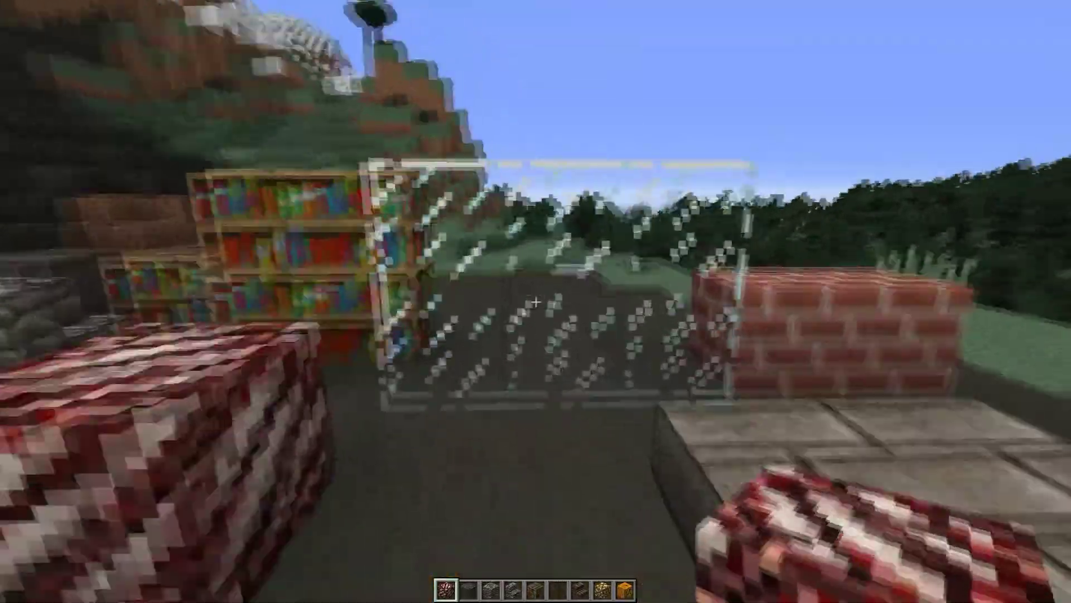
key(6)
right_click(536, 302)
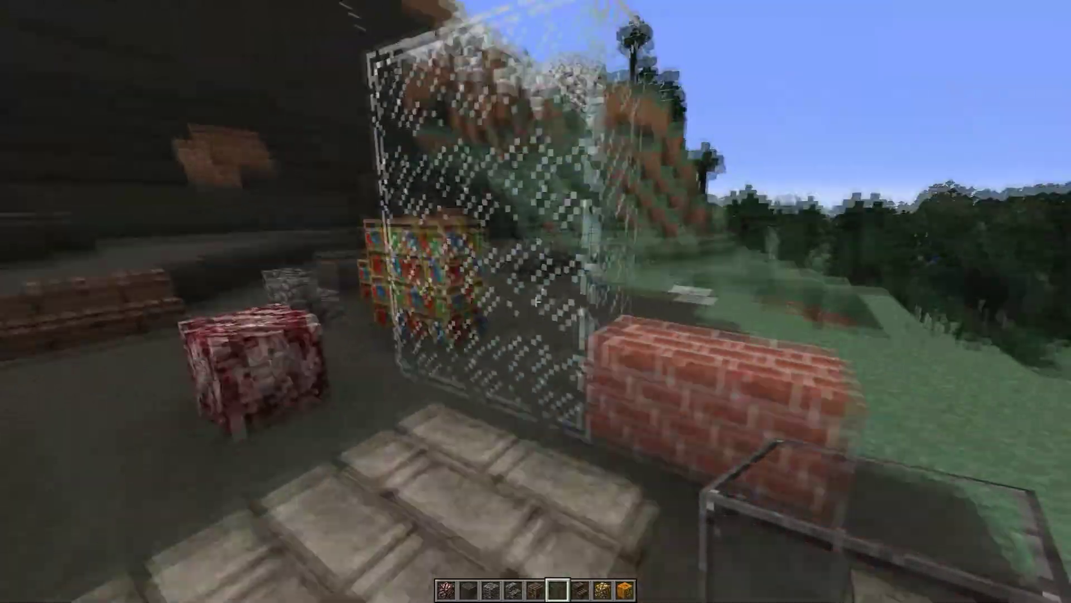
key(e)
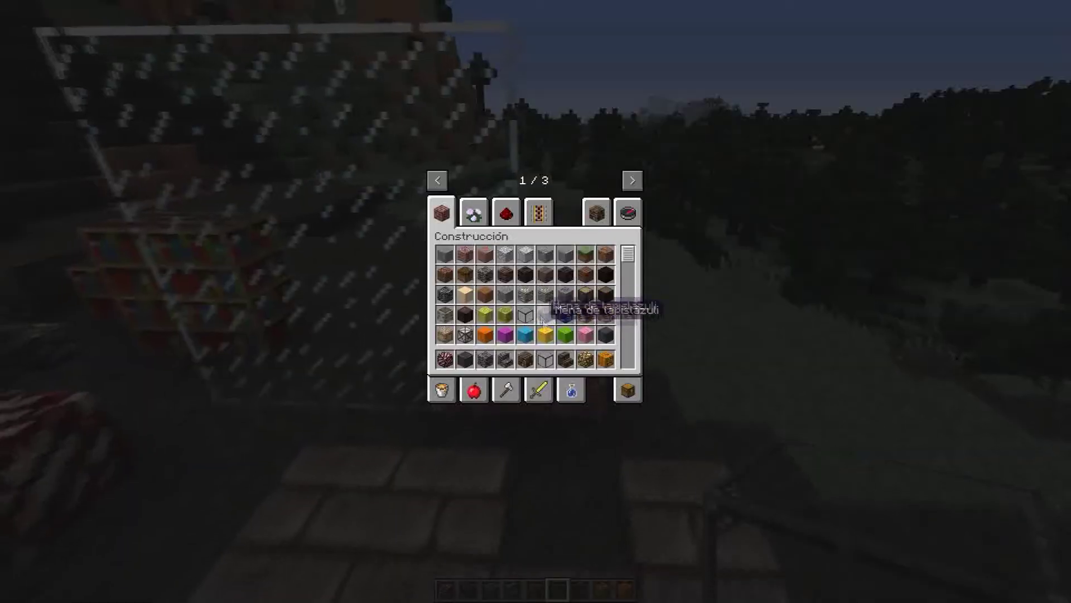
key(e)
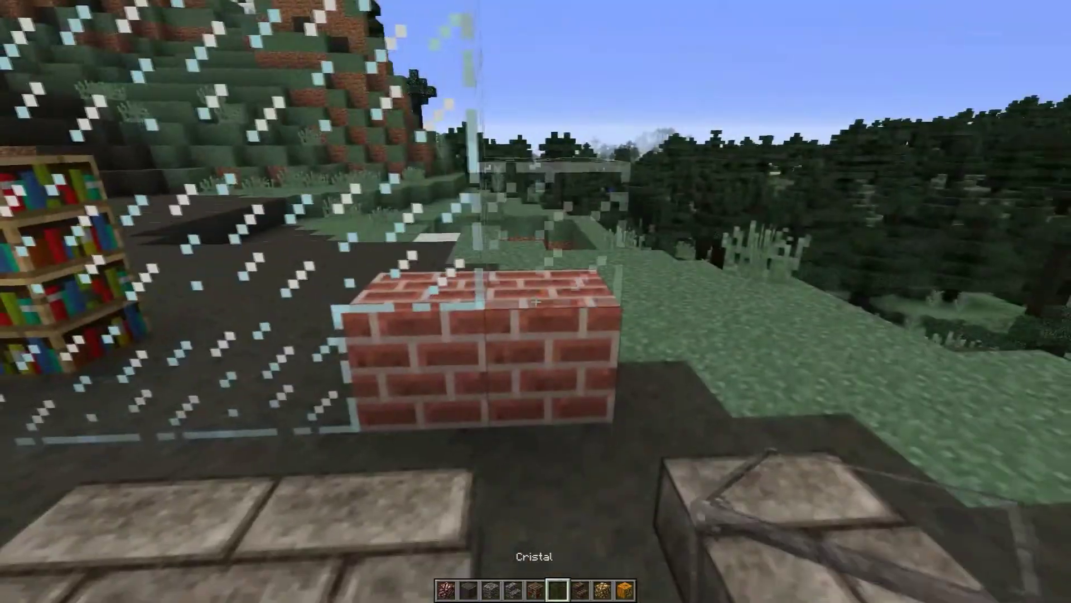
key(s)
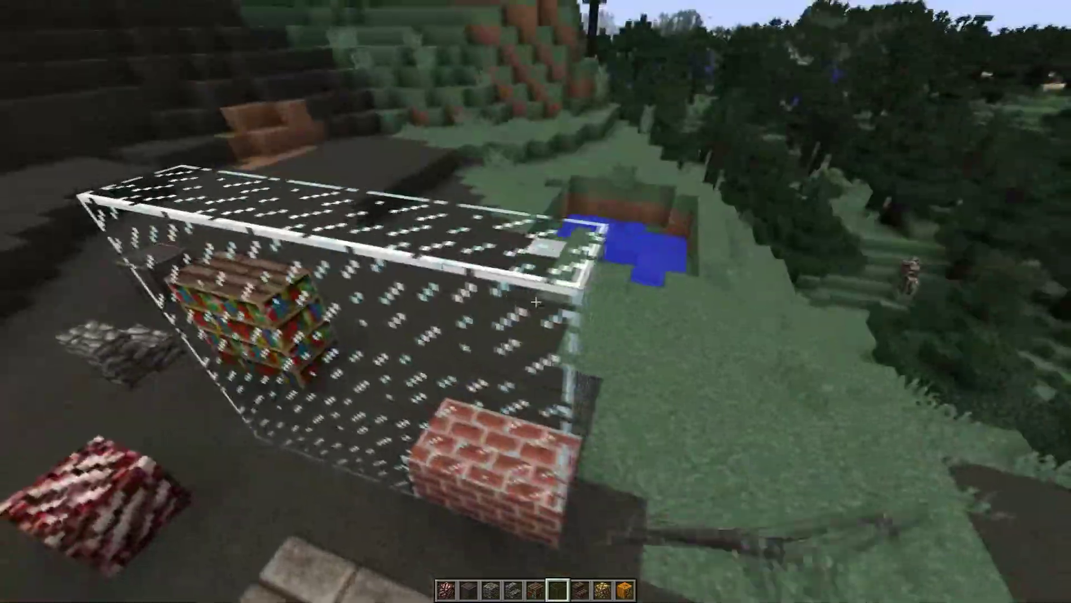